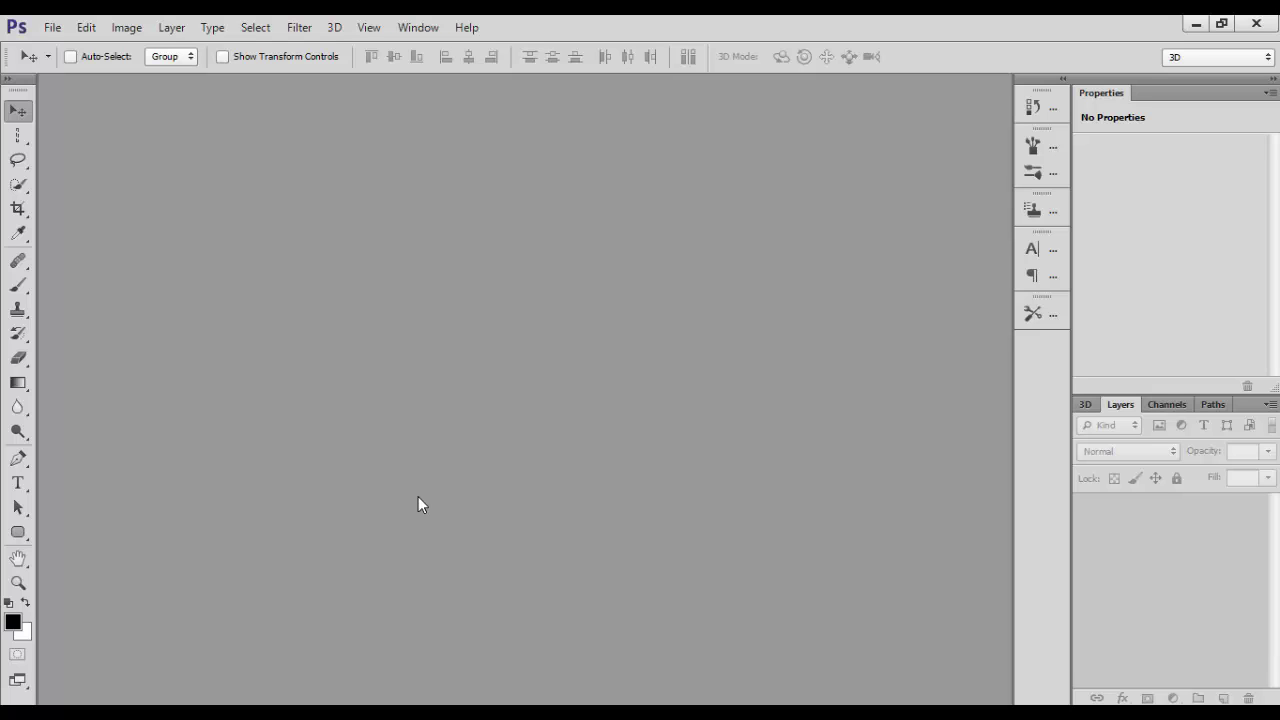
left_click(17, 135)
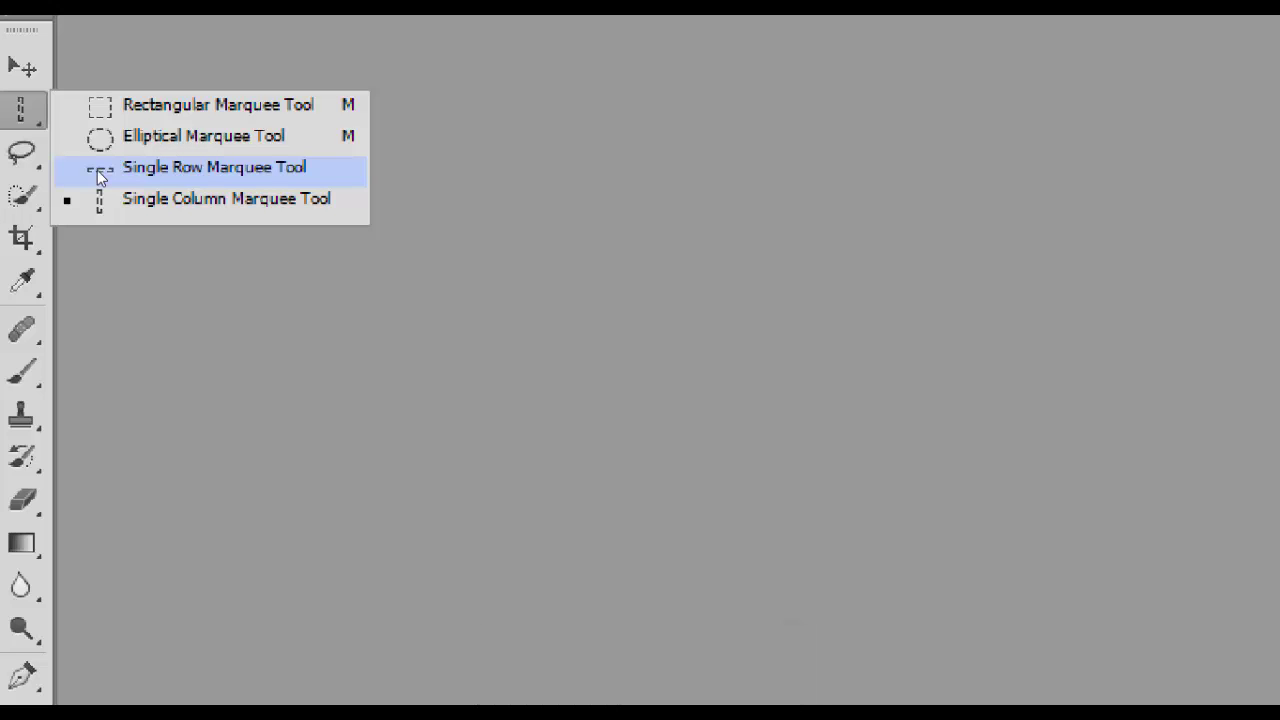
key("Escape")
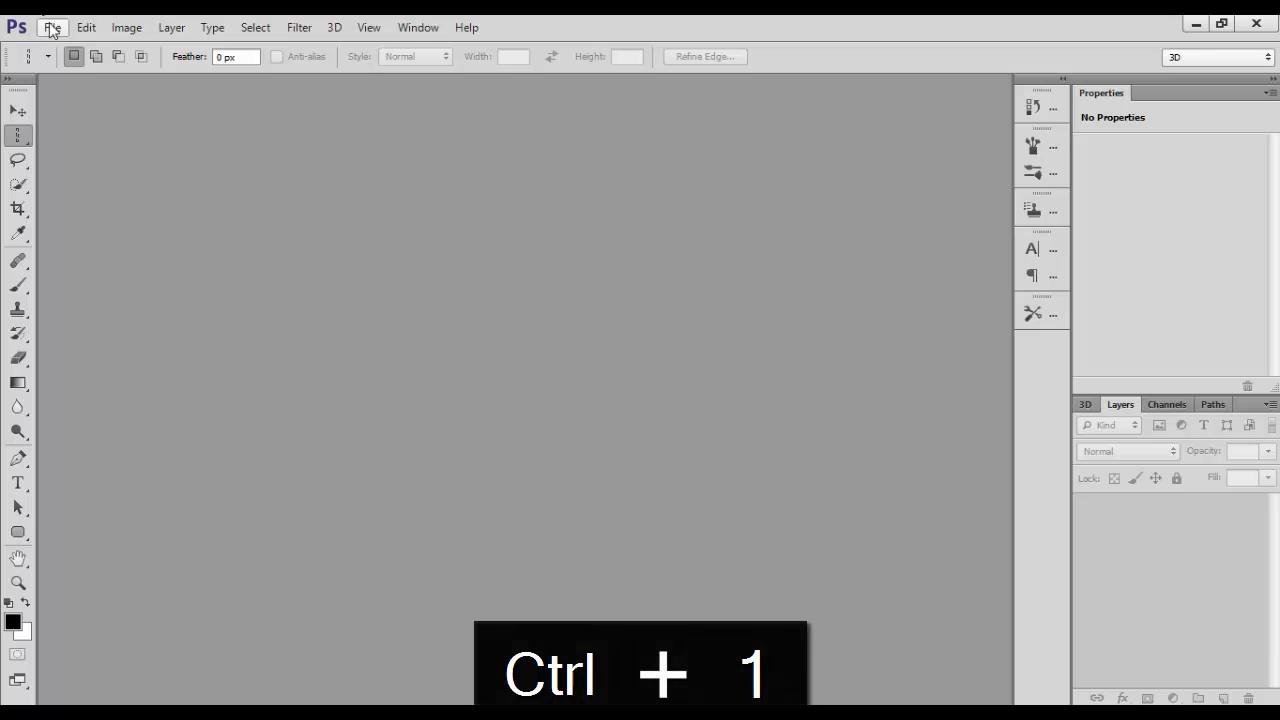
- Set up a new document from the Film & Video preset, size HDV 1080p/29.97, with a resolution of 150 pixels/inch
left_click(52, 28)
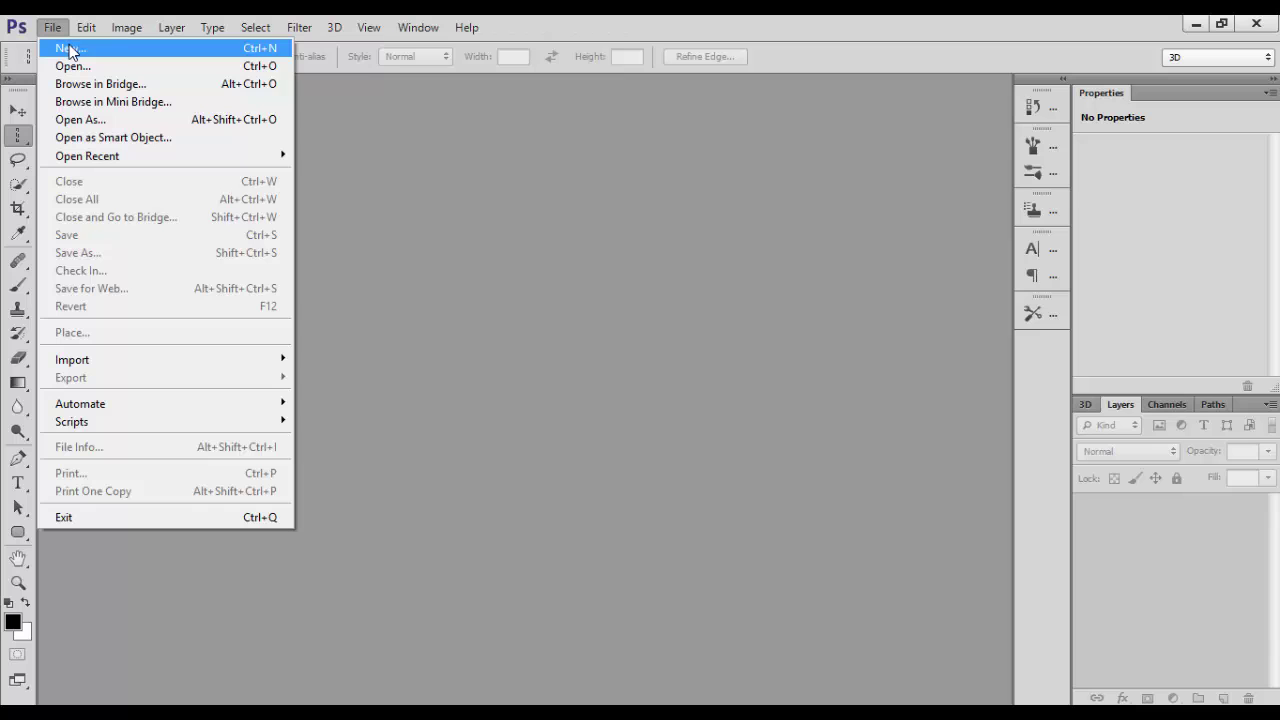
left_click(70, 48)
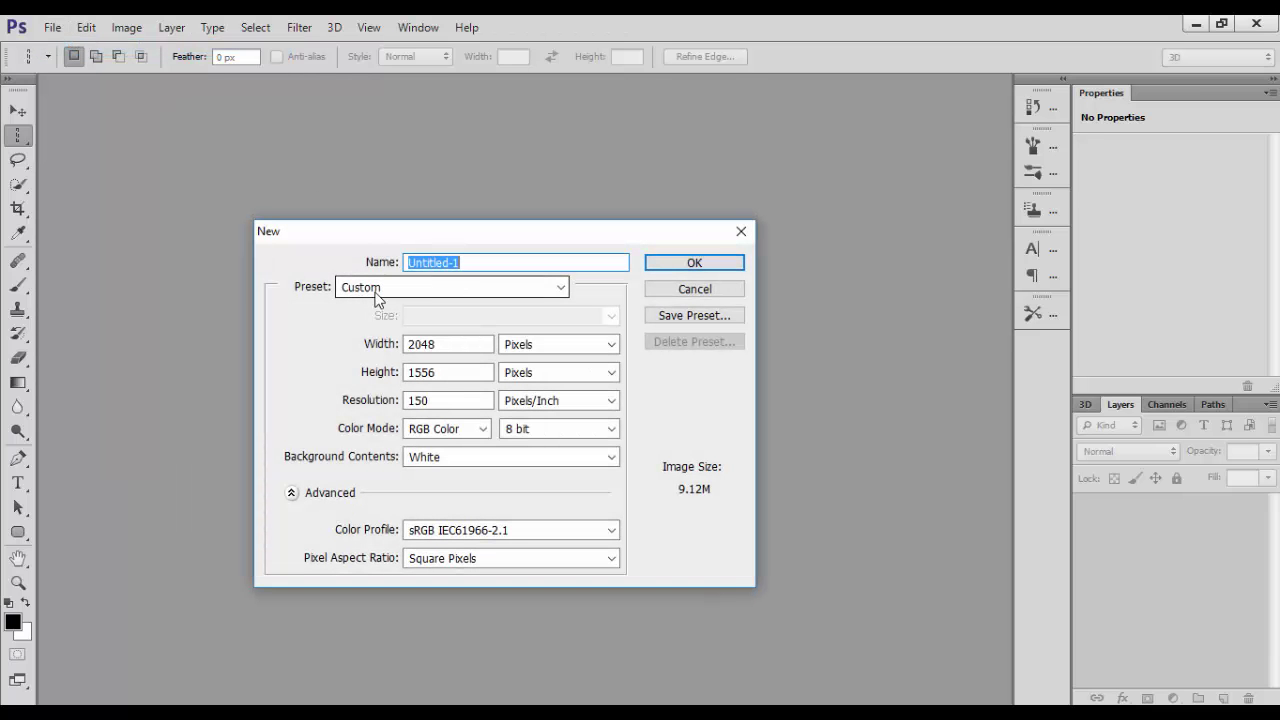
left_click(443, 285)
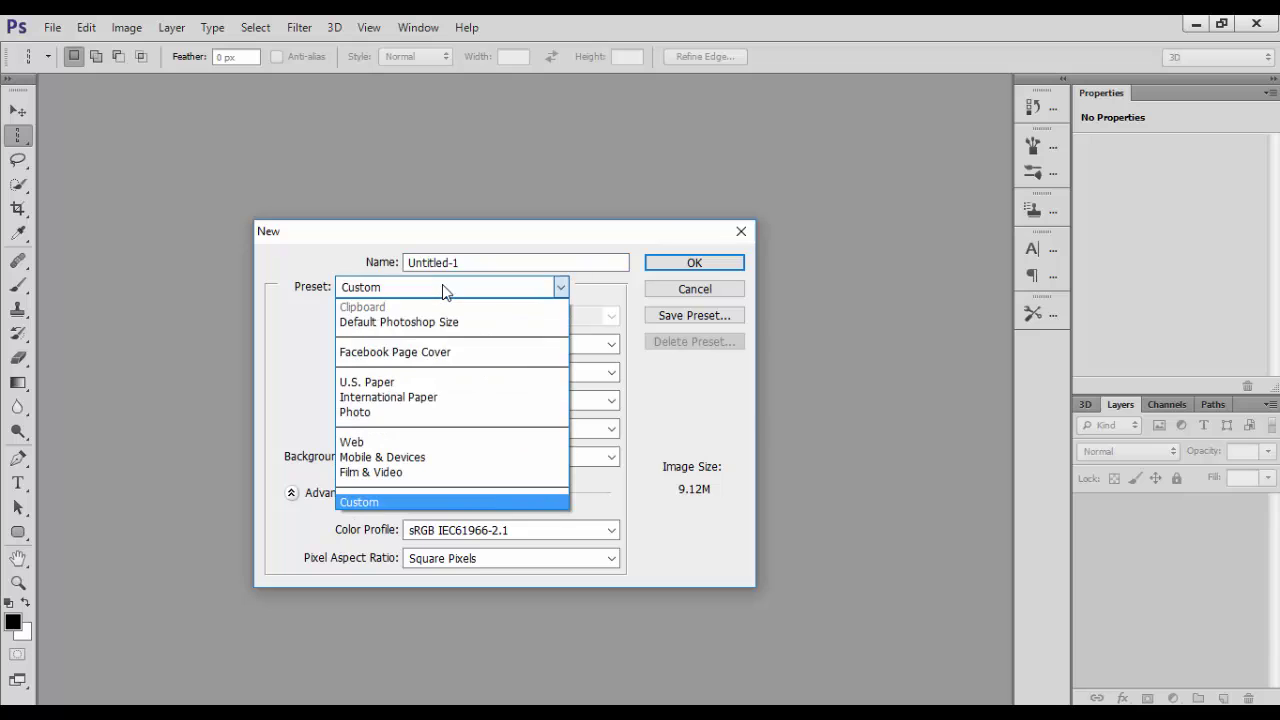
left_click(418, 472)
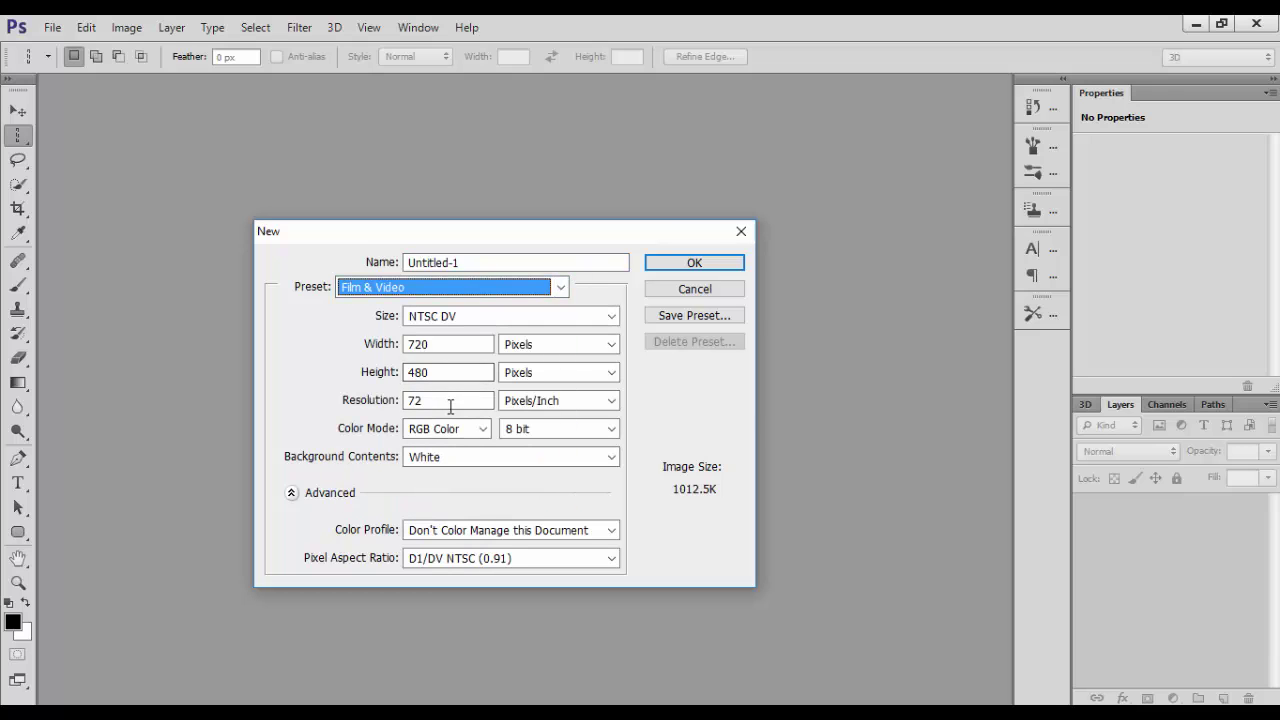
left_click(482, 317)
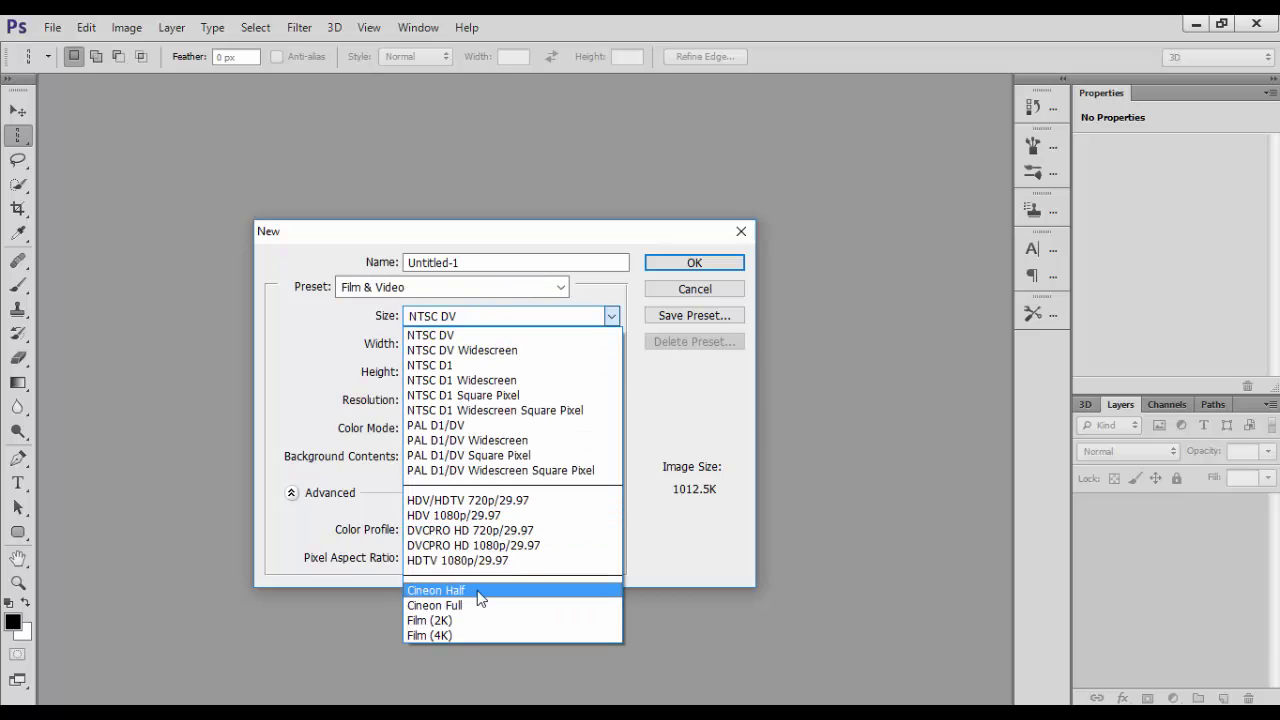
left_click(512, 515)
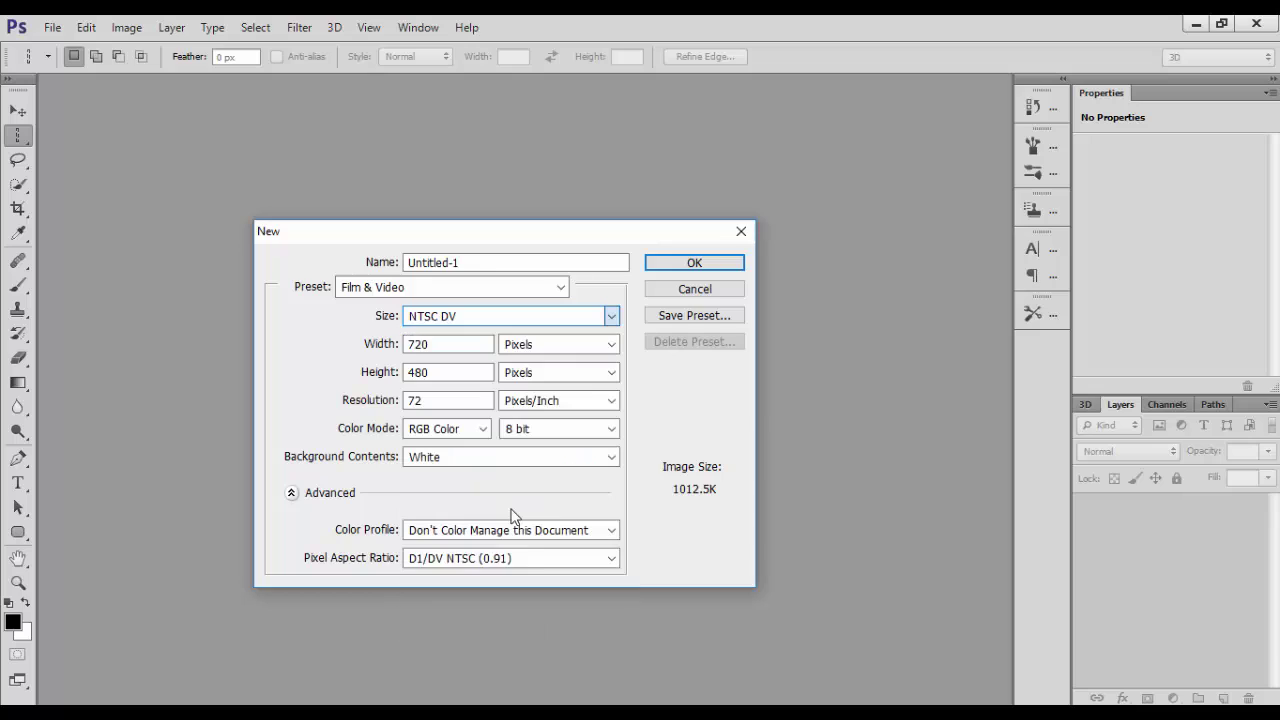
double_click(444, 400)
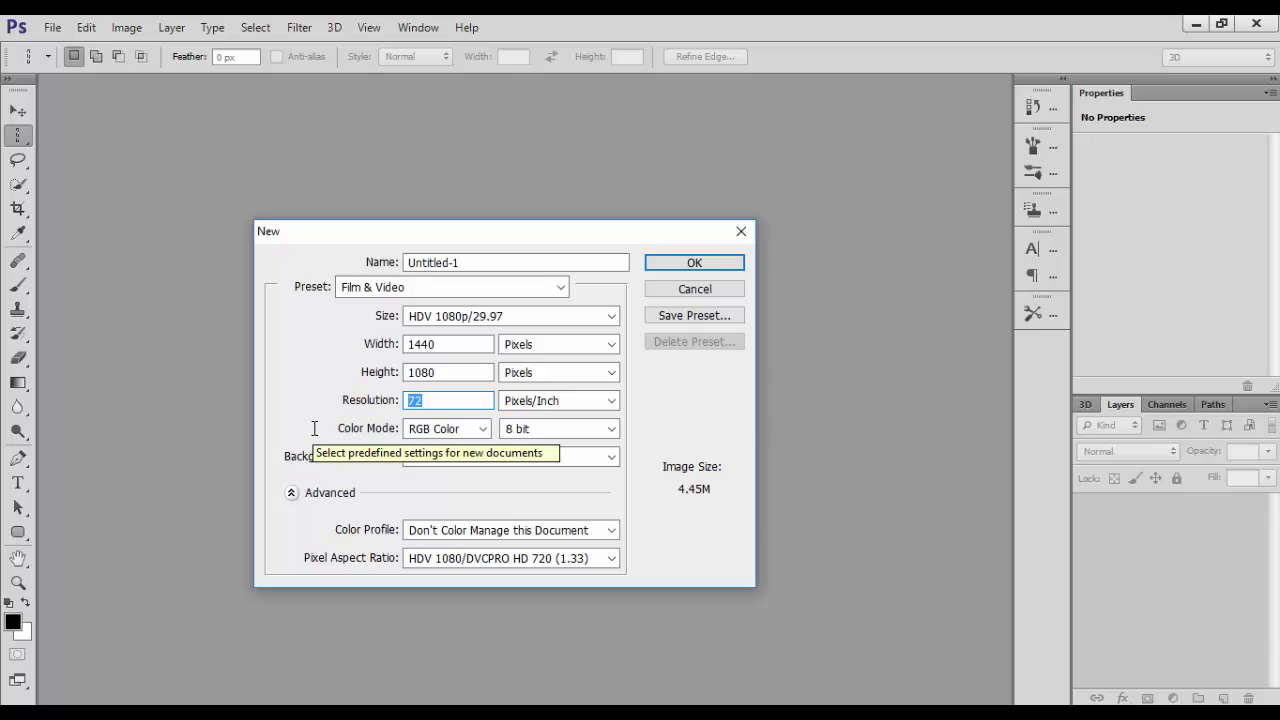
type("150")
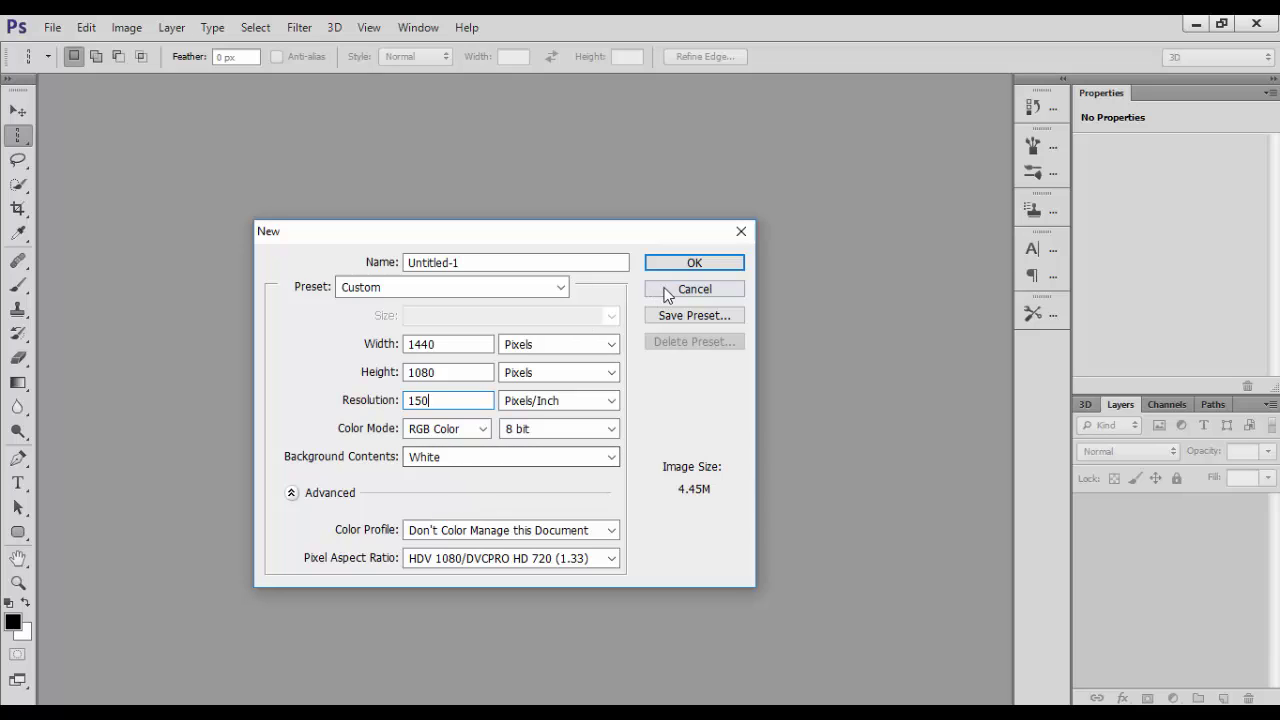
- Name the new document Note Book and create it, dismissing the pixel aspect ratio notice
double_click(578, 267)
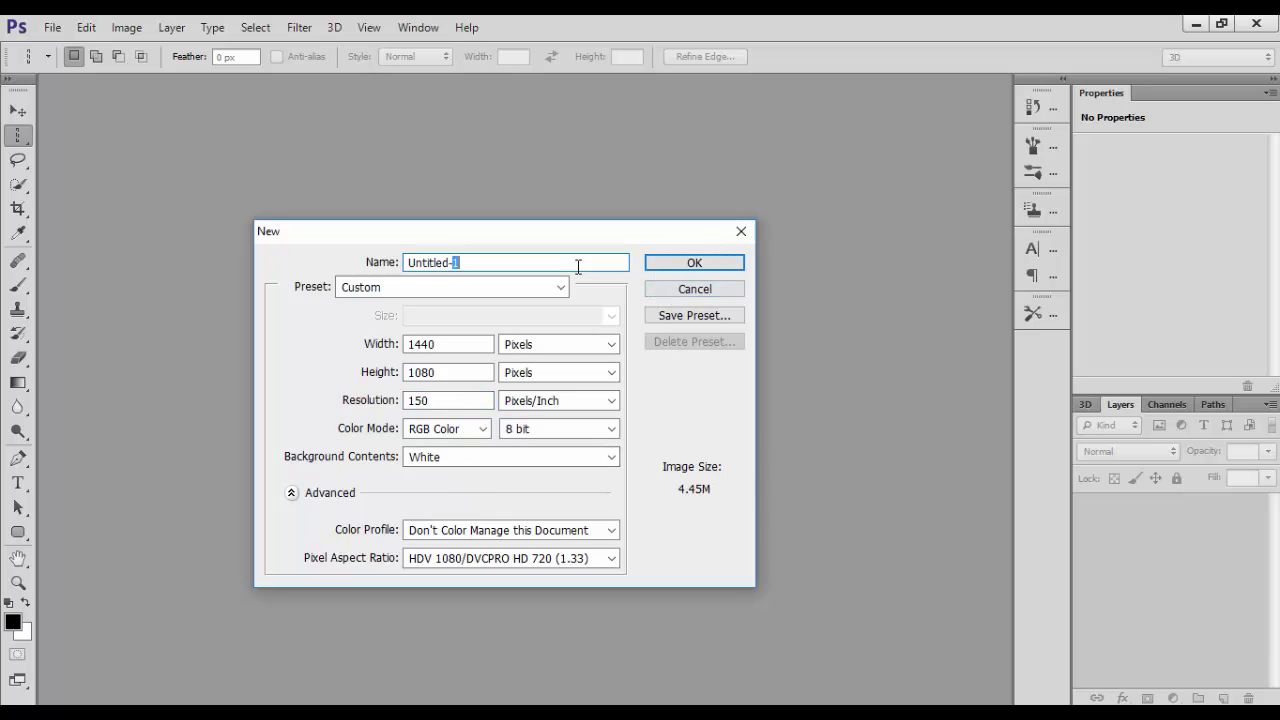
key("ctrl+a")
type("N")
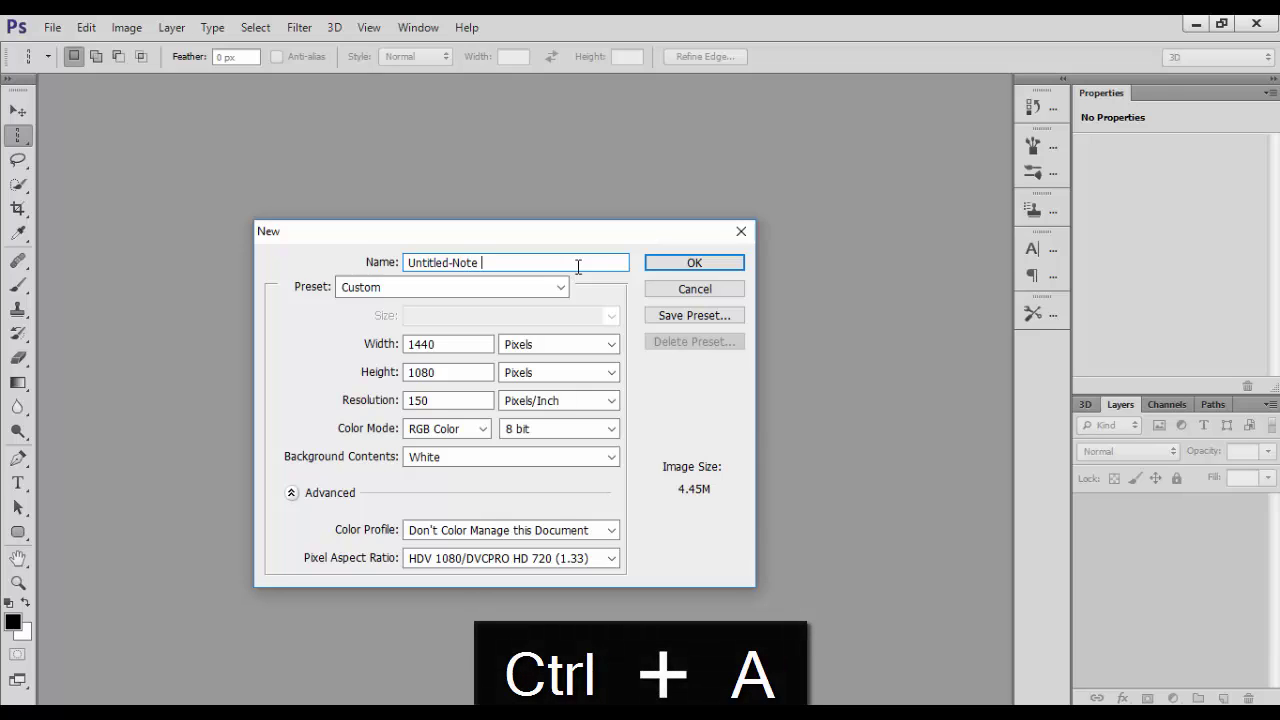
type("ote")
key("BackSpace")
key("BackSpace")
key("BackSpace")
key("BackSpace")
key("BackSpace")
key("BackSpace")
key("BackSpace")
key("BackSpace")
key("BackSpace")
key("BackSpace")
key("BackSpace")
key("BackSpace")
key("BackSpace")
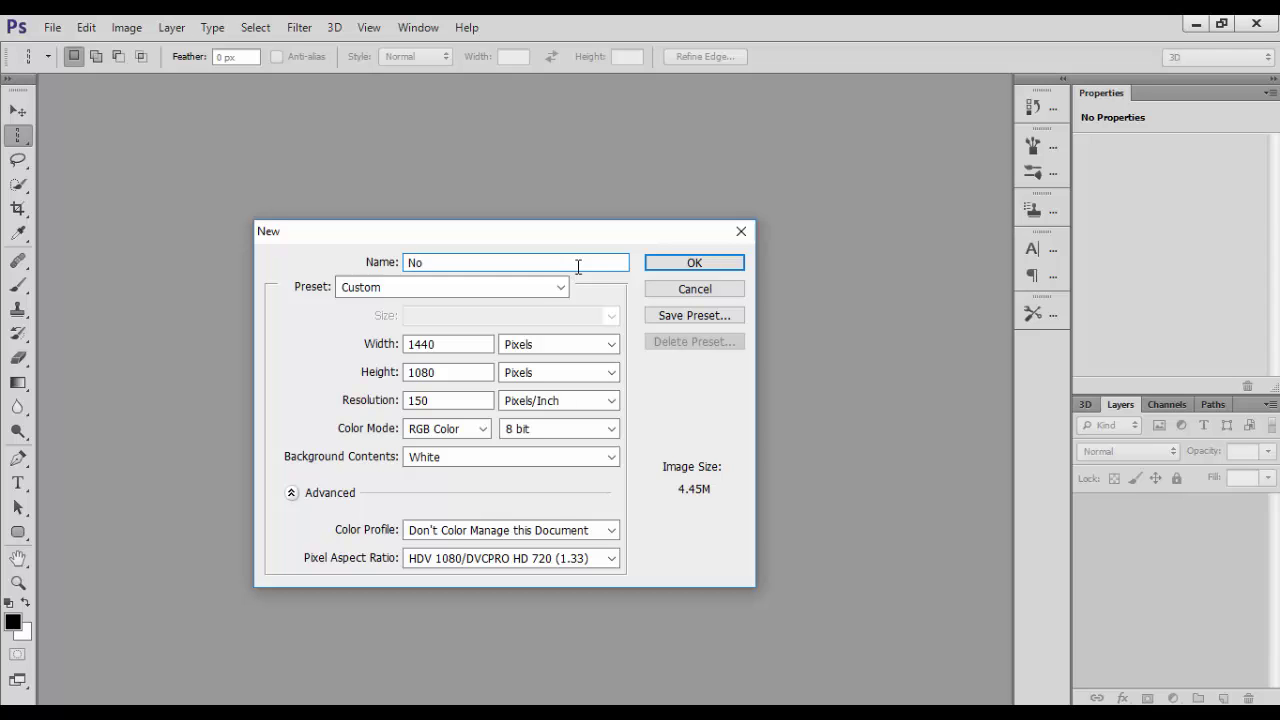
type("Note")
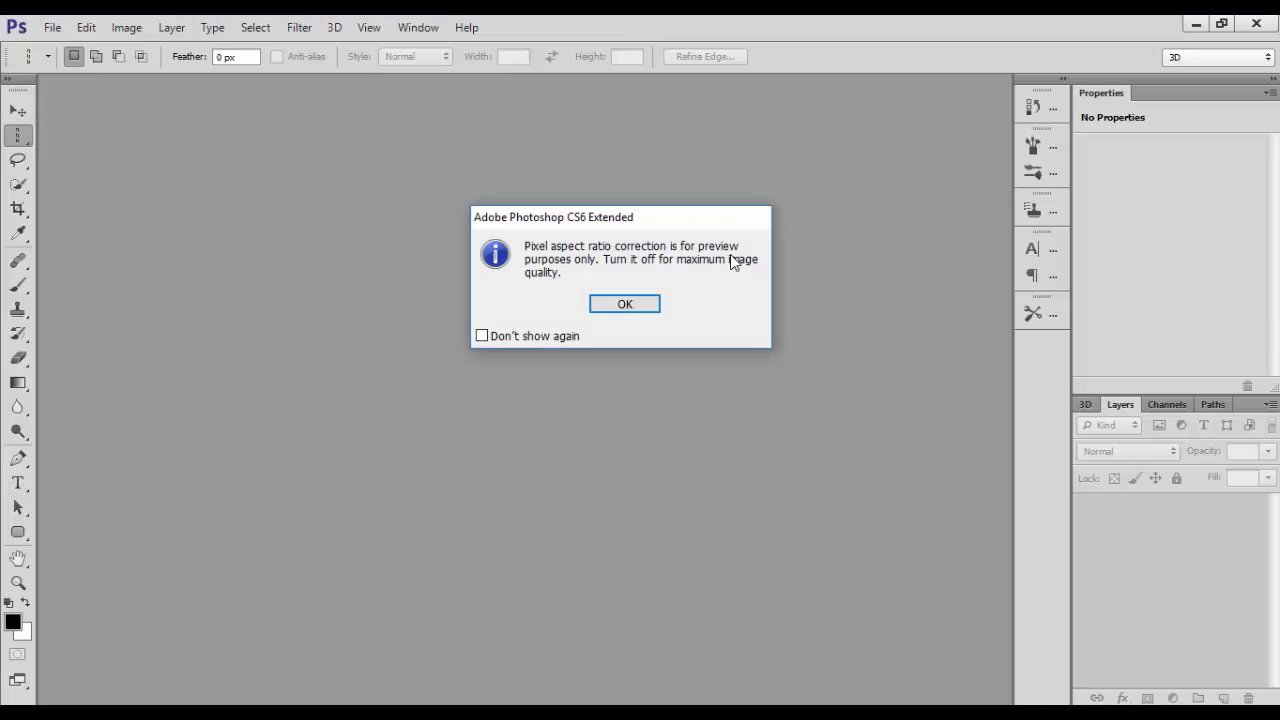
left_click(625, 304)
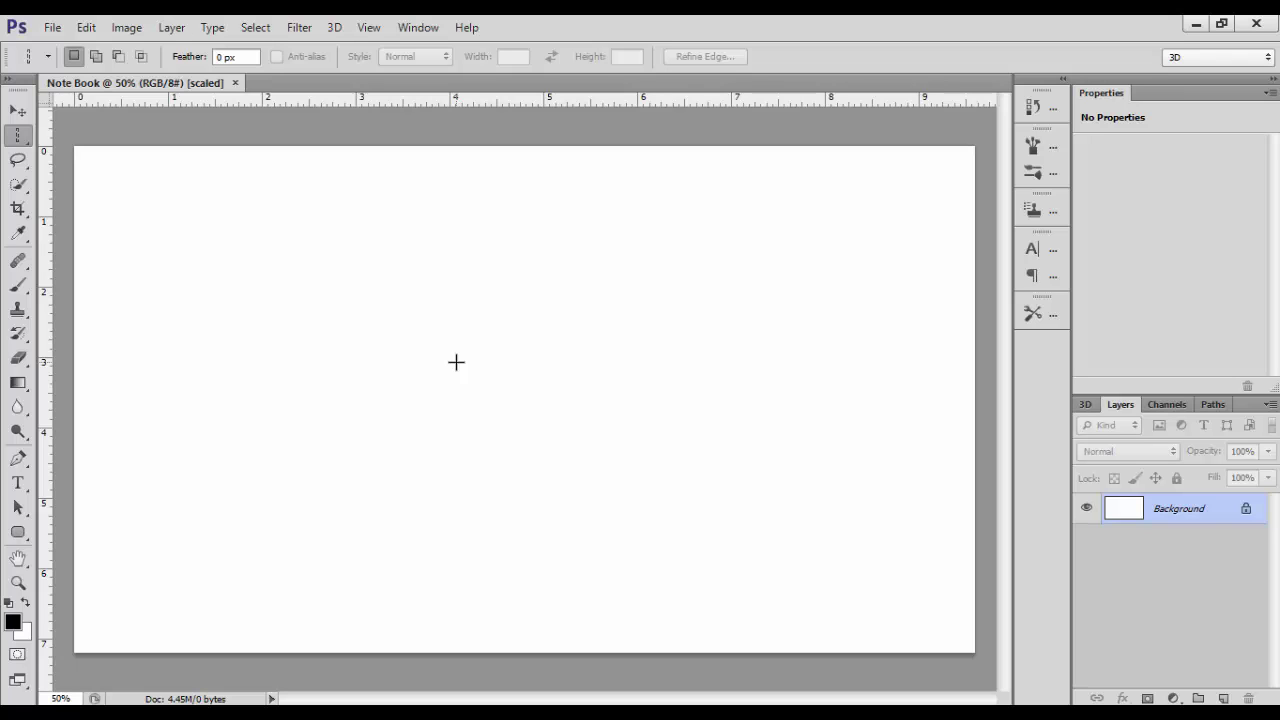
- Add a new layer named Part1
key("ctrl+shift+n")
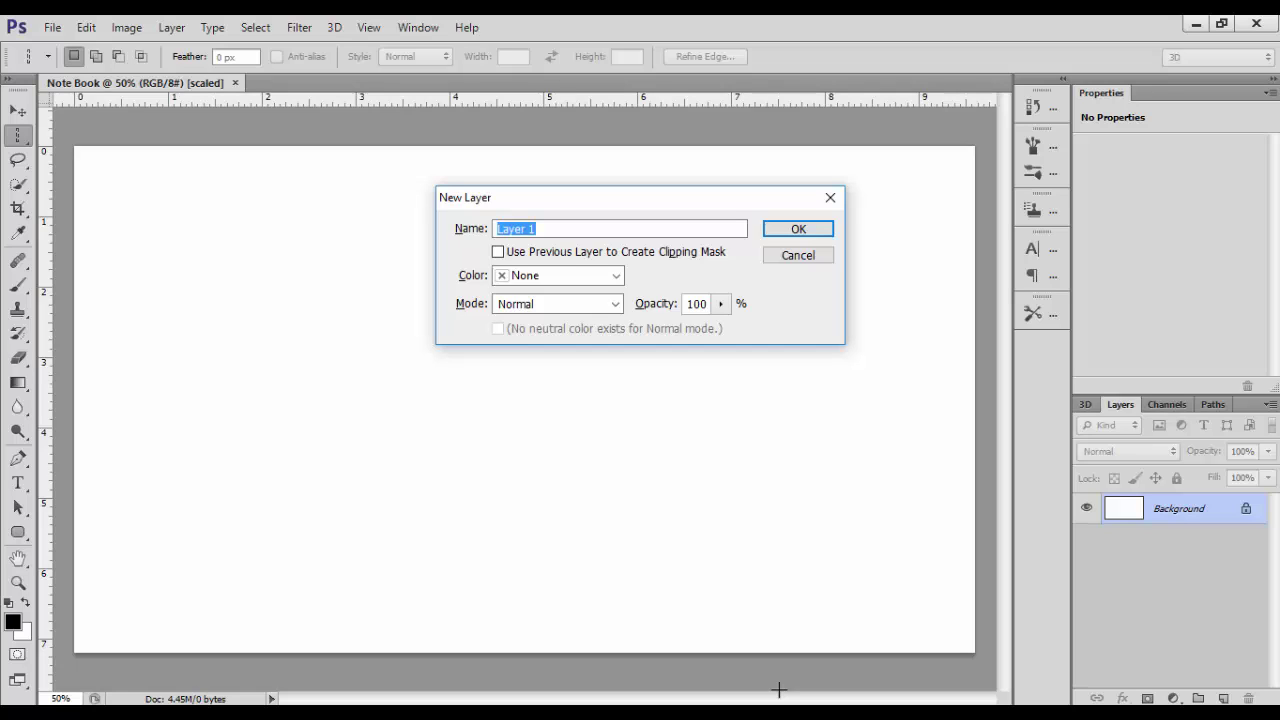
type("Part1")
key("Return")
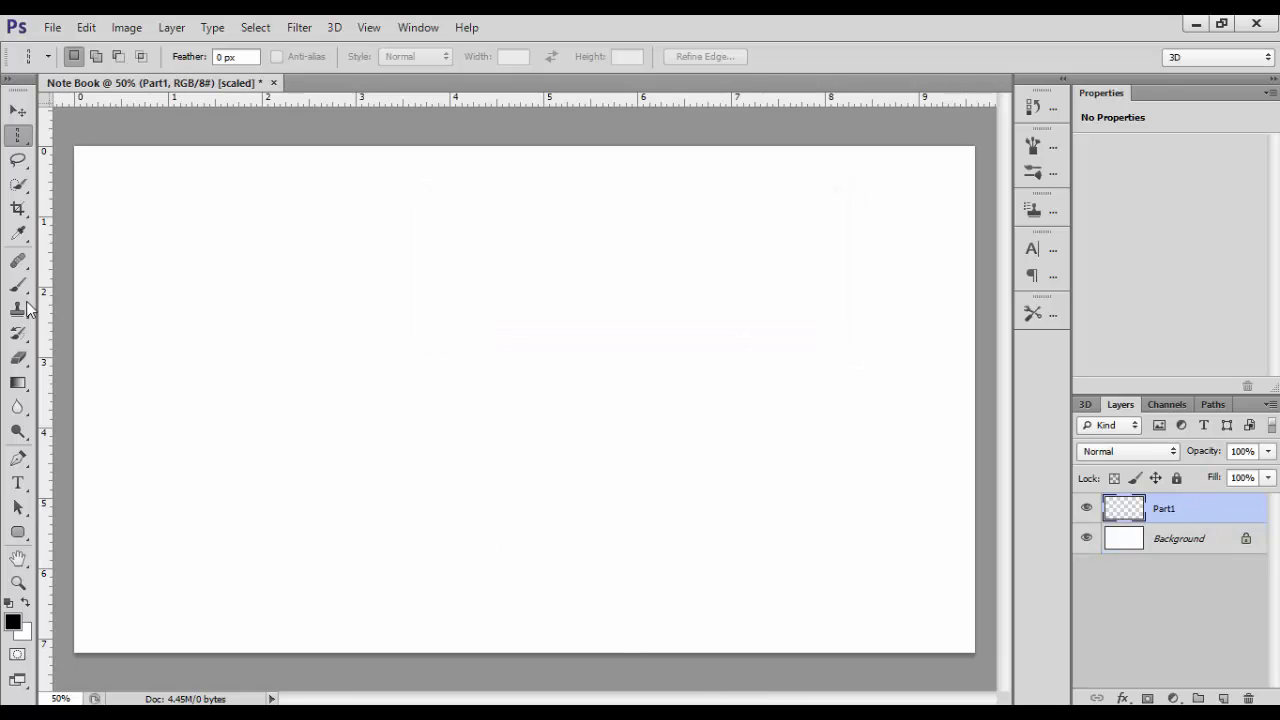
- Make a single-column selection about 1.25 inches from the page's left edge, fill it with the black foreground colour and deselect
right_click(17, 139)
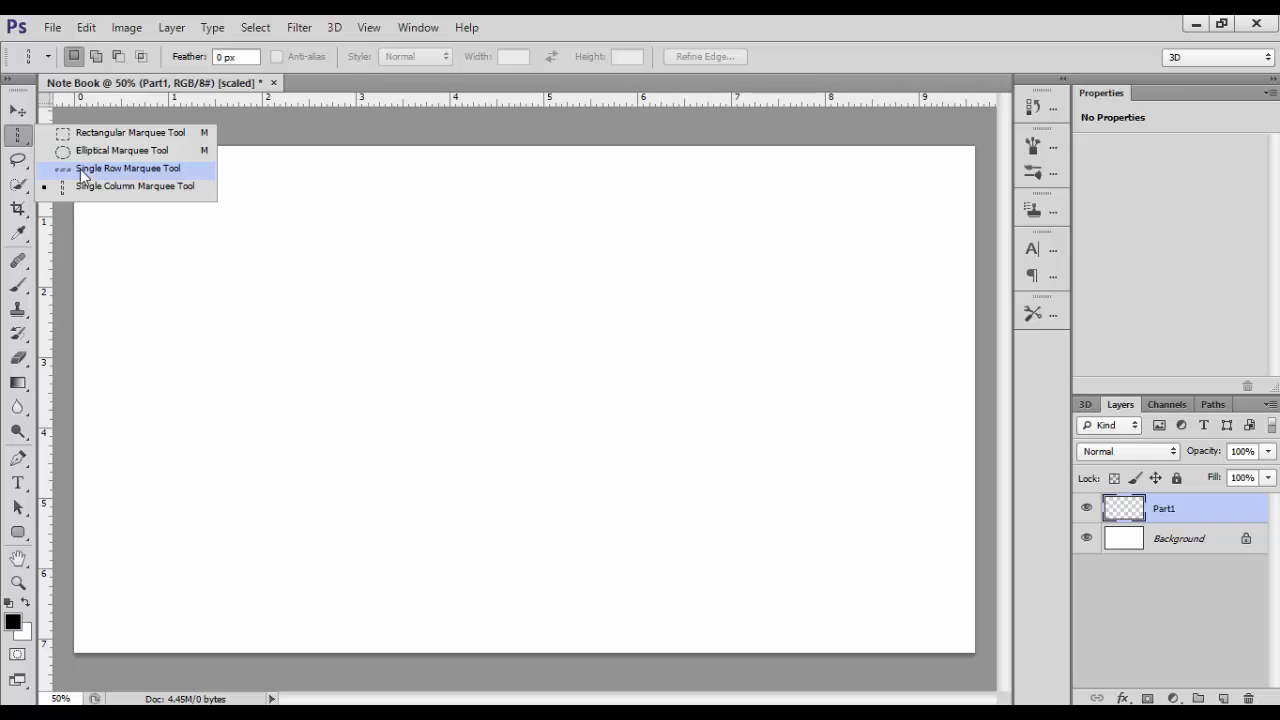
left_click(100, 189)
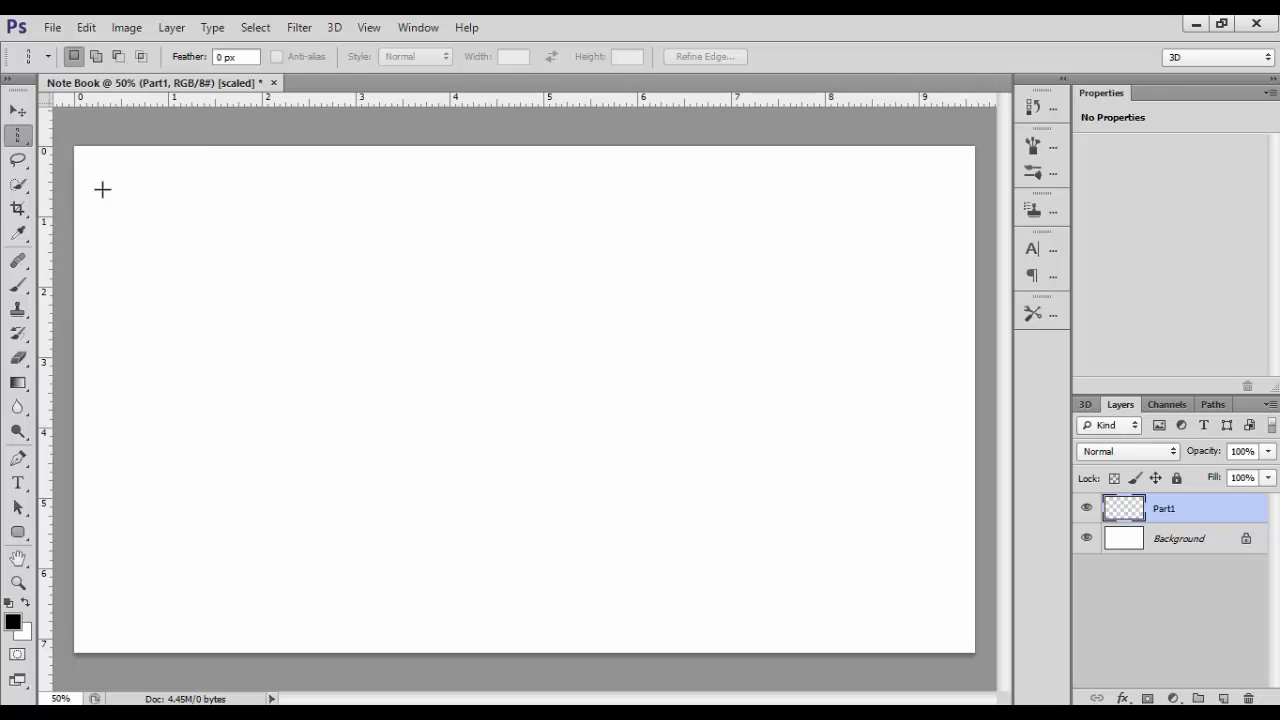
left_click(121, 236)
left_click(191, 274)
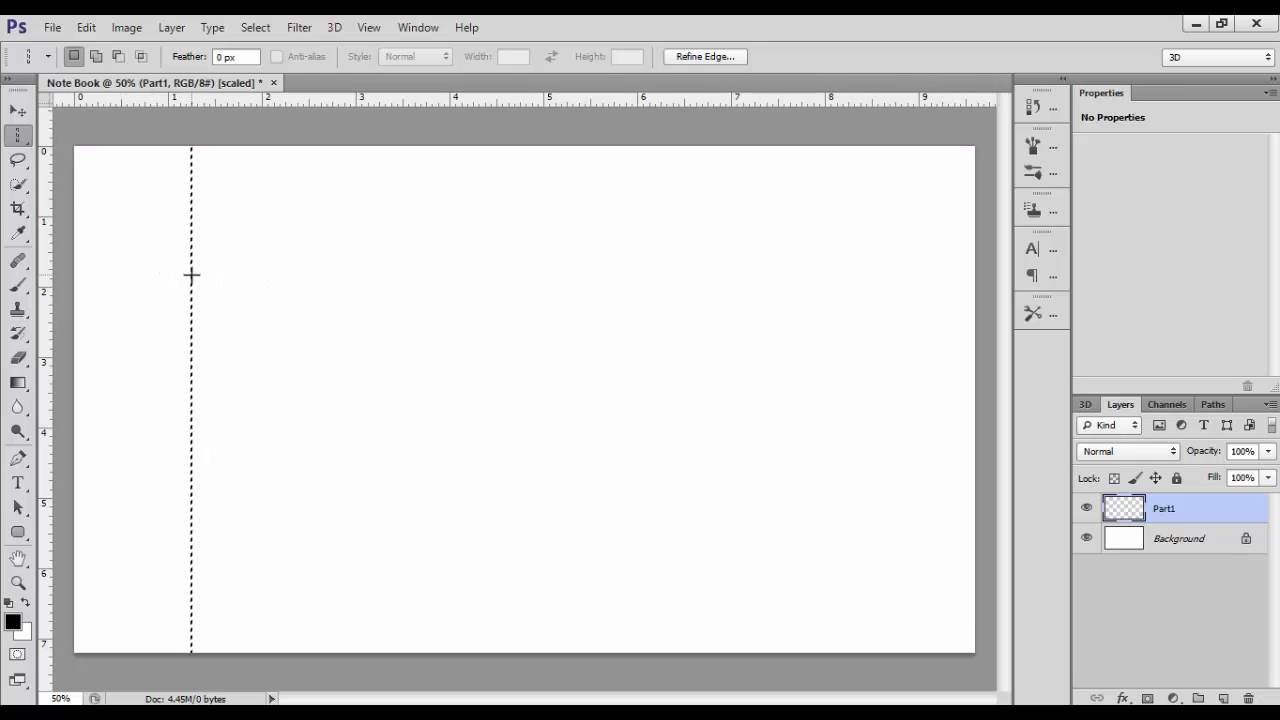
key("alt+BackSpace")
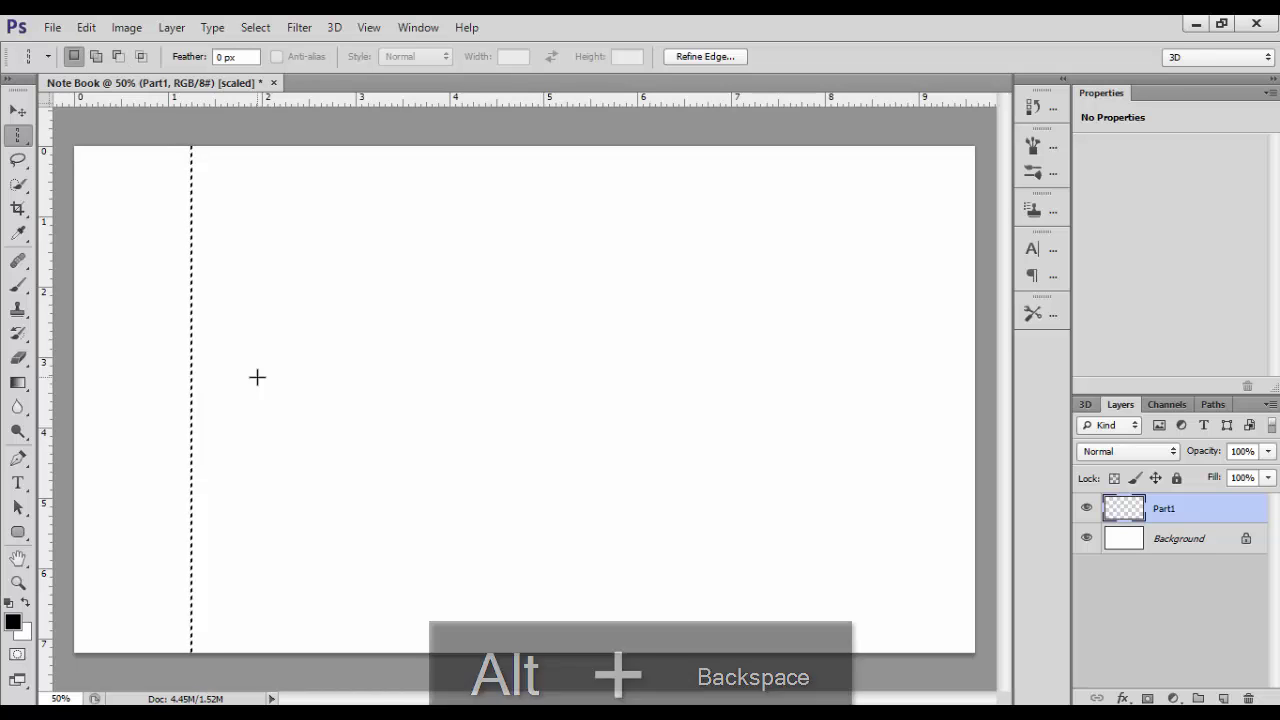
key("ctrl+d")
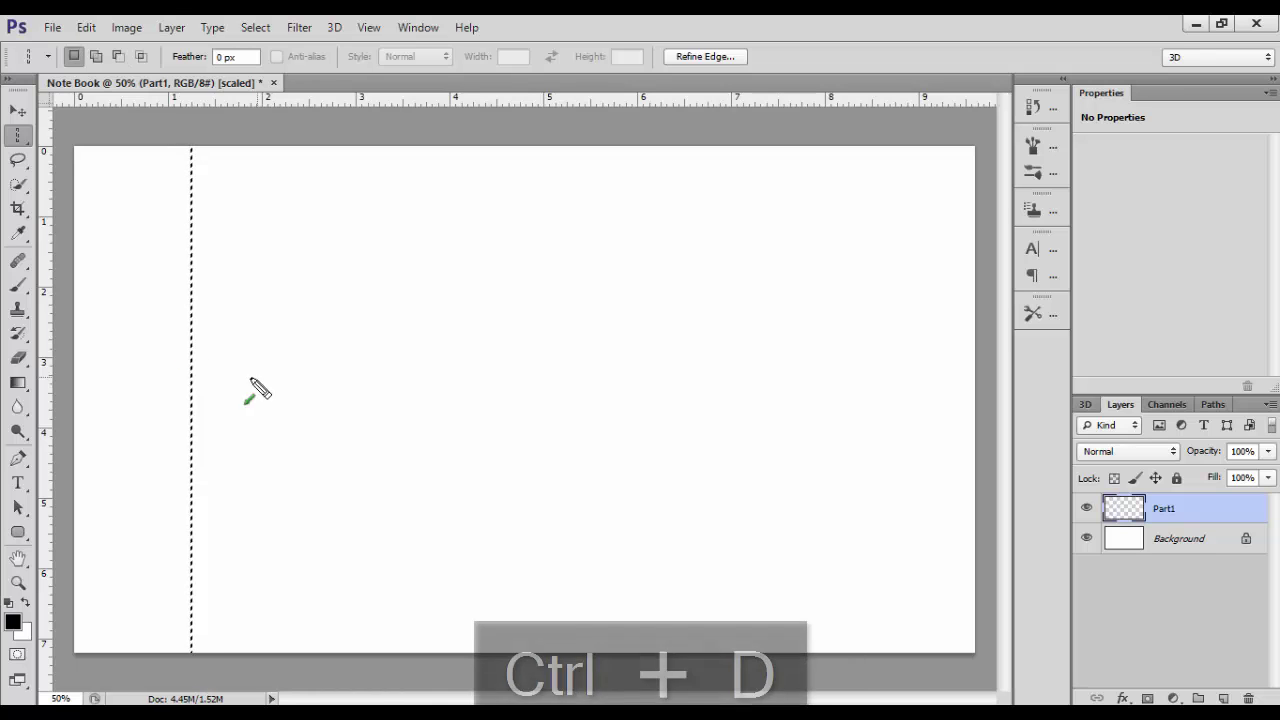
left_click(266, 28)
left_click(273, 66)
key("v")
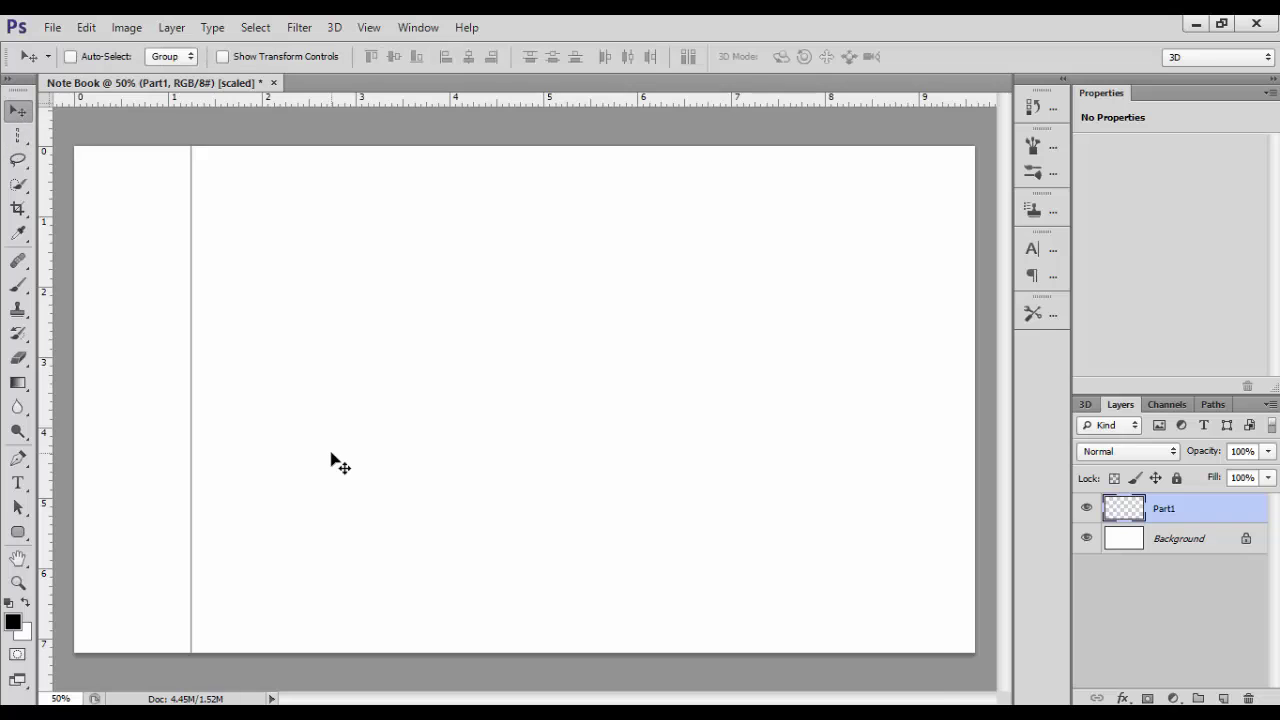
- Add another layer with the default settings and activate the Single Row Marquee tool
key("ctrl+shift+n")
left_click(18, 137)
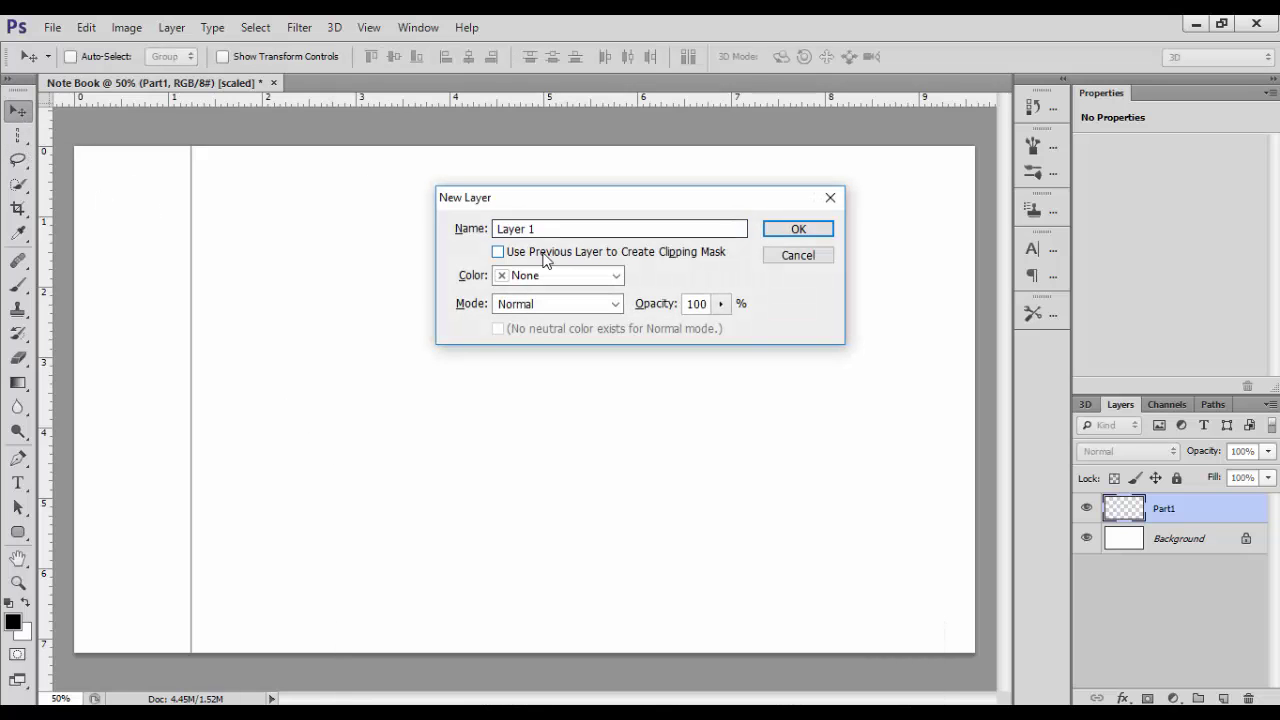
left_click(798, 229)
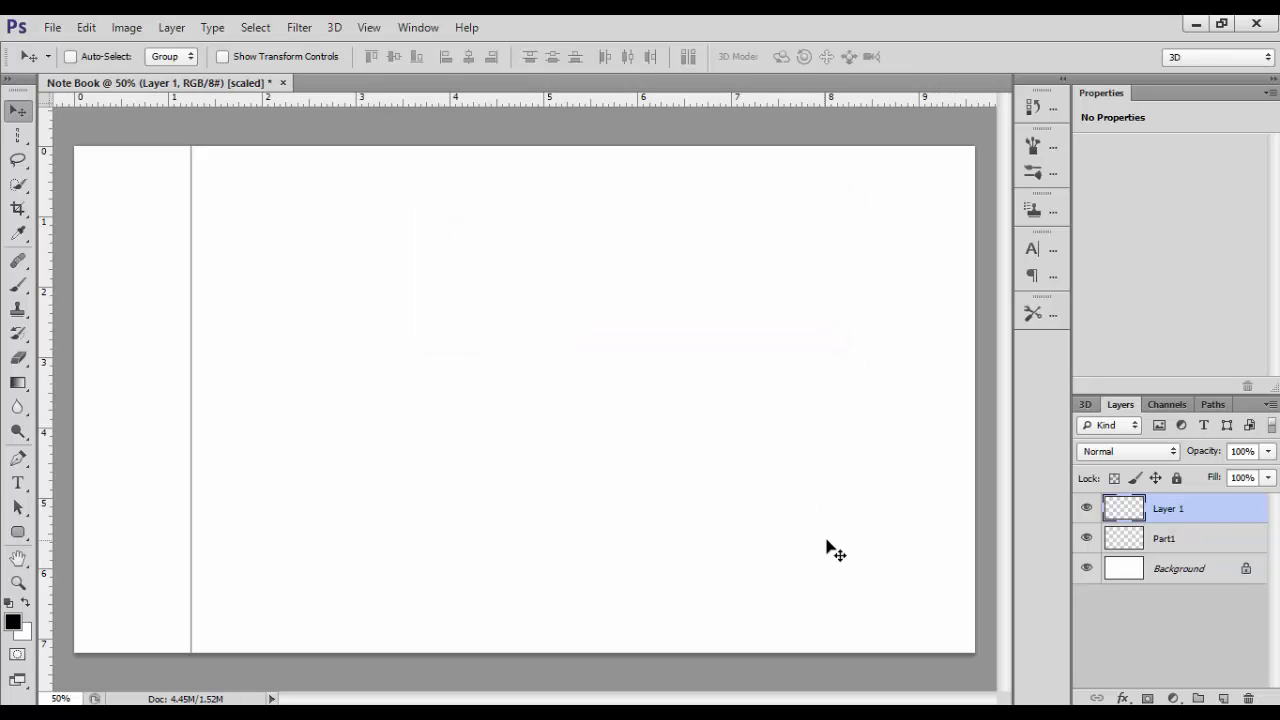
left_click(17, 137)
left_click_drag(16, 140, 73, 175)
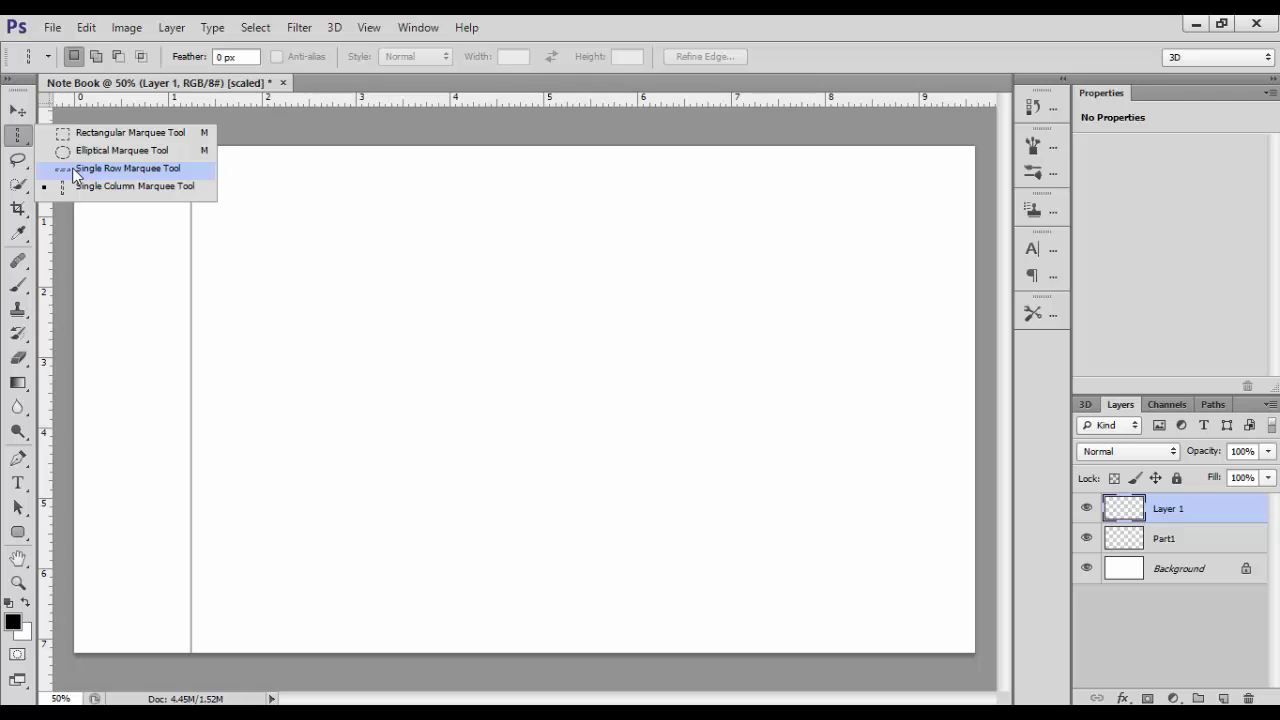
left_click(73, 172)
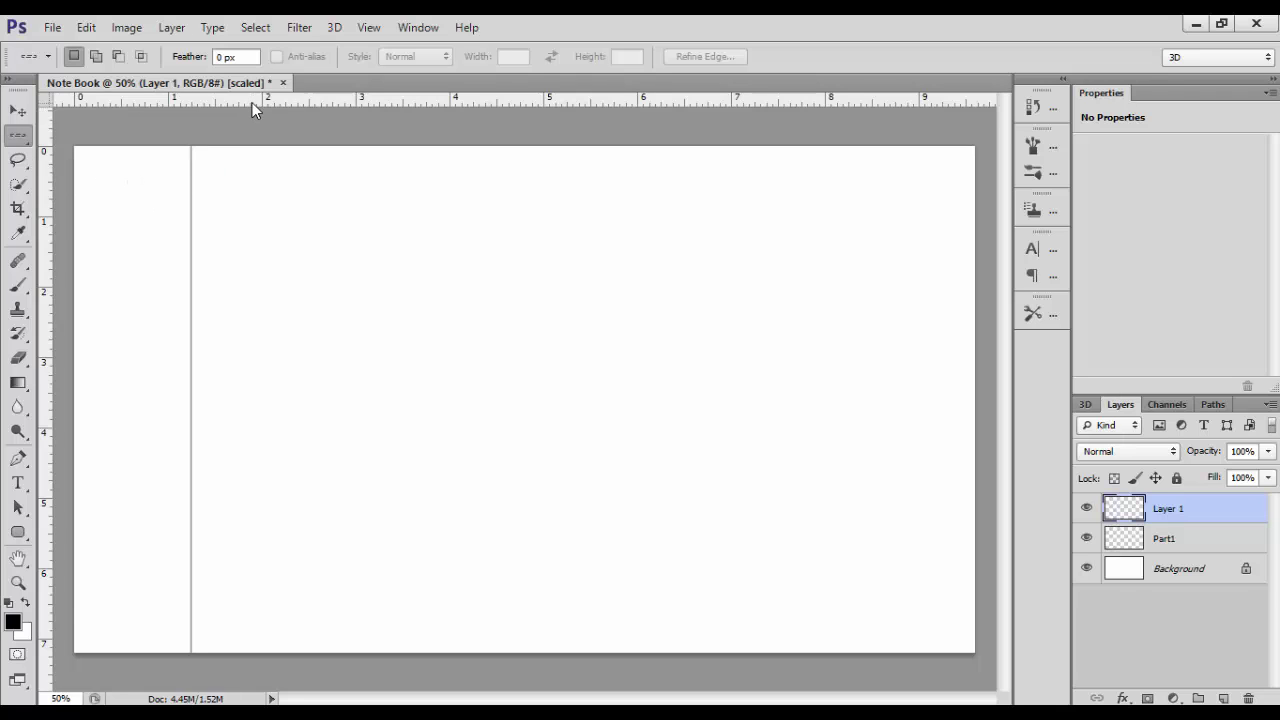
- Place six horizontal guides down the page at about 1.8, 2.8, 3.8, 5, 5.9 and 6.6 inches
key("ctrl+r")
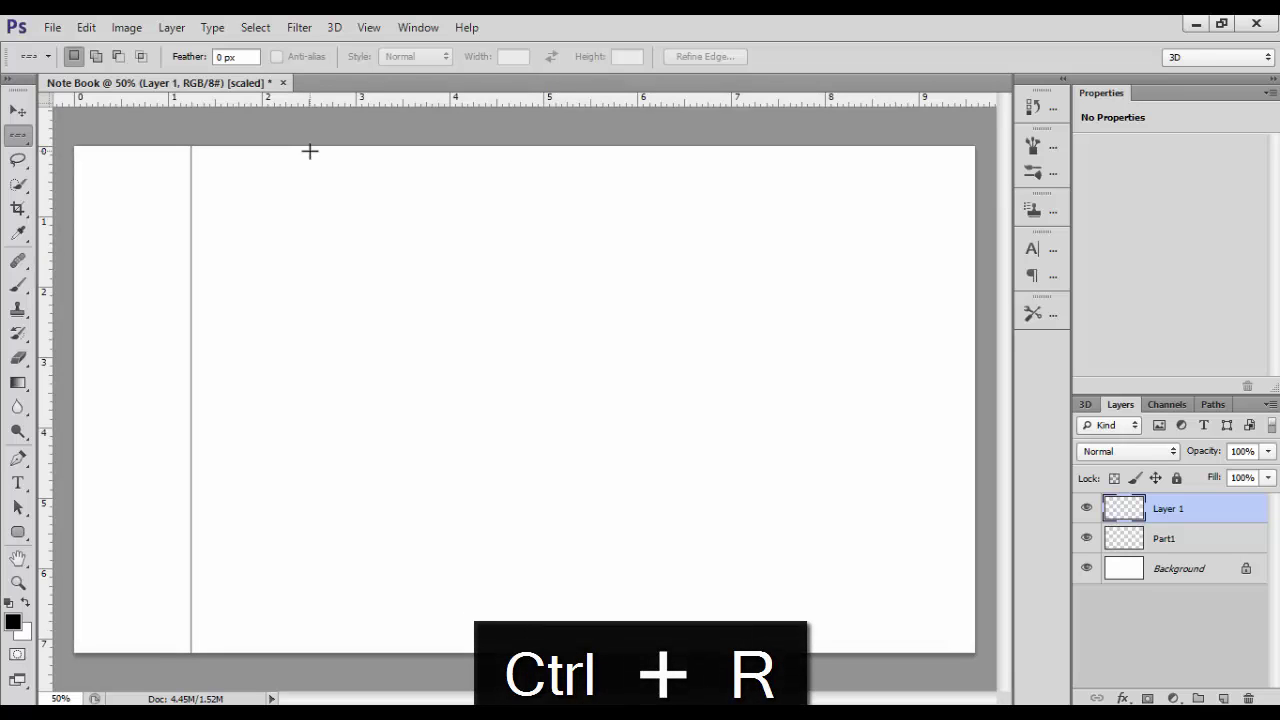
left_click_drag(326, 104, 341, 272)
left_click_drag(394, 104, 409, 341)
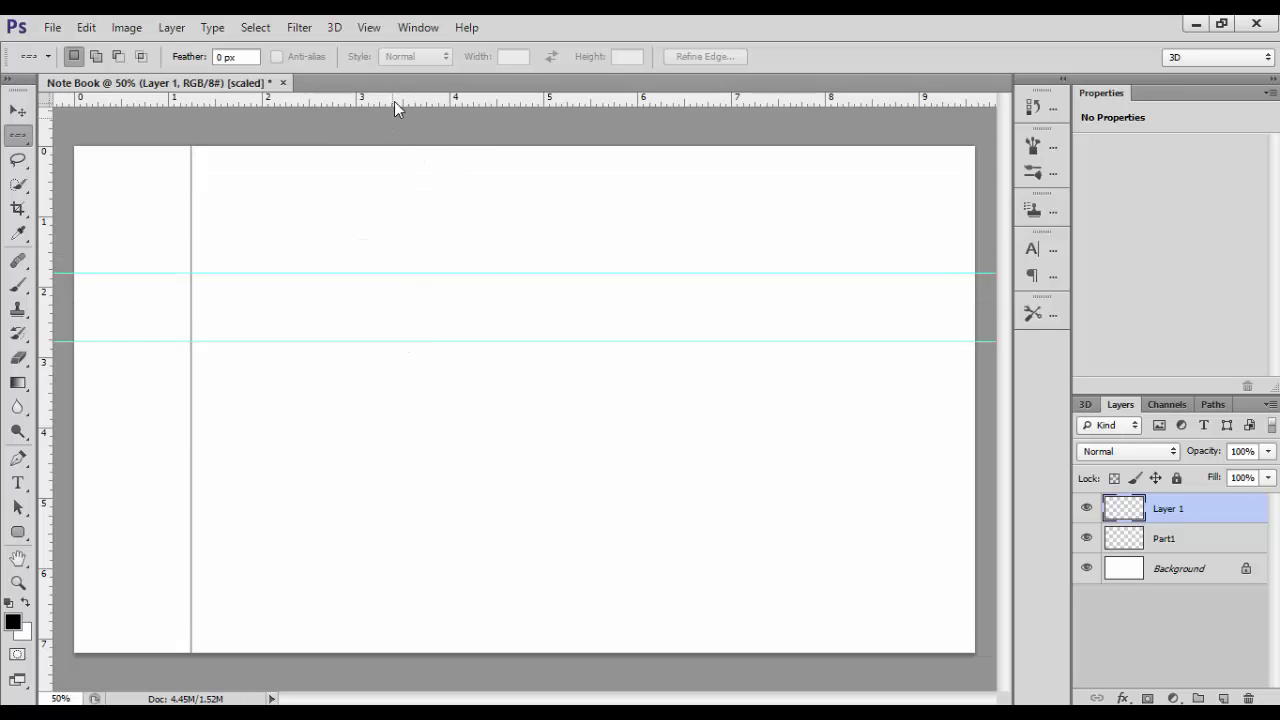
left_click_drag(394, 100, 433, 416)
left_click_drag(429, 104, 488, 495)
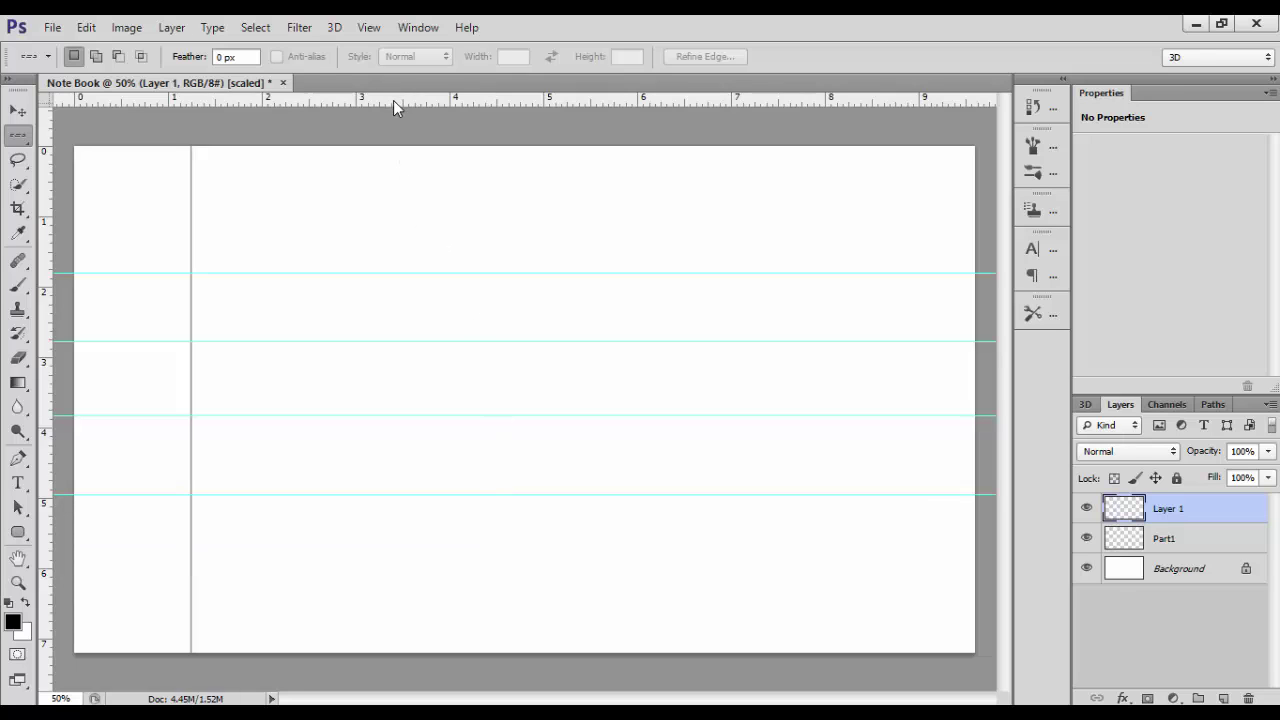
left_click_drag(394, 102, 431, 561)
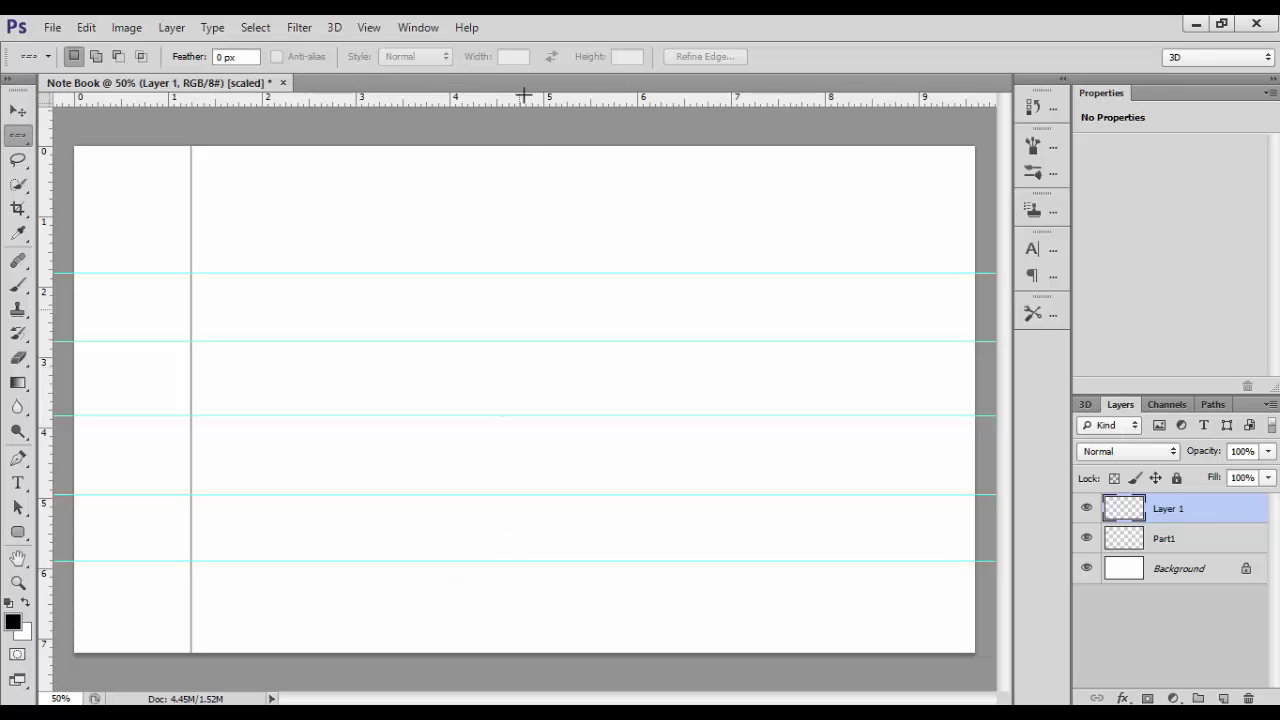
left_click_drag(488, 121, 609, 611)
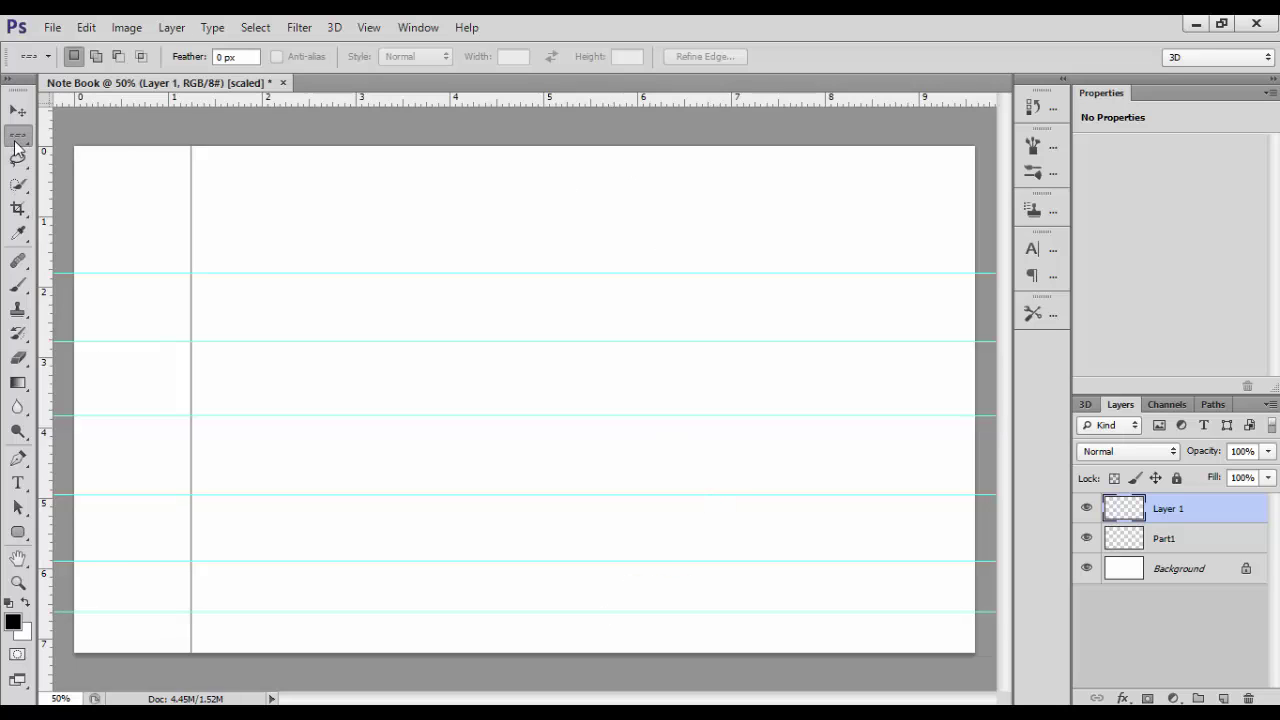
- Select a single pixel row along the topmost guide
left_click(148, 272)
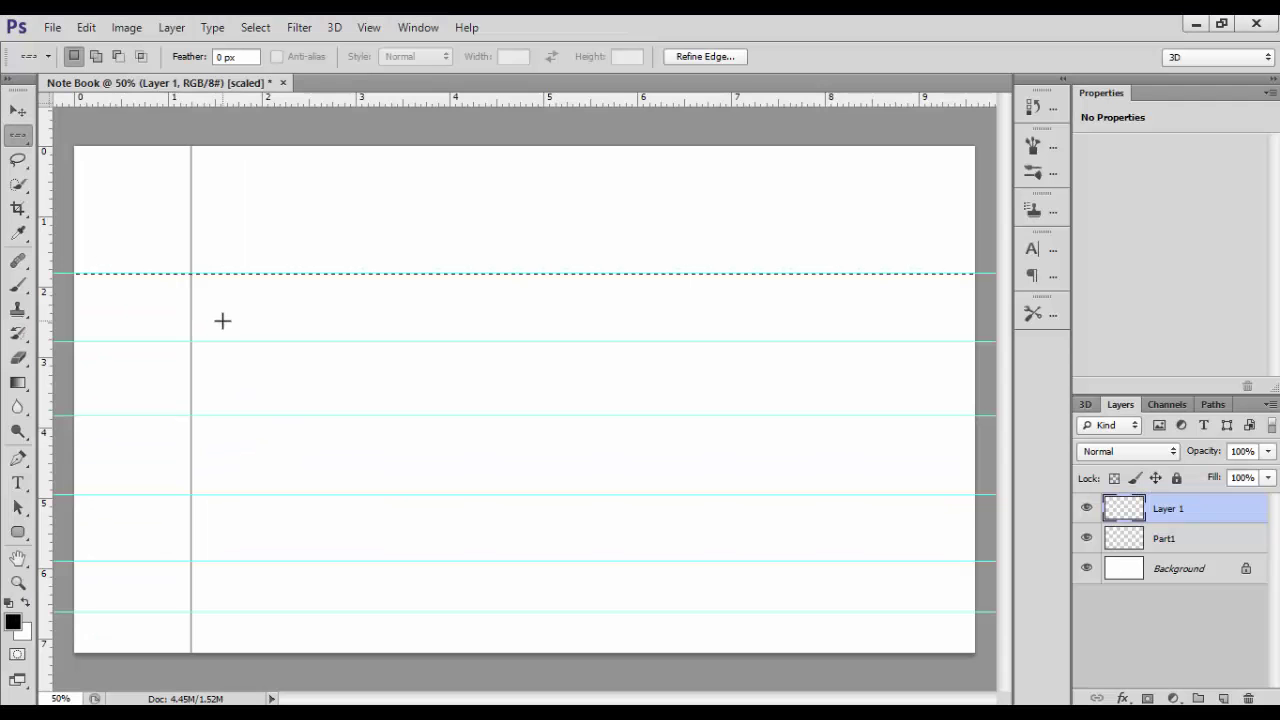
left_click_drag(460, 378, 57, 364)
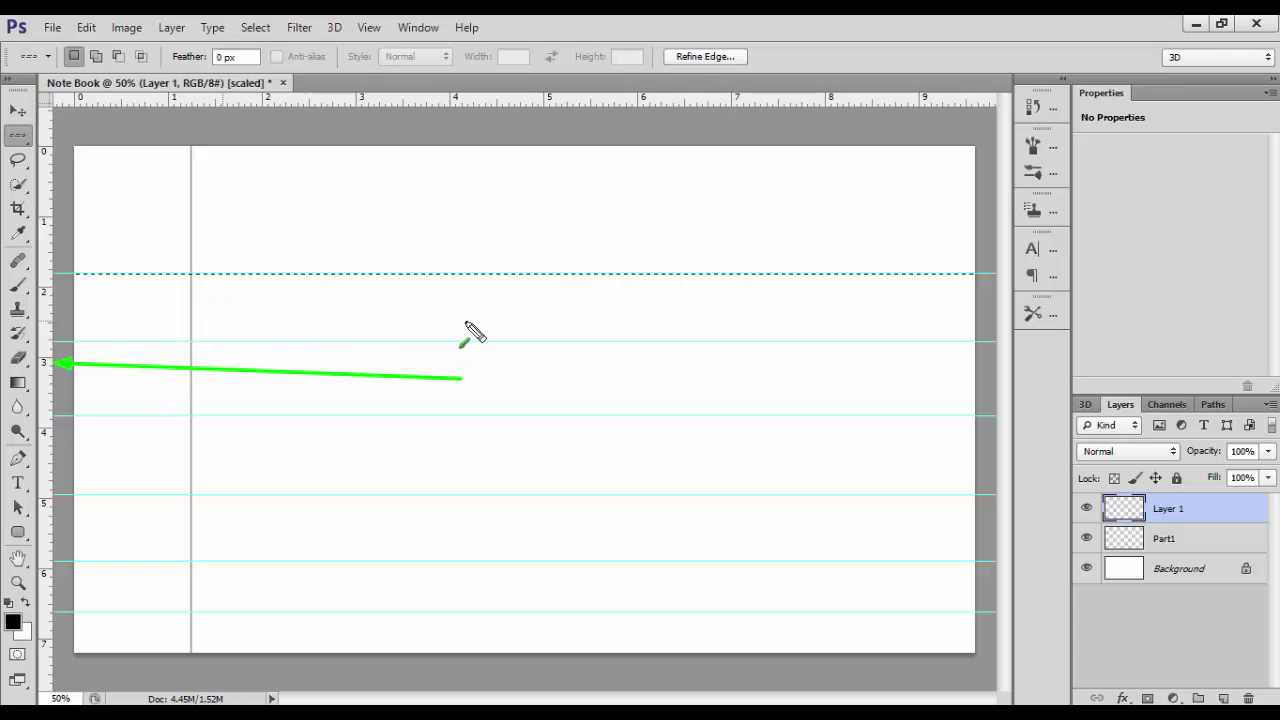
left_click_drag(466, 321, 57, 292)
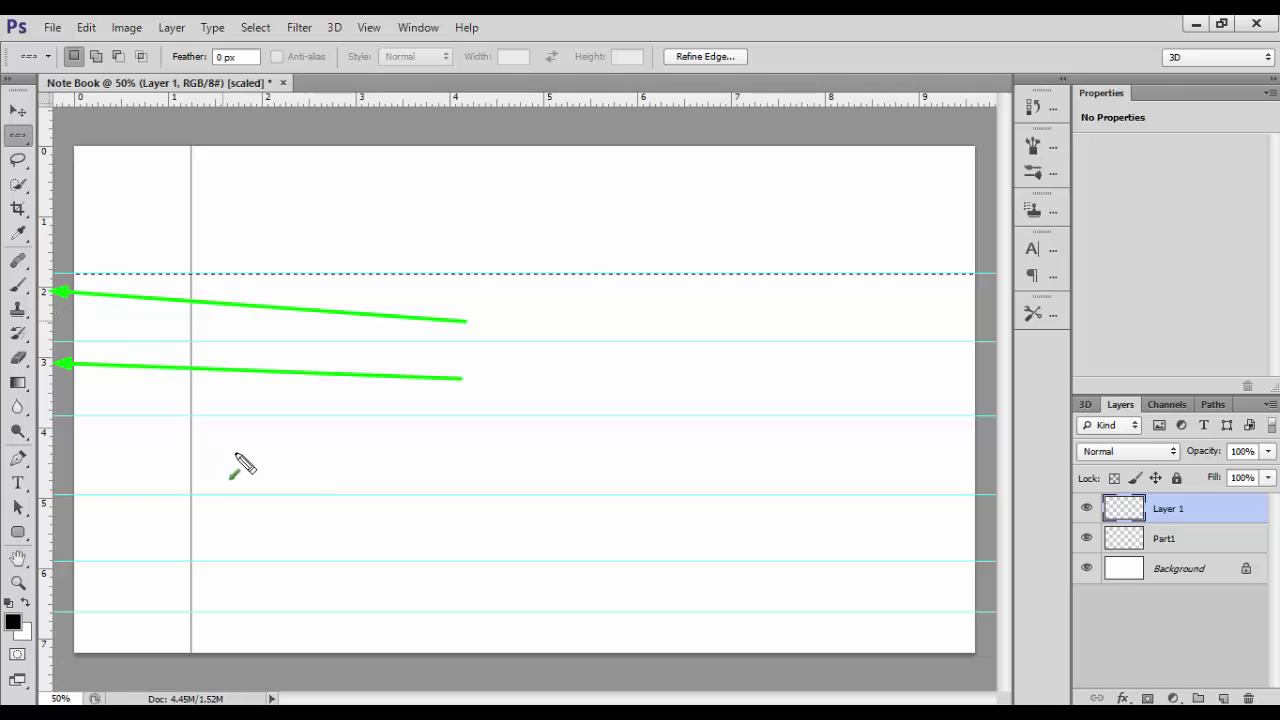
left_click_drag(126, 558, 323, 428)
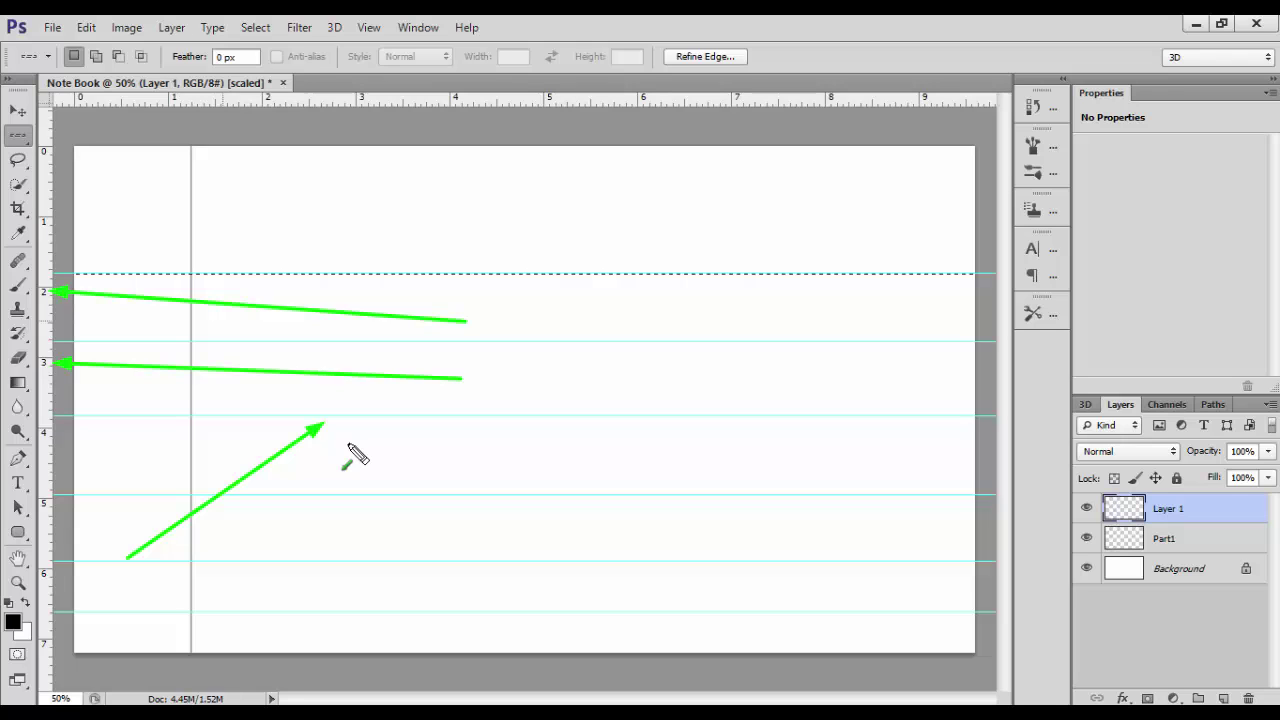
key("ctrl+d")
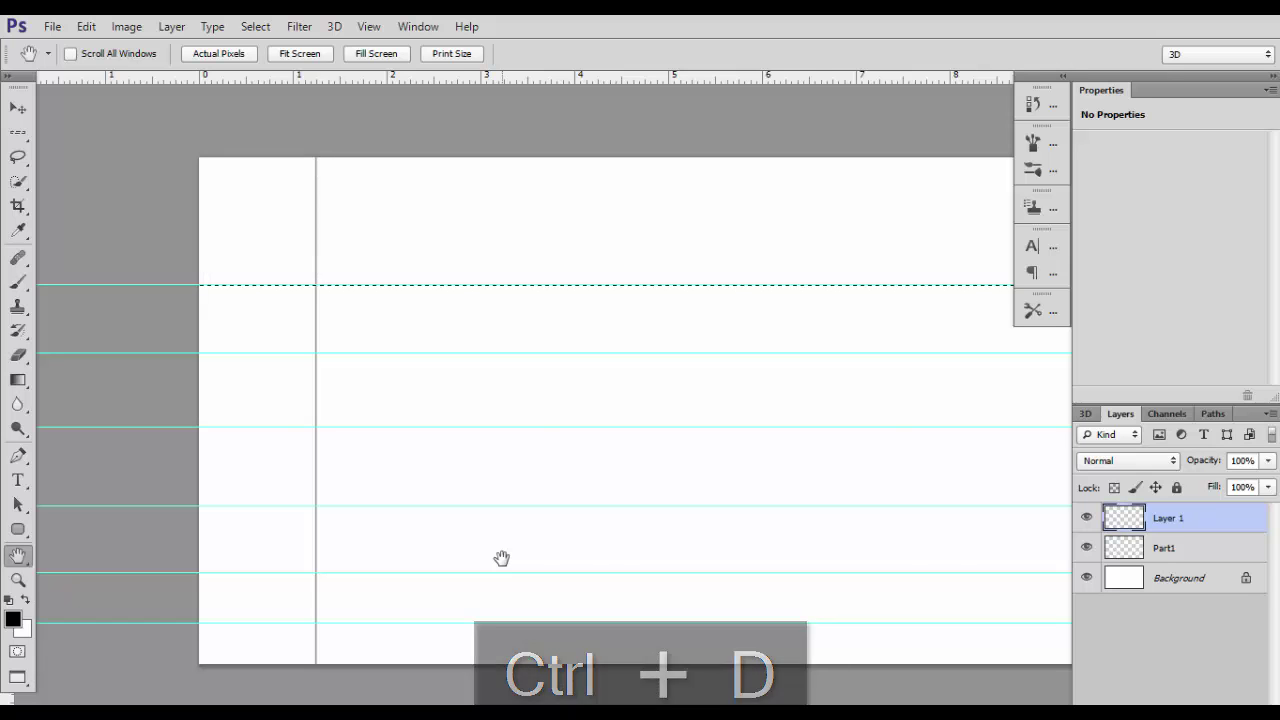
- Add a single pixel row along each of the five remaining guides to the existing row selection
left_click_drag(623, 460, 540, 426)
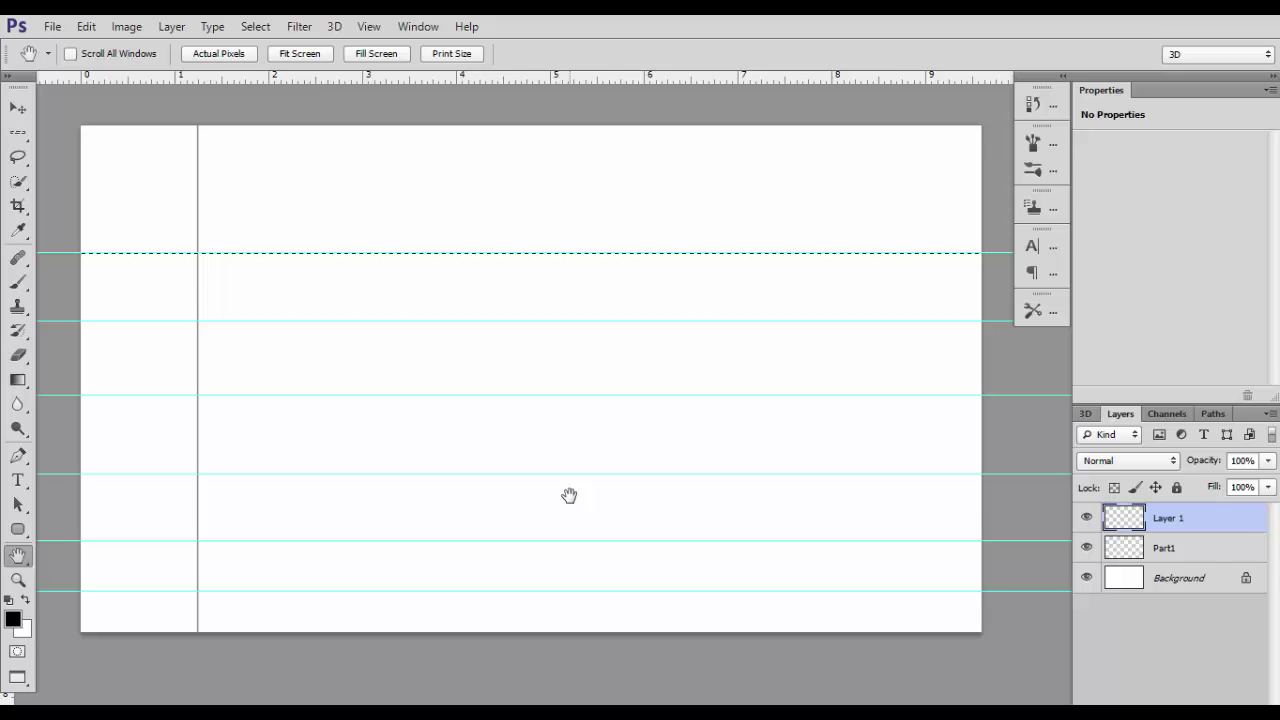
left_click(17, 131)
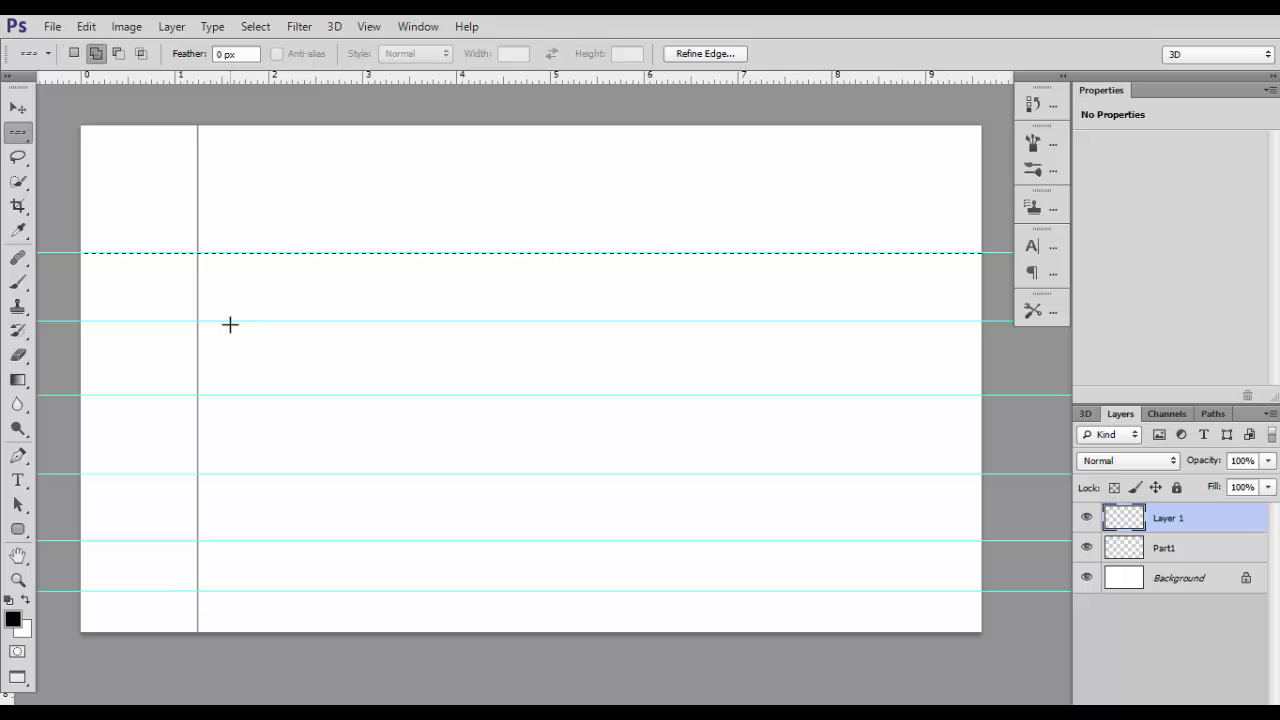
left_click(237, 322, "shift")
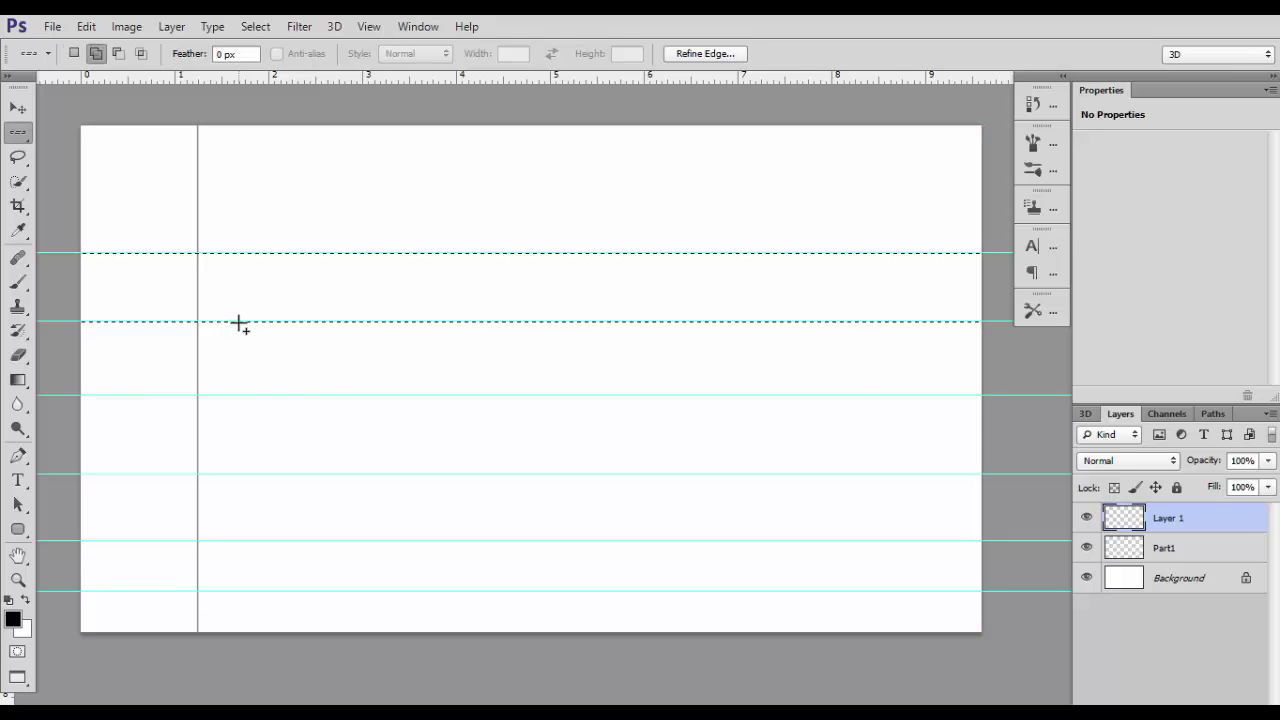
left_click(286, 396, "shift")
left_click(321, 476, "shift")
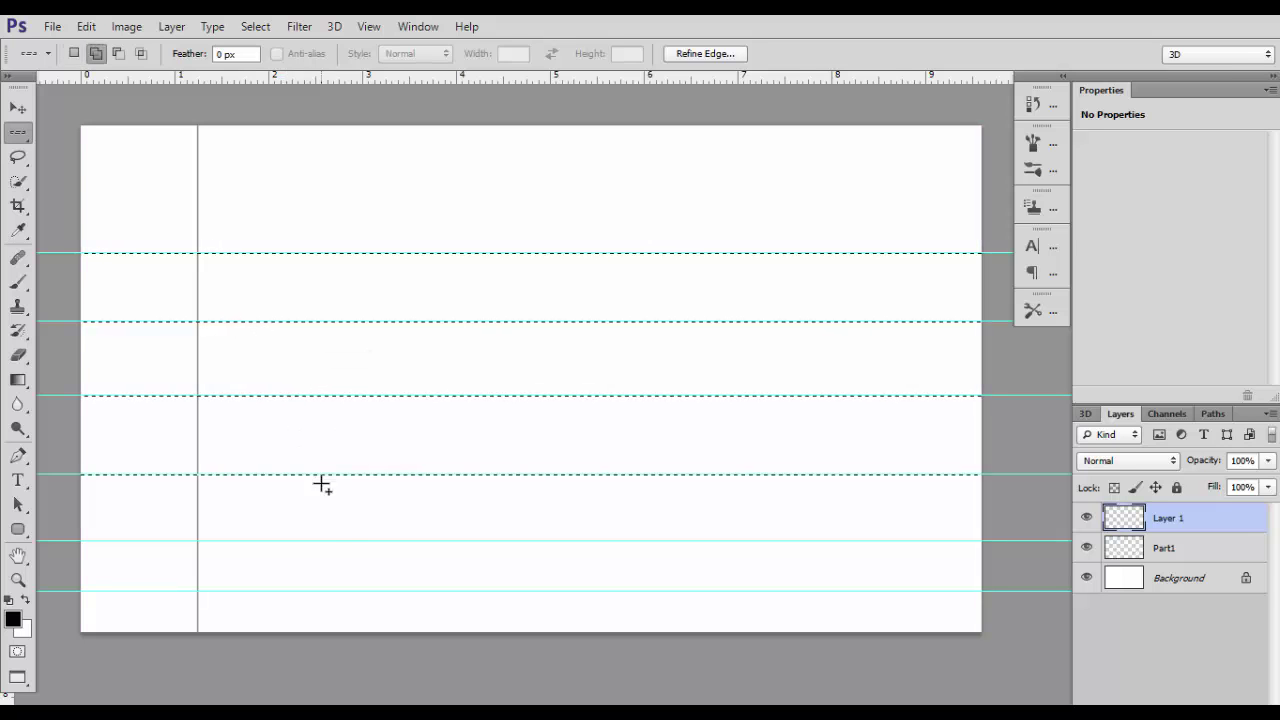
left_click(330, 541, "shift")
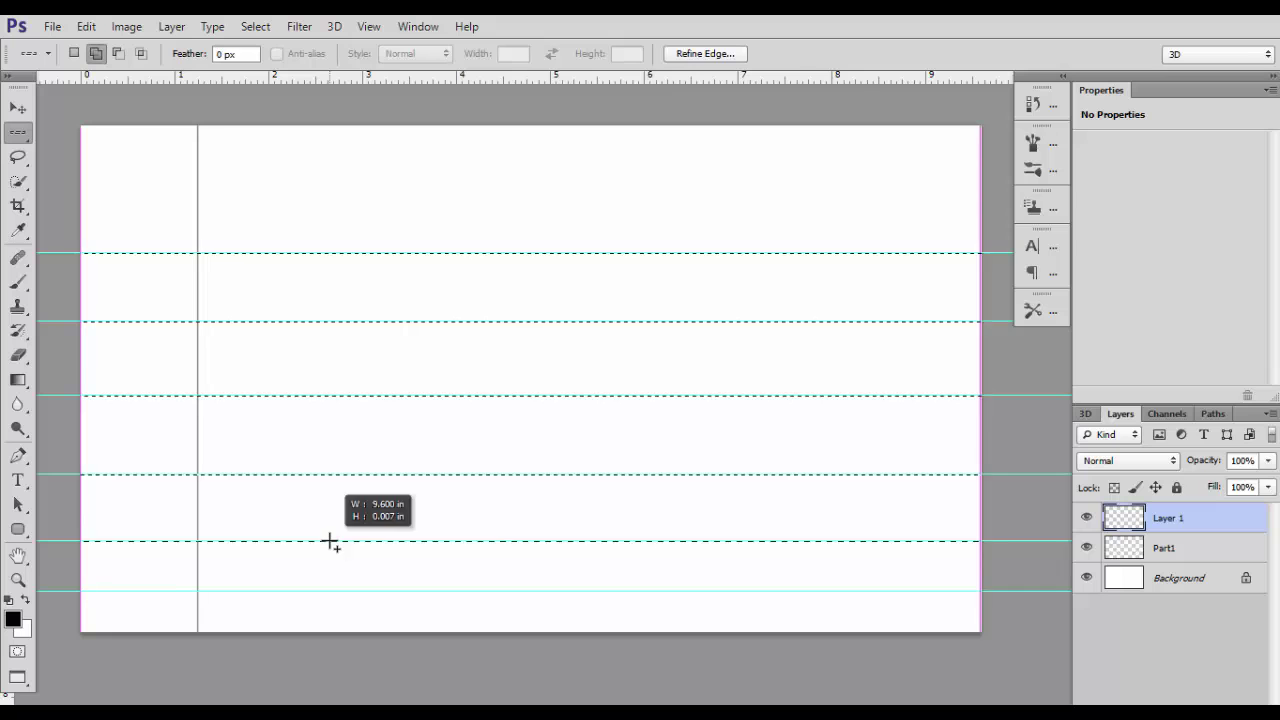
left_click(340, 592, "shift")
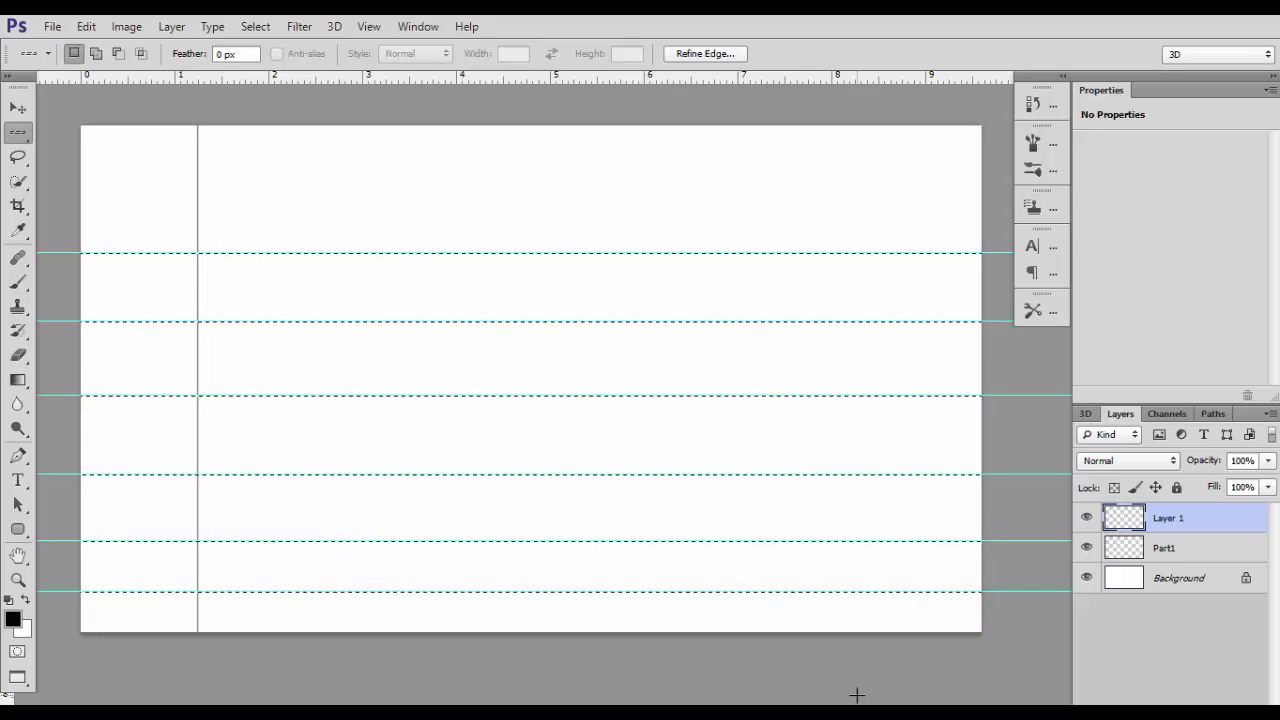
- Set the foreground colour to a bright turquoise with a 180° hue, similar to the guide lines
key("i")
left_click(12, 618)
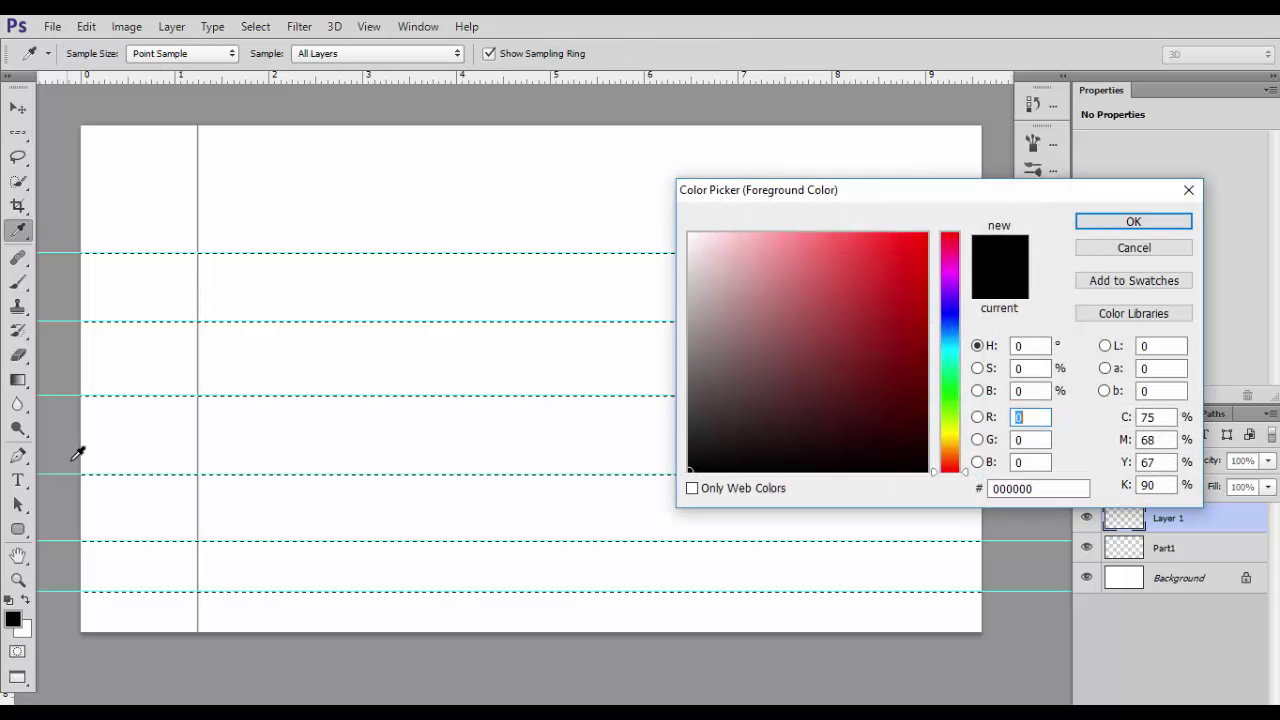
left_click(72, 395)
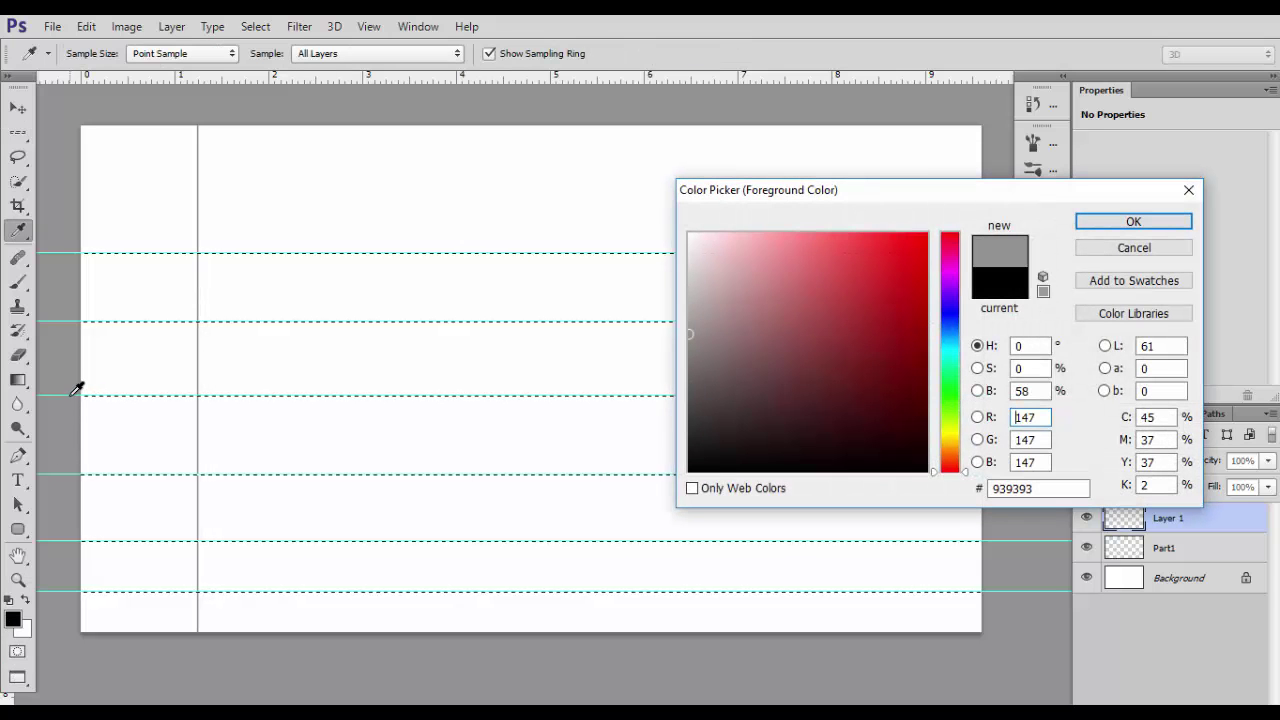
left_click(72, 394)
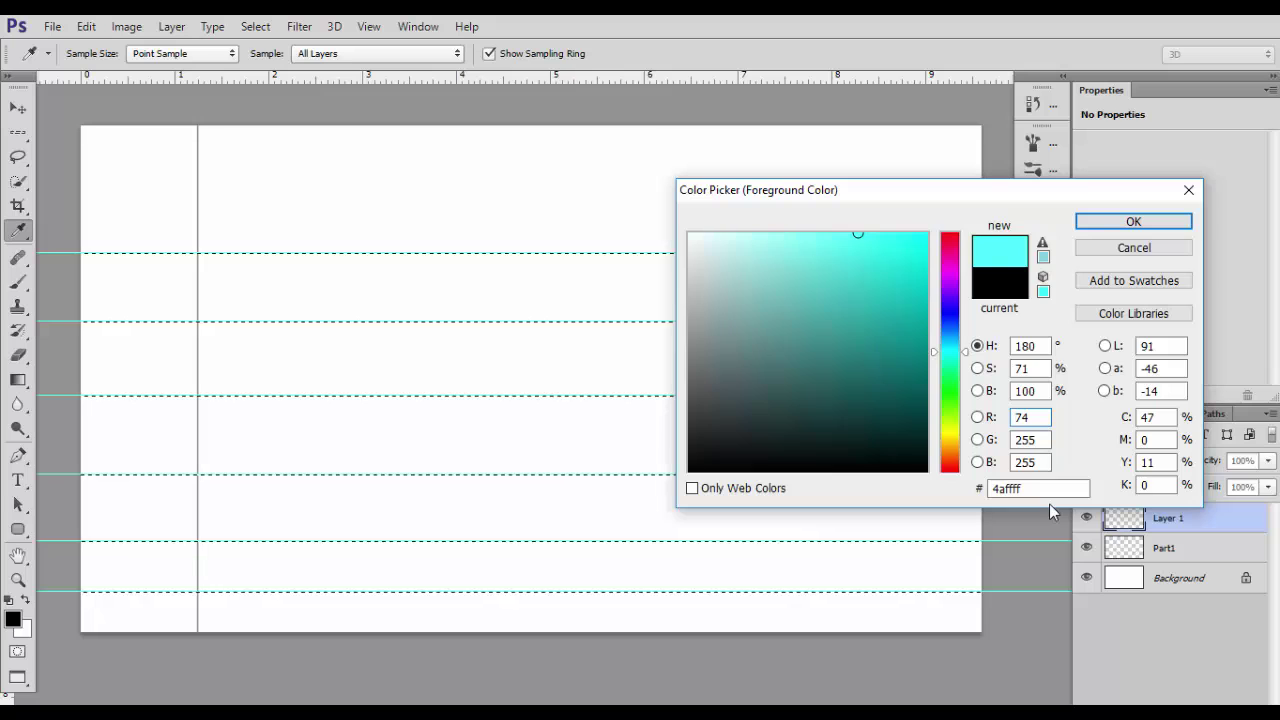
left_click(907, 320)
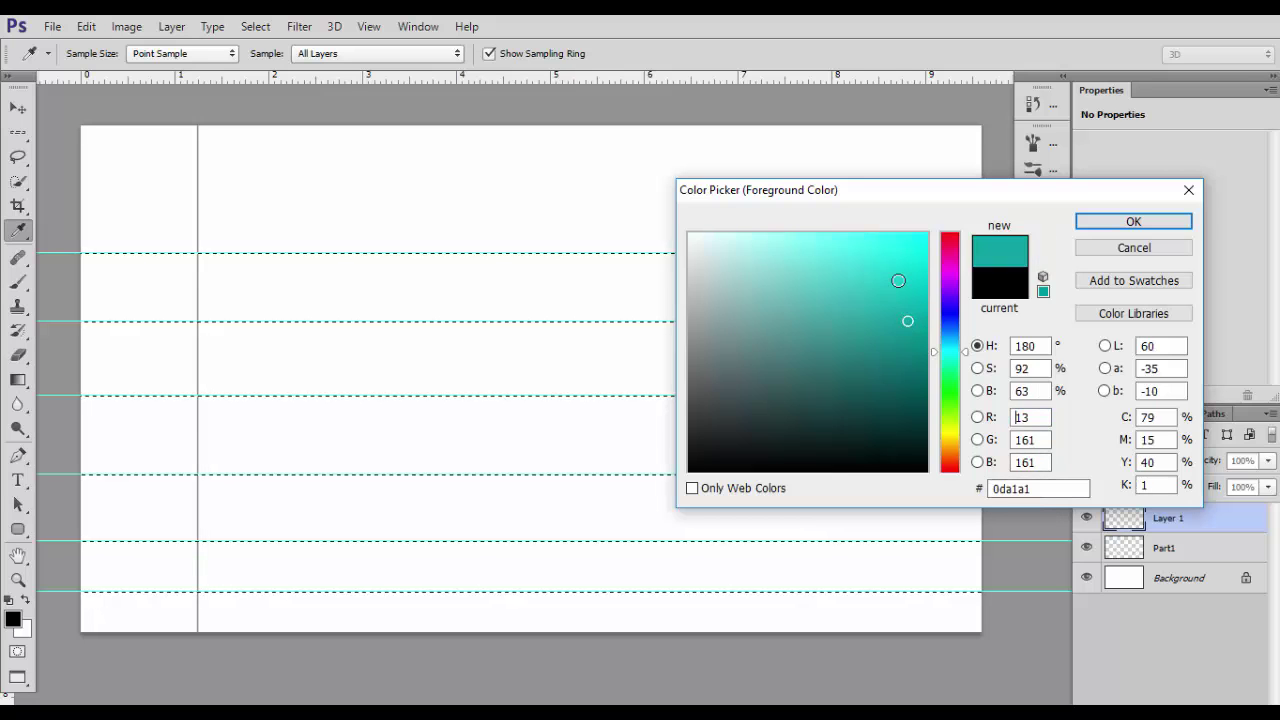
left_click(900, 280)
left_click(887, 266)
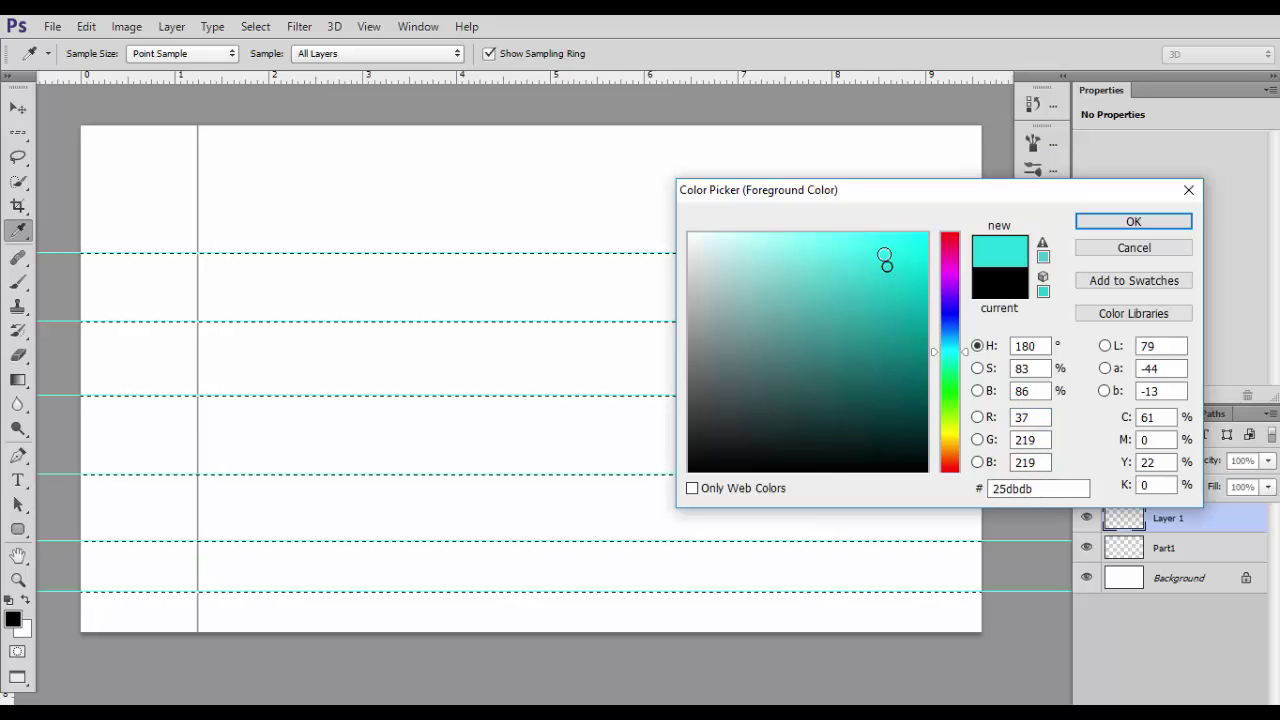
key("Return")
- Fill the six selected rows on Layer 1 with the turquoise foreground colour and deselect
key("m")
key("alt+BackSpace")
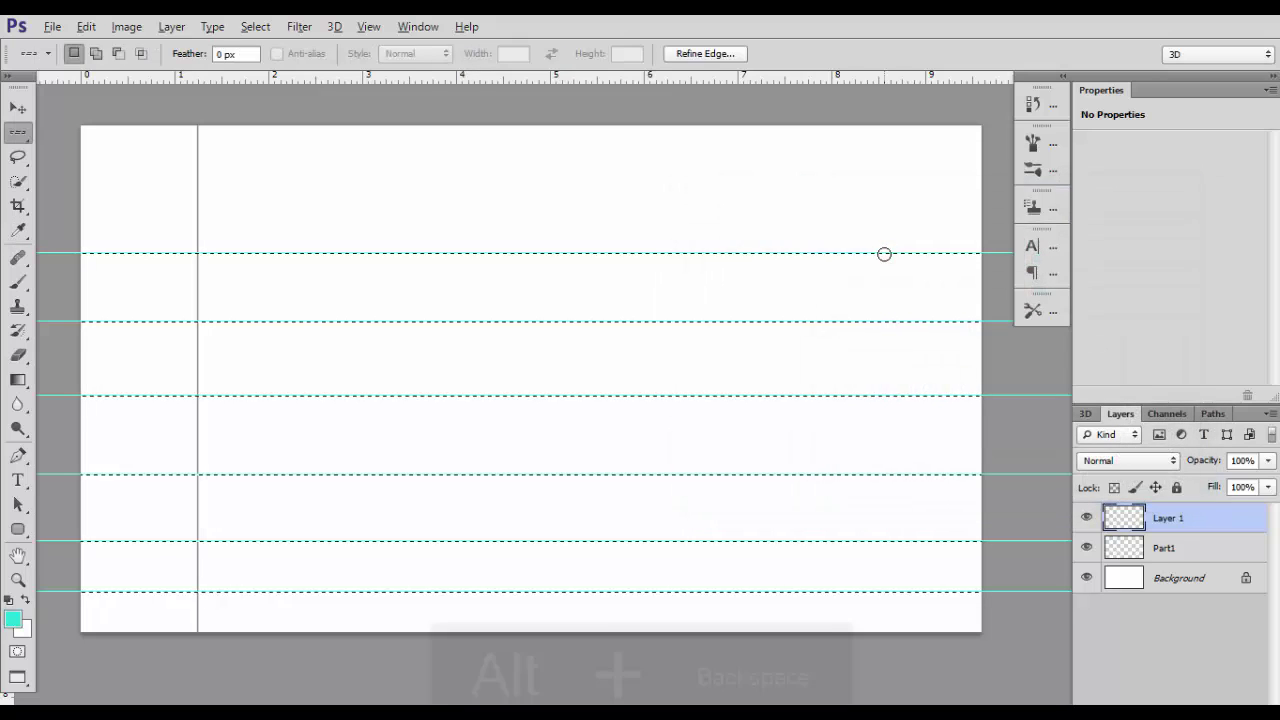
key("ctrl+d")
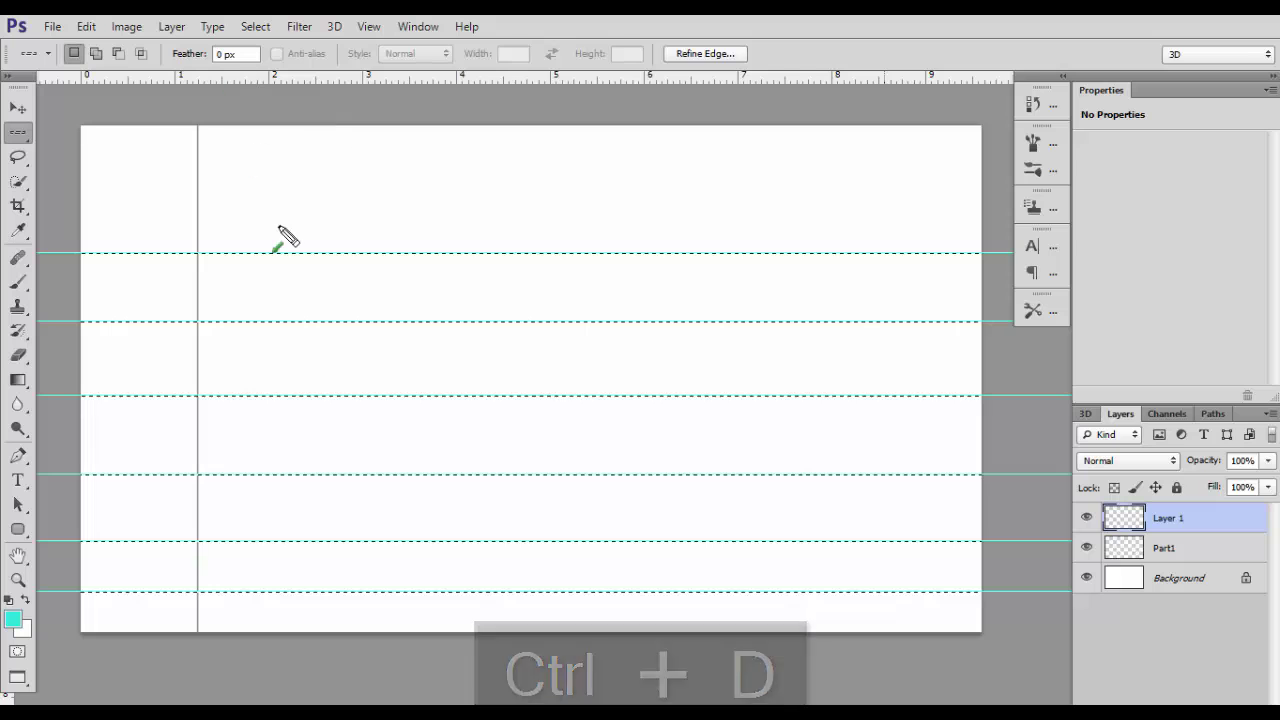
left_click(254, 33)
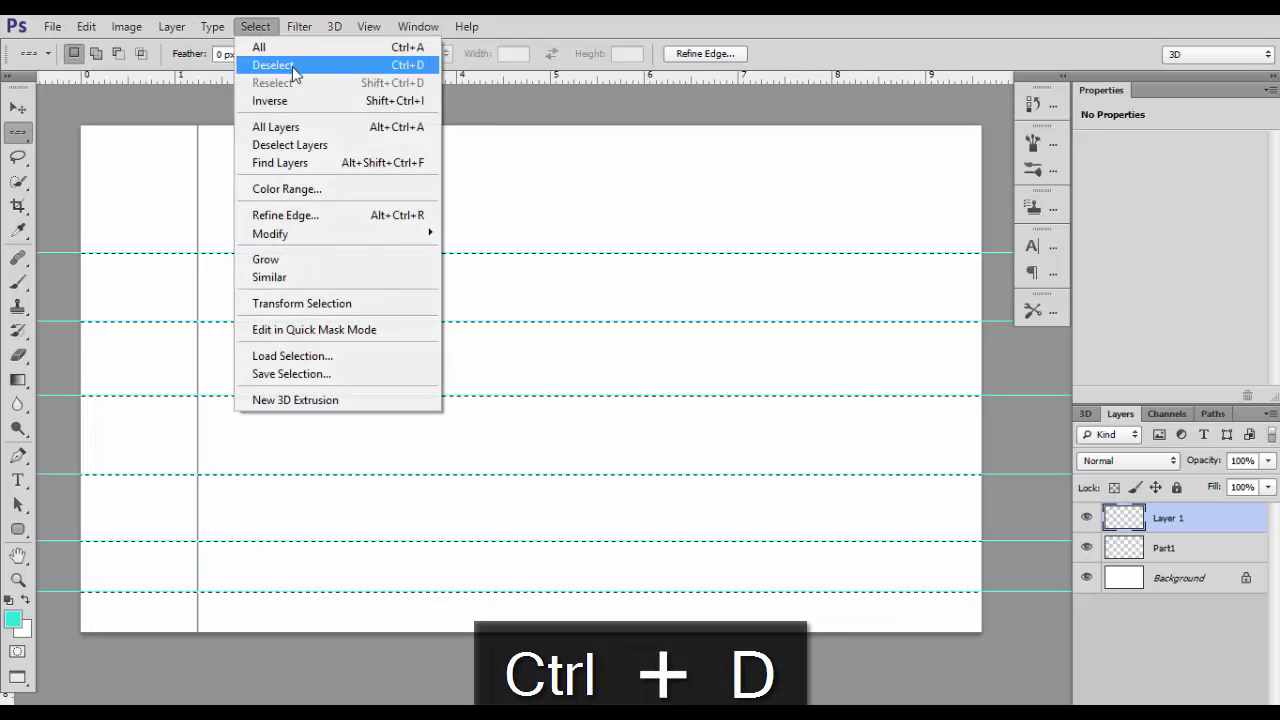
left_click(272, 63)
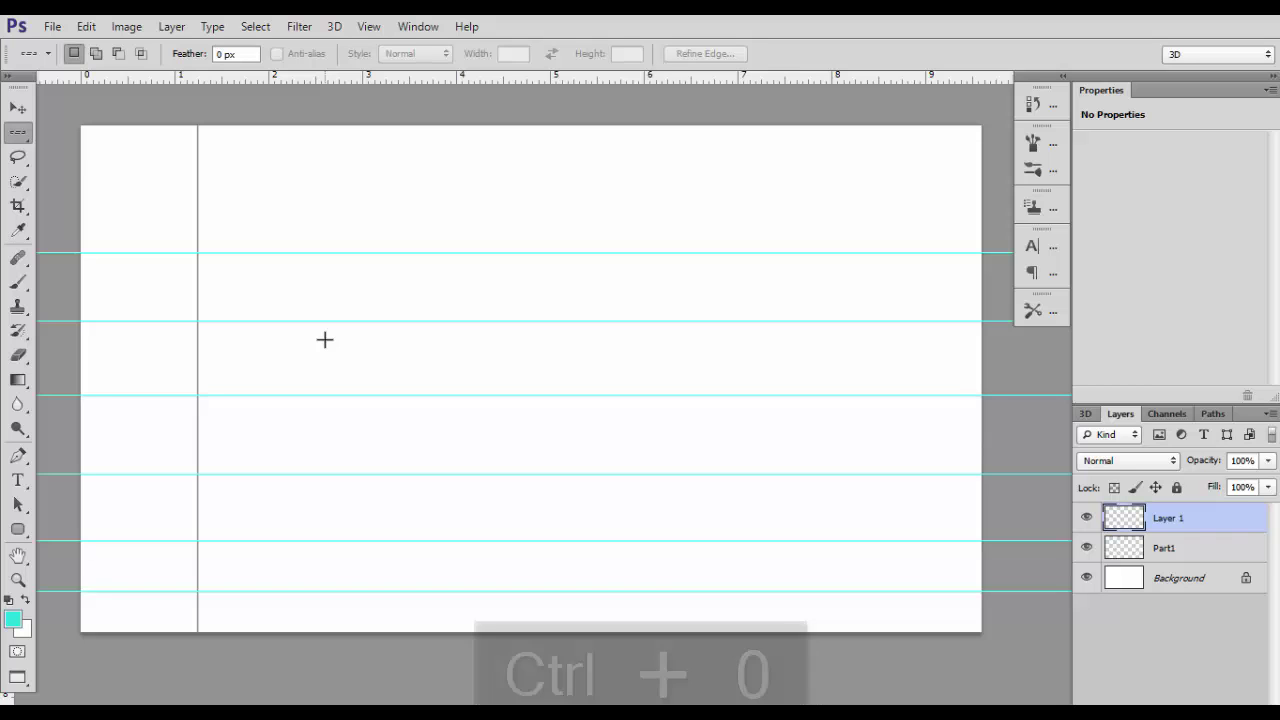
- Convert the locked Background into a regular layer with the default settings and hide the guides
key("ctrl+0")
key("ctrl+minus")
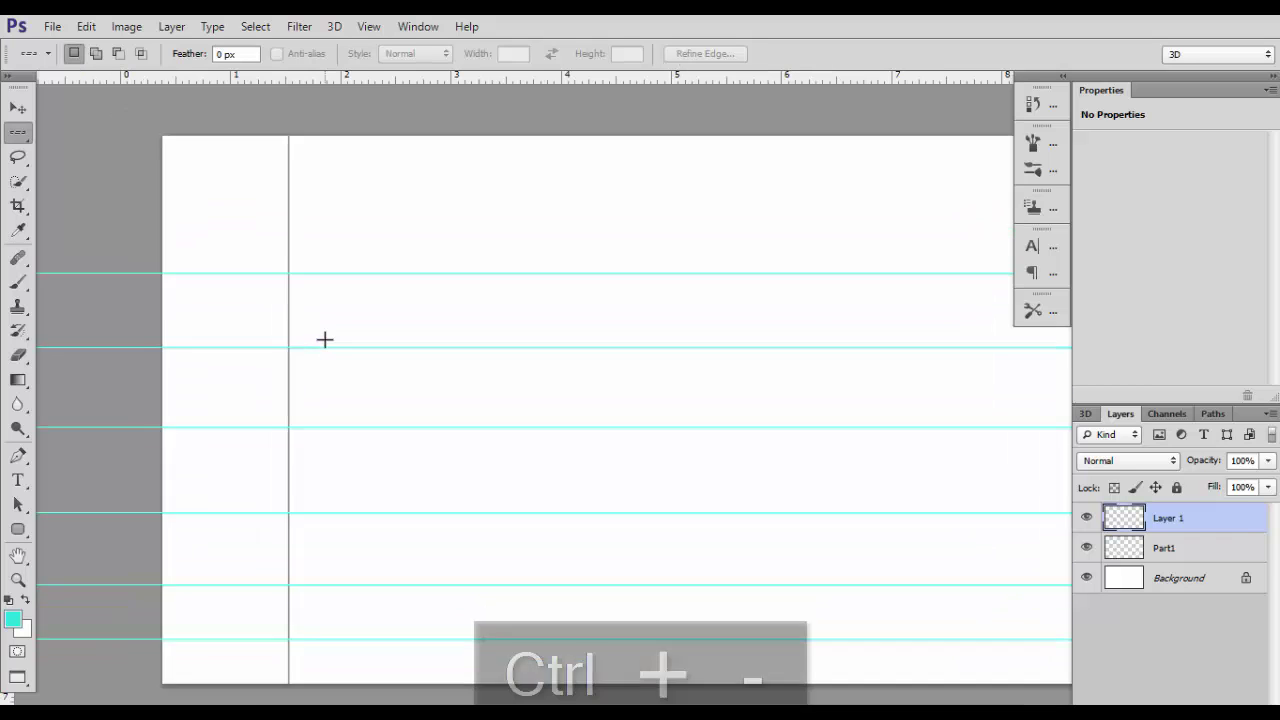
key("h")
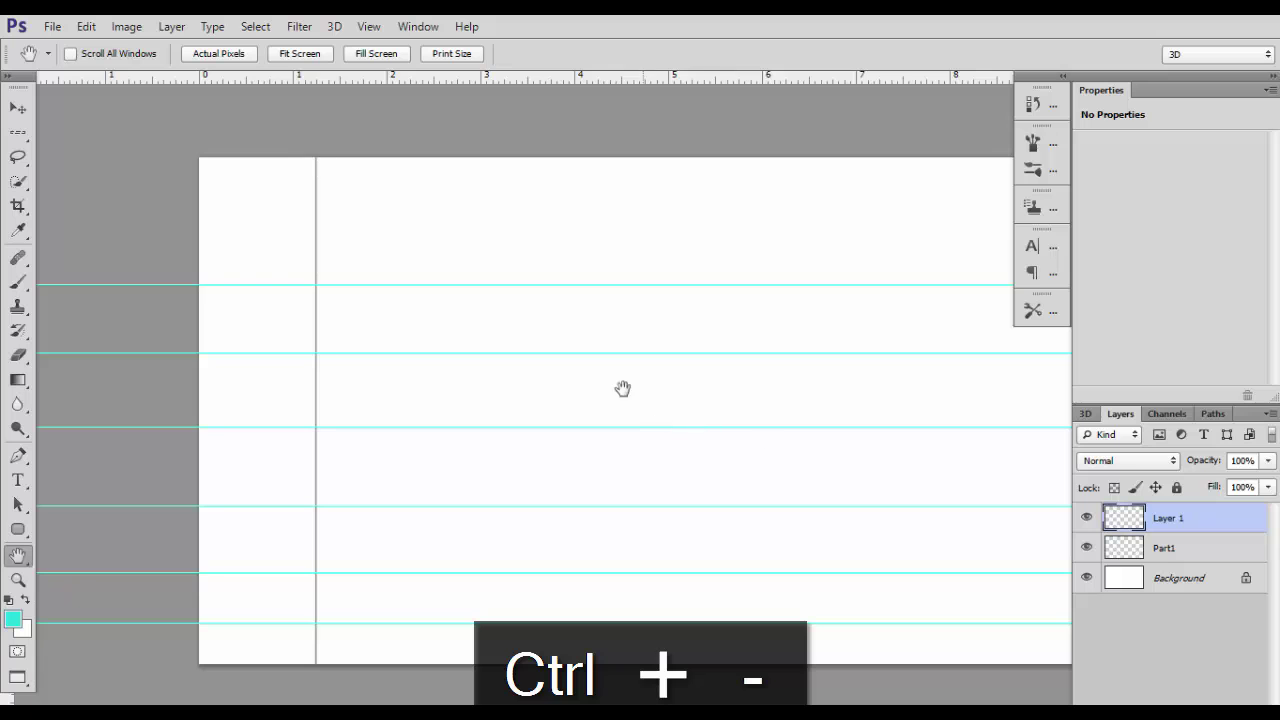
left_click_drag(637, 386, 515, 342)
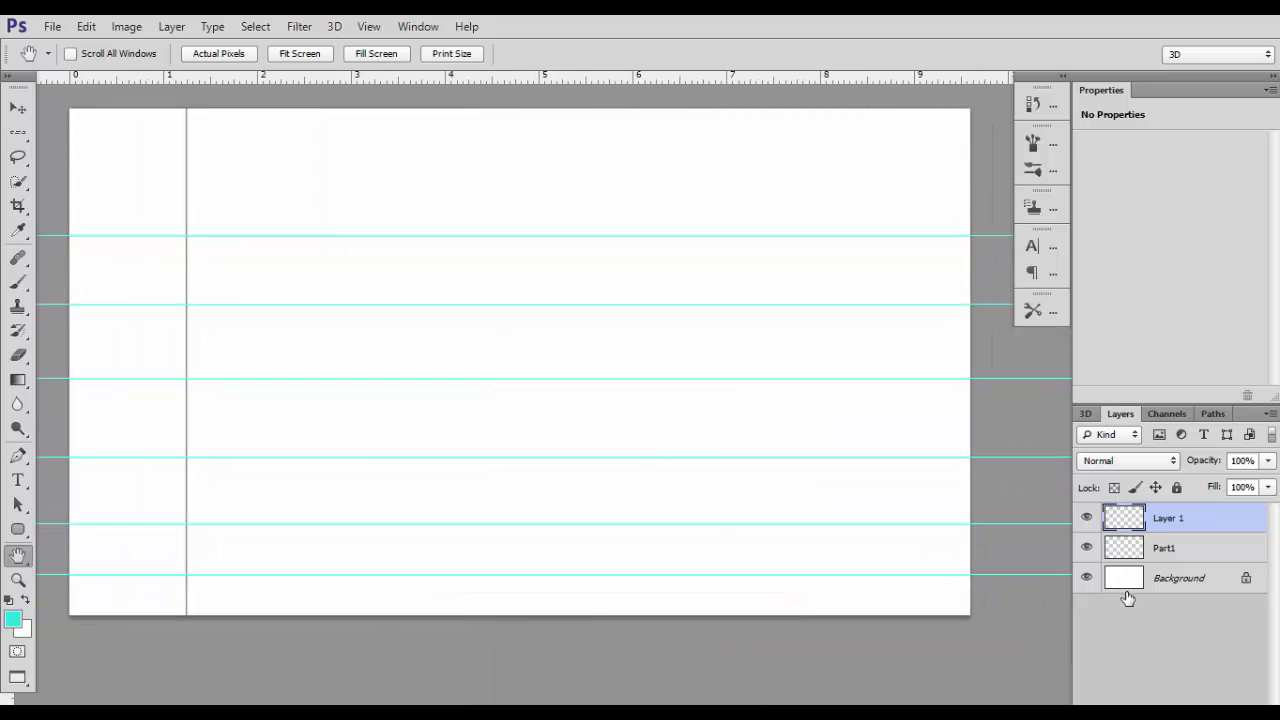
double_click(1126, 591)
key("Return")
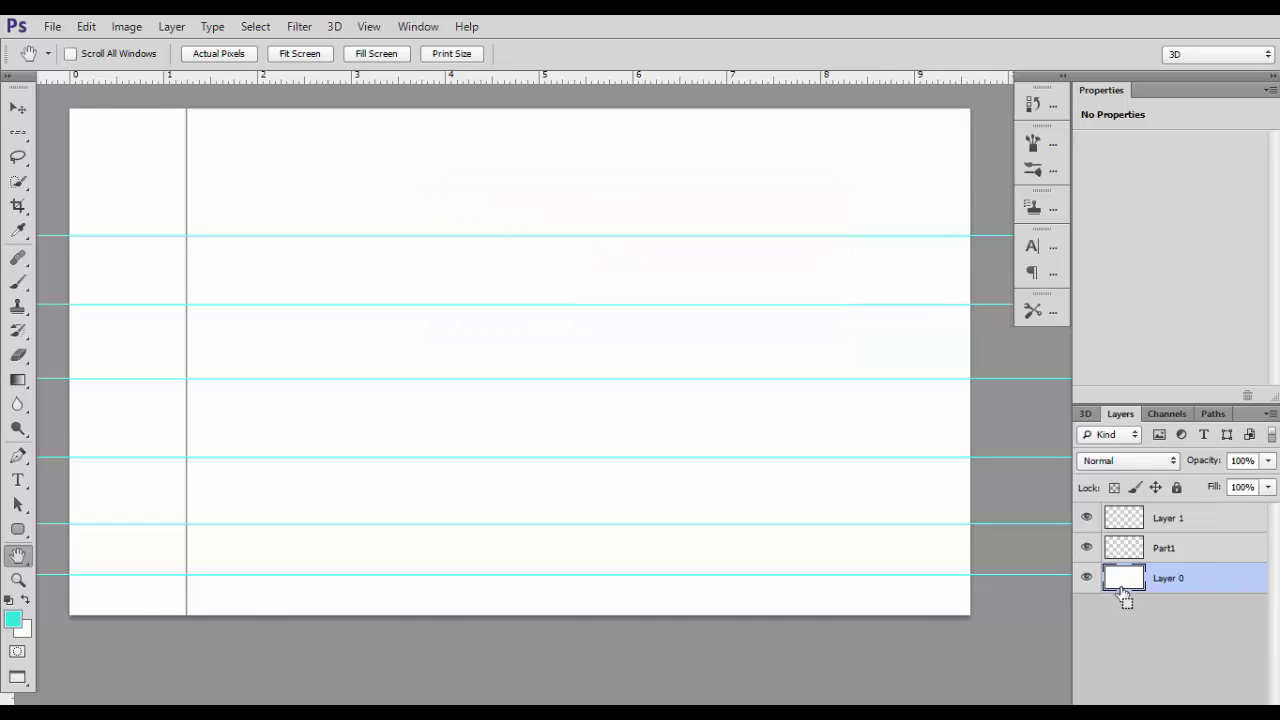
left_click(1126, 591, "ctrl")
key("ctrl+h")
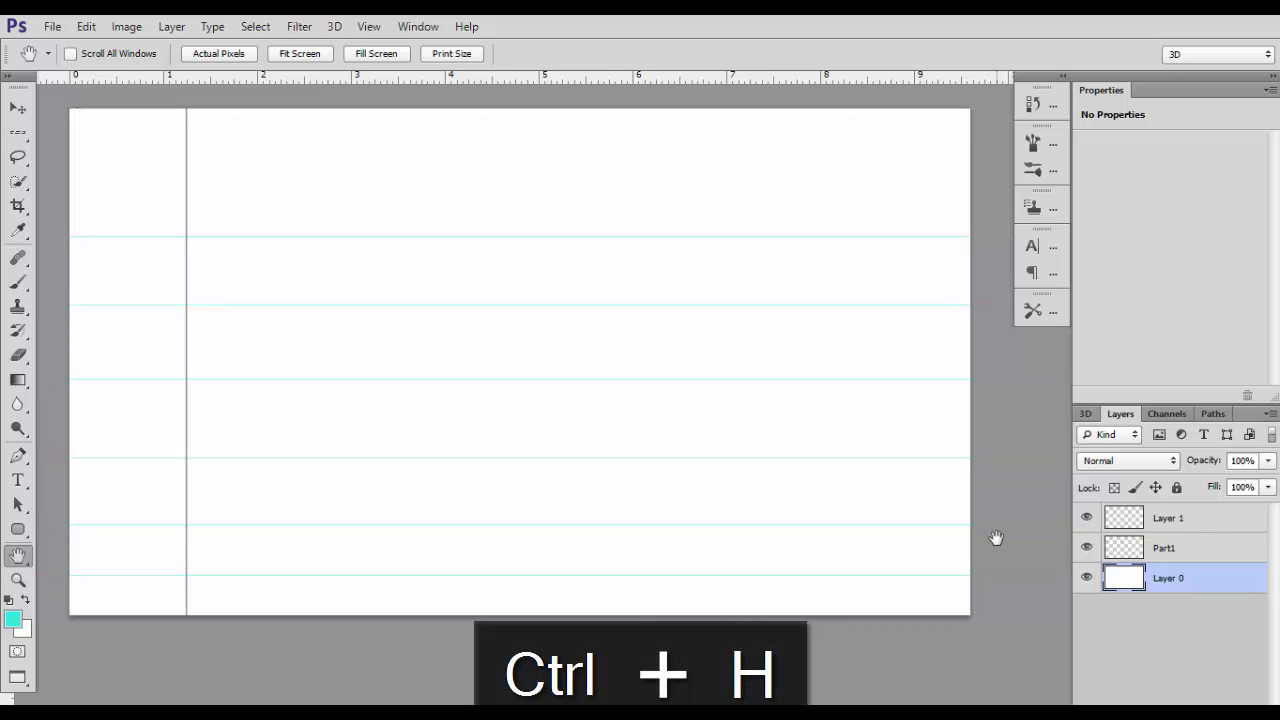
- Duplicate Layer 1, which holds the turquoise ruled lines, five times
left_click(1183, 553)
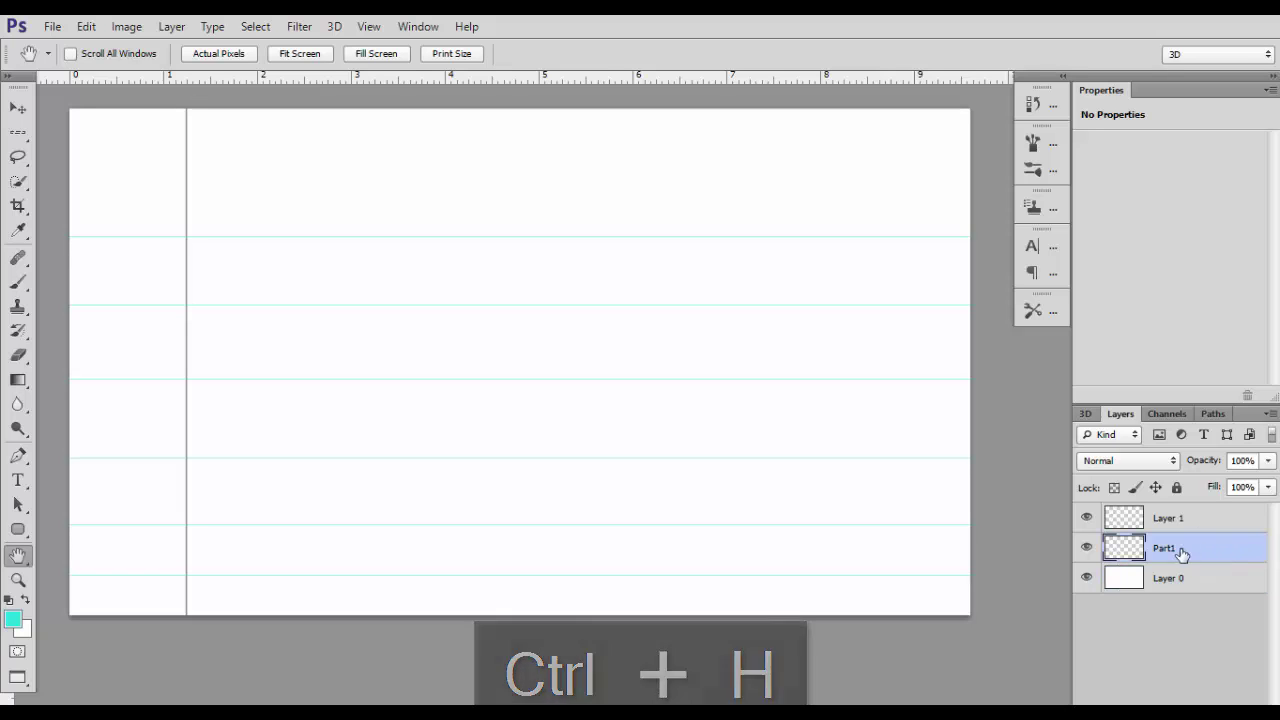
left_click(1130, 520)
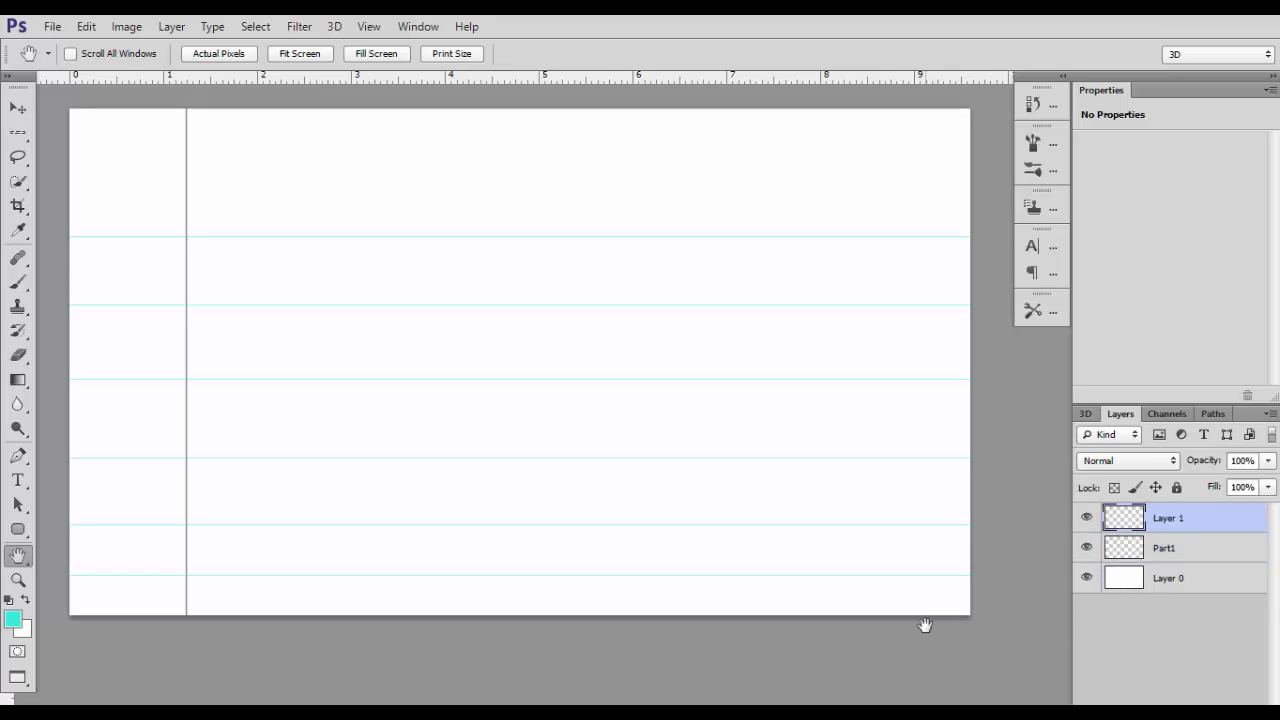
key("ctrl+j")
key("ctrl+j")
key("ctrl+j")
key("ctrl+j")
key("ctrl+j")
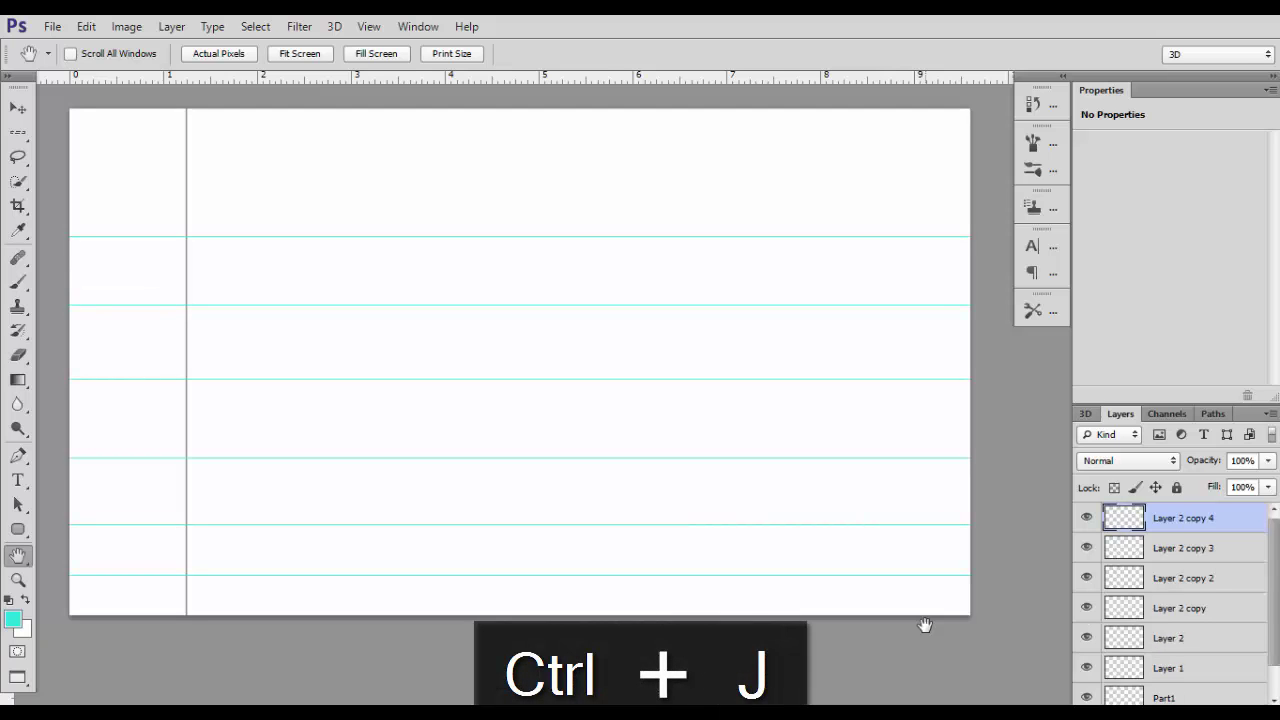
- Merge the five duplicated line layers down into Layer 1
key("ctrl+e")
key("ctrl+e")
key("ctrl+e")
key("ctrl+e")
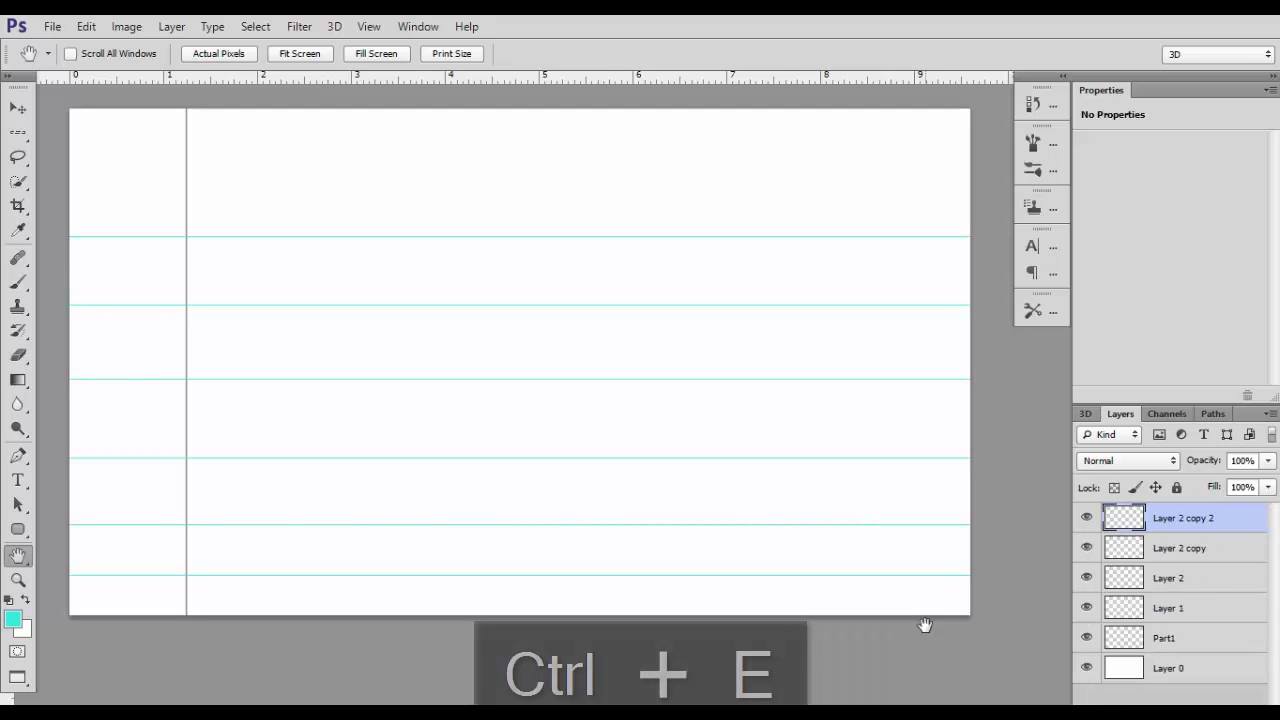
key("ctrl+e")
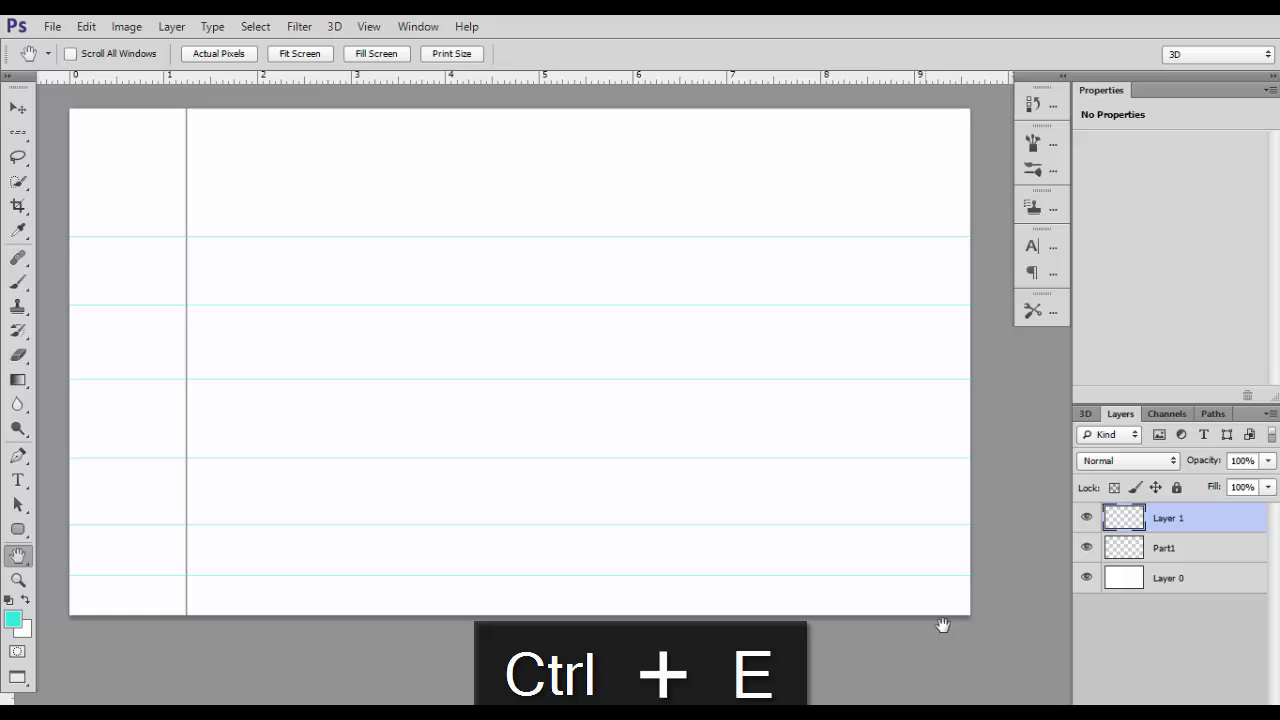
- Add a Stroke effect to Layer 1 and sample the turquoise foreground colour as its stroke colour
left_click(1128, 712)
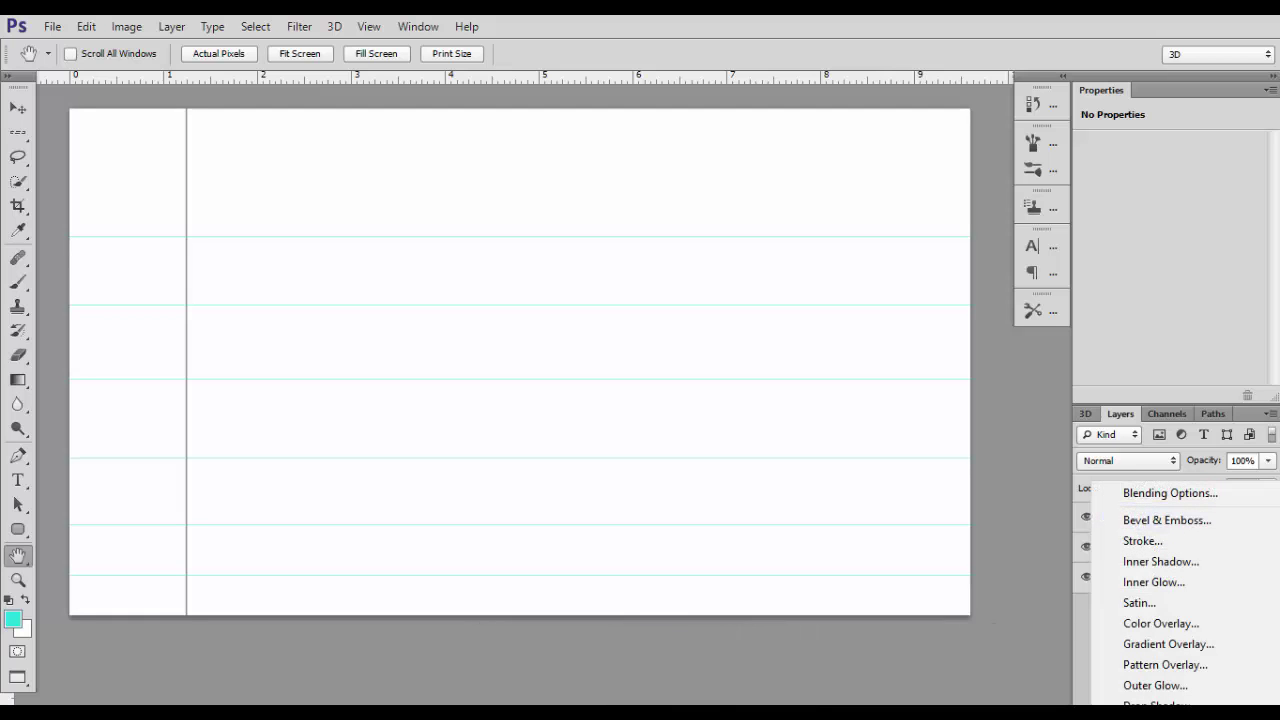
left_click(1143, 541)
left_click(848, 265)
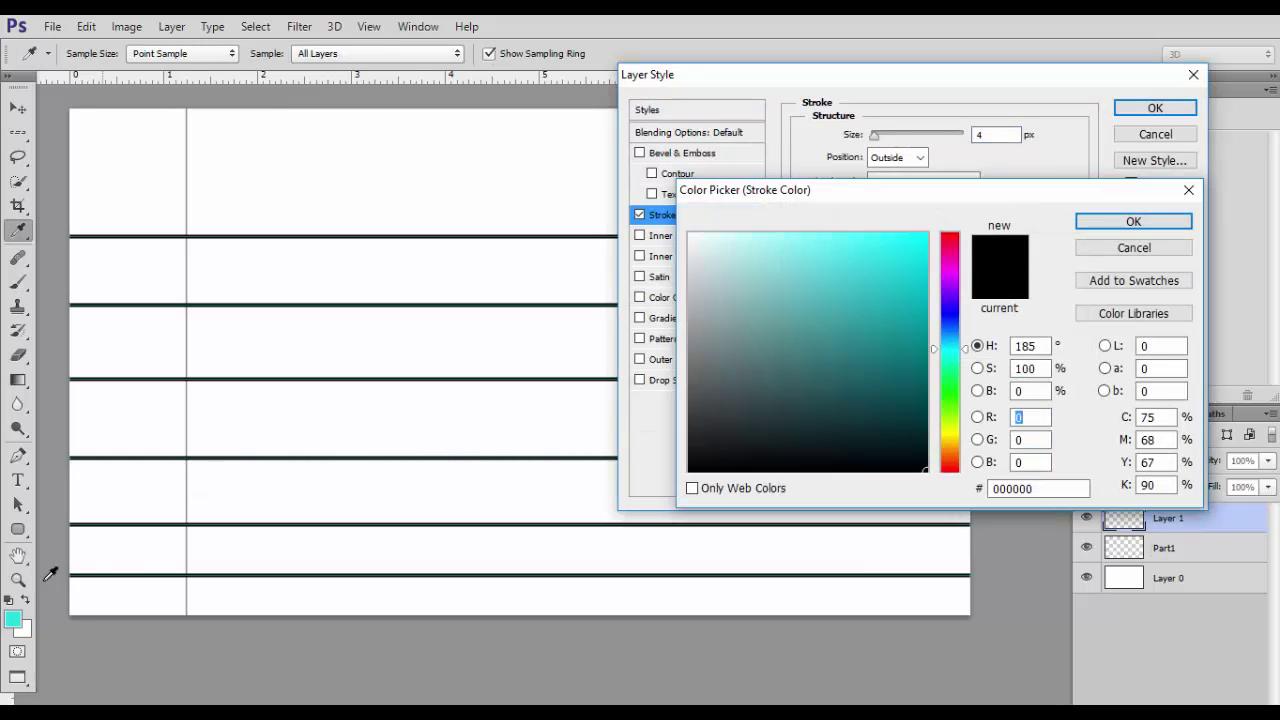
left_click(14, 617)
left_click(1136, 220)
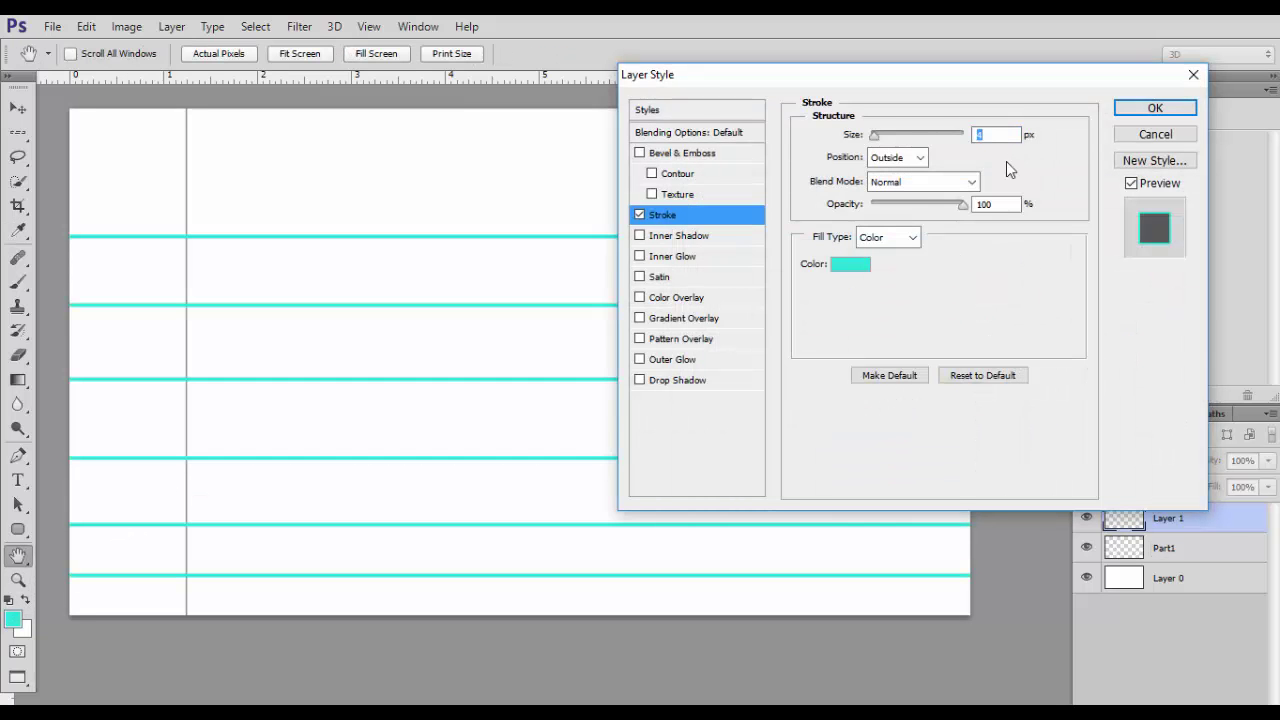
- Try a smaller size for the Layer 1 stroke and settle on 2 px
type("1")
key("BackSpace")
type("2")
key("BackSpace")
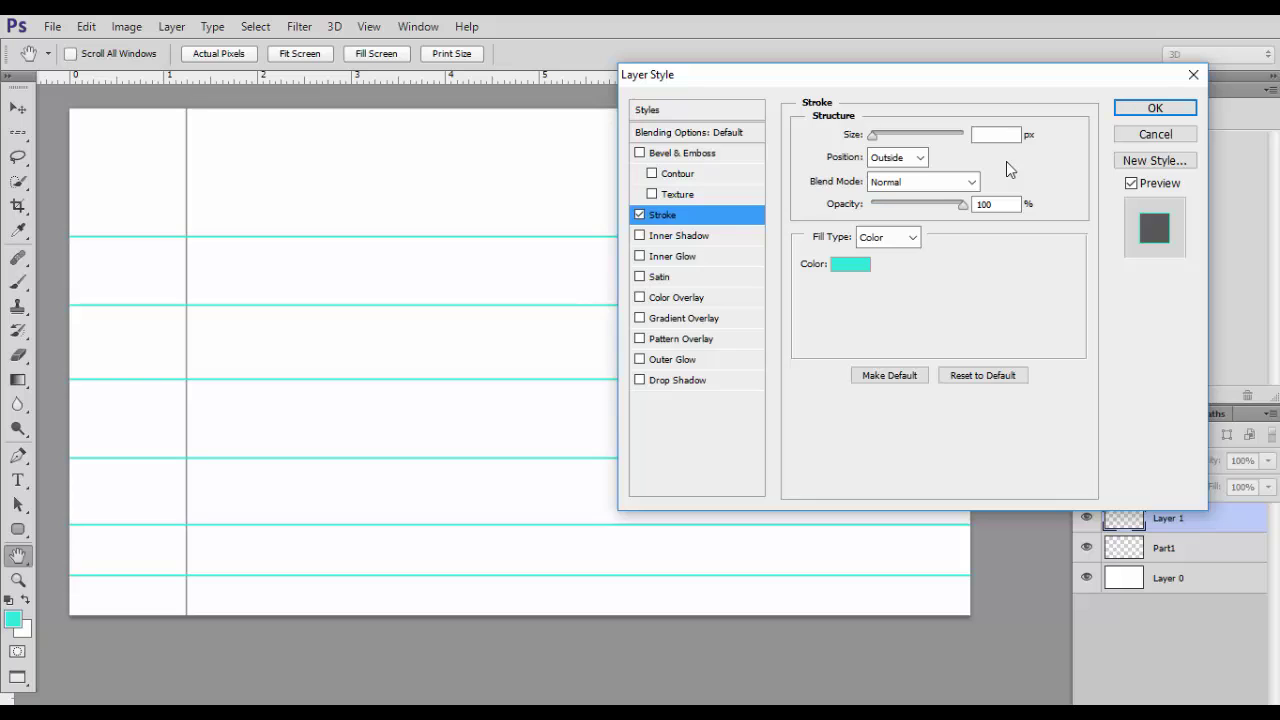
type("1.")
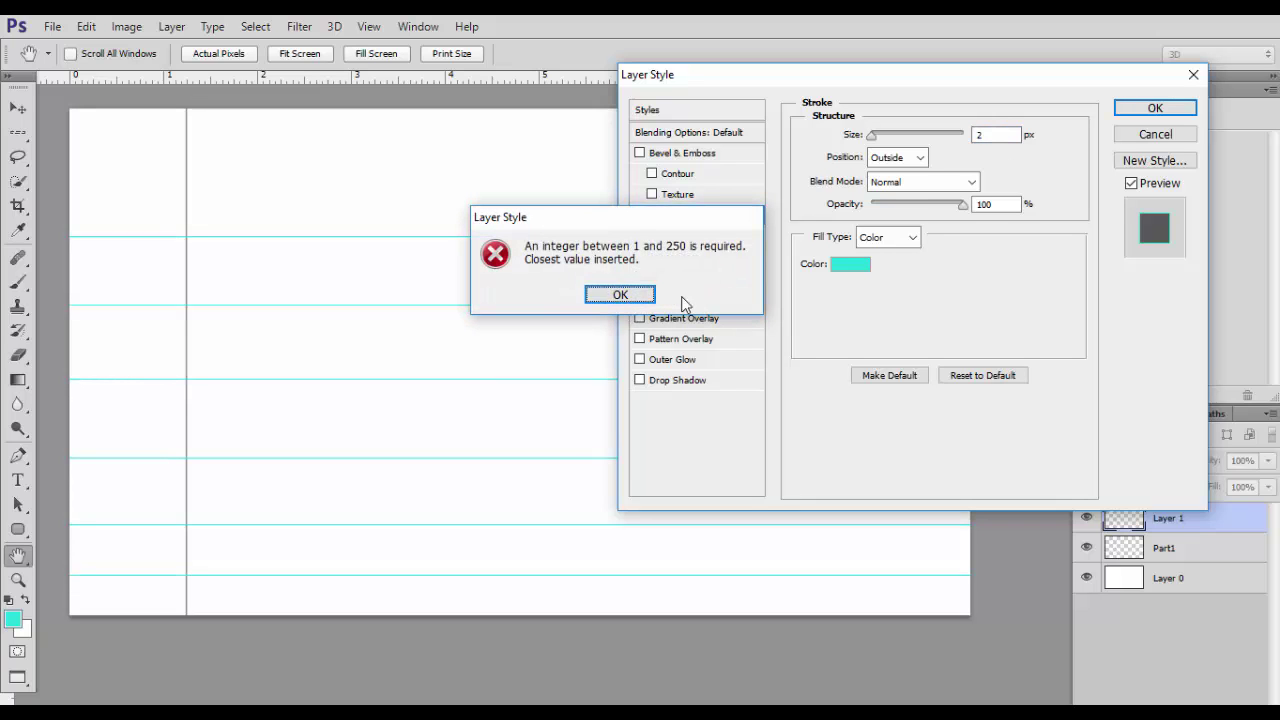
left_click(612, 294)
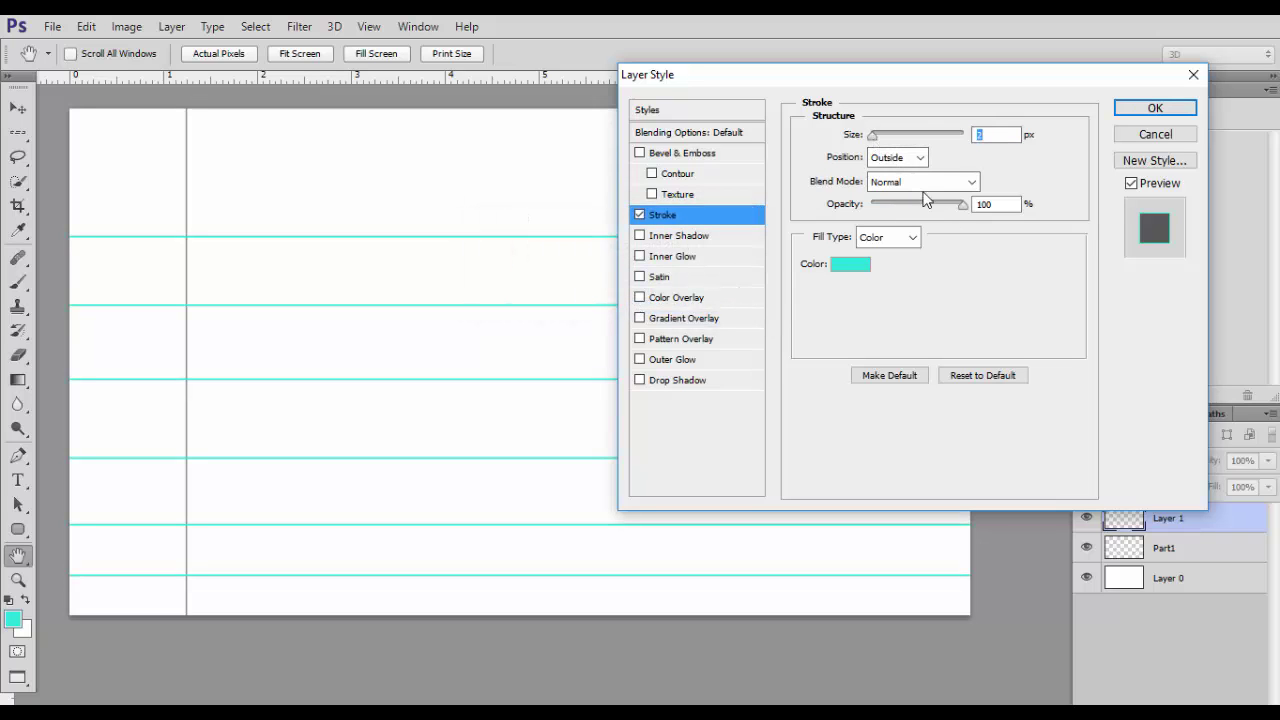
- Try the Inside position for the stroke, set it back to Outside and lower the stroke opacity to 65%
left_click(908, 158)
left_click(895, 178)
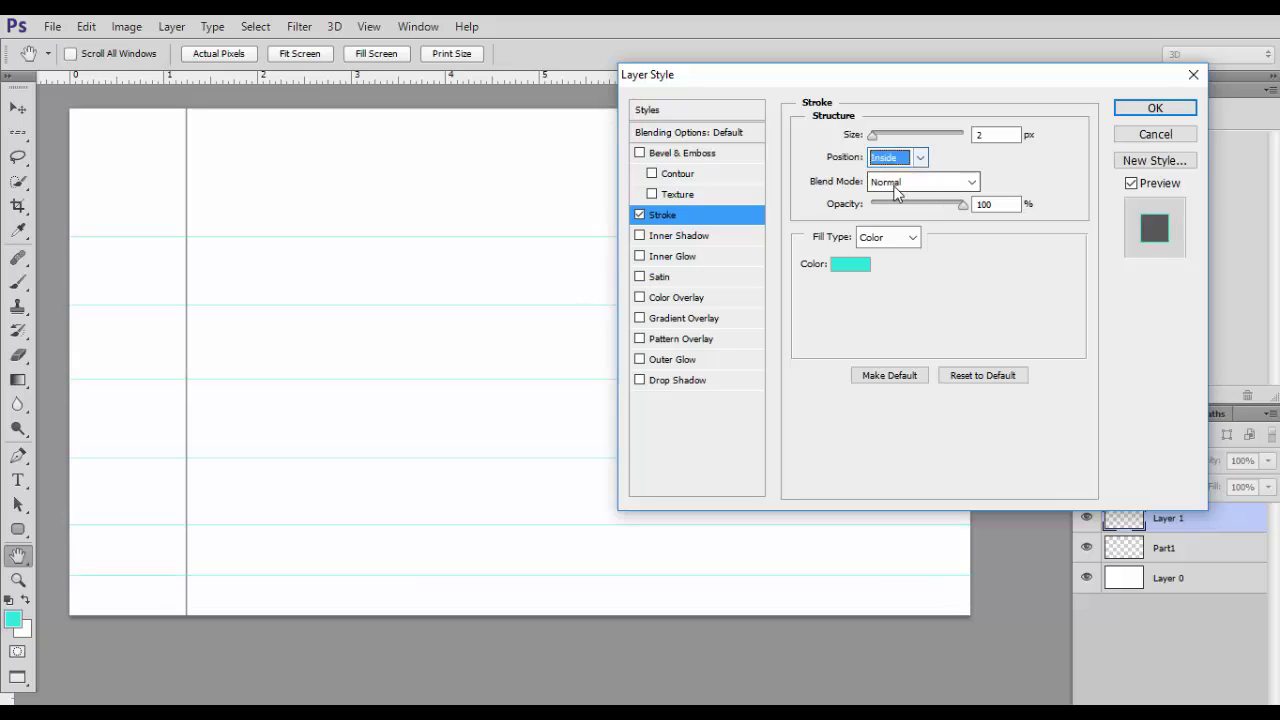
mouse_move(962, 204)
left_mouse_down()
mouse_move(843, 224)
mouse_move(921, 223)
left_mouse_up()
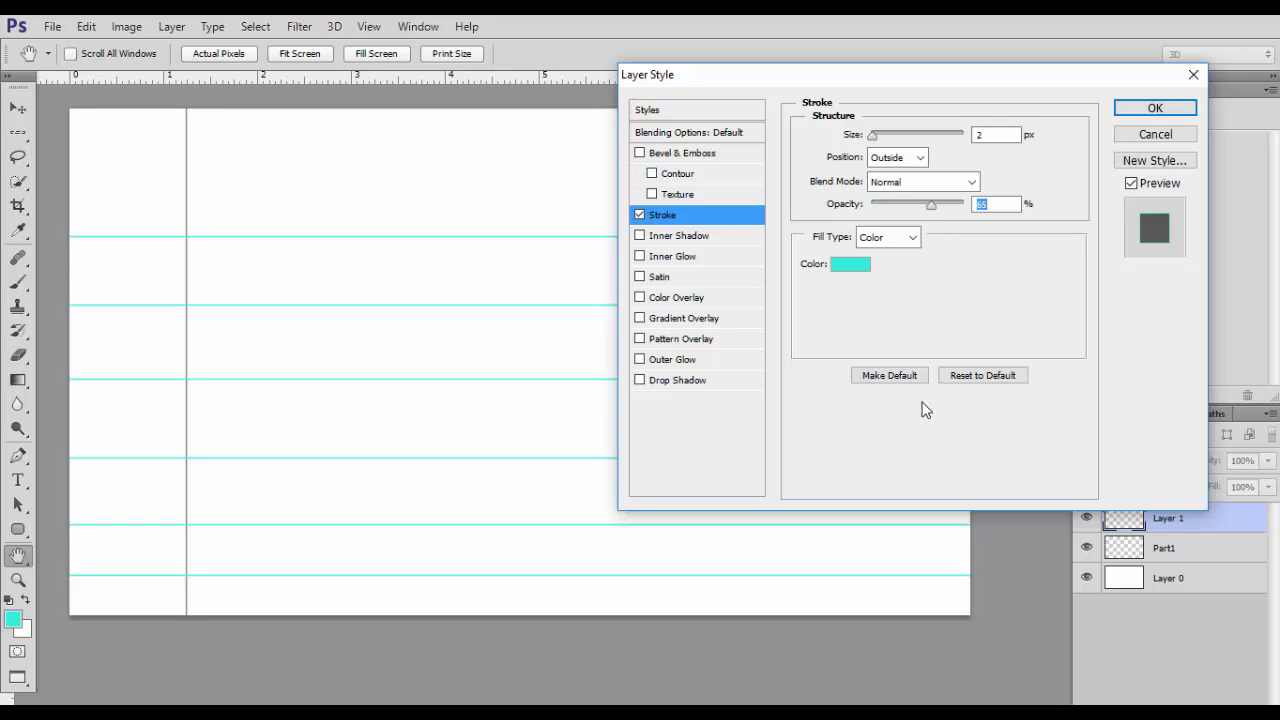
- Apply the stroke settings to Layer 1, collapse its effects list and preview the page in full-screen mode
key("Return")
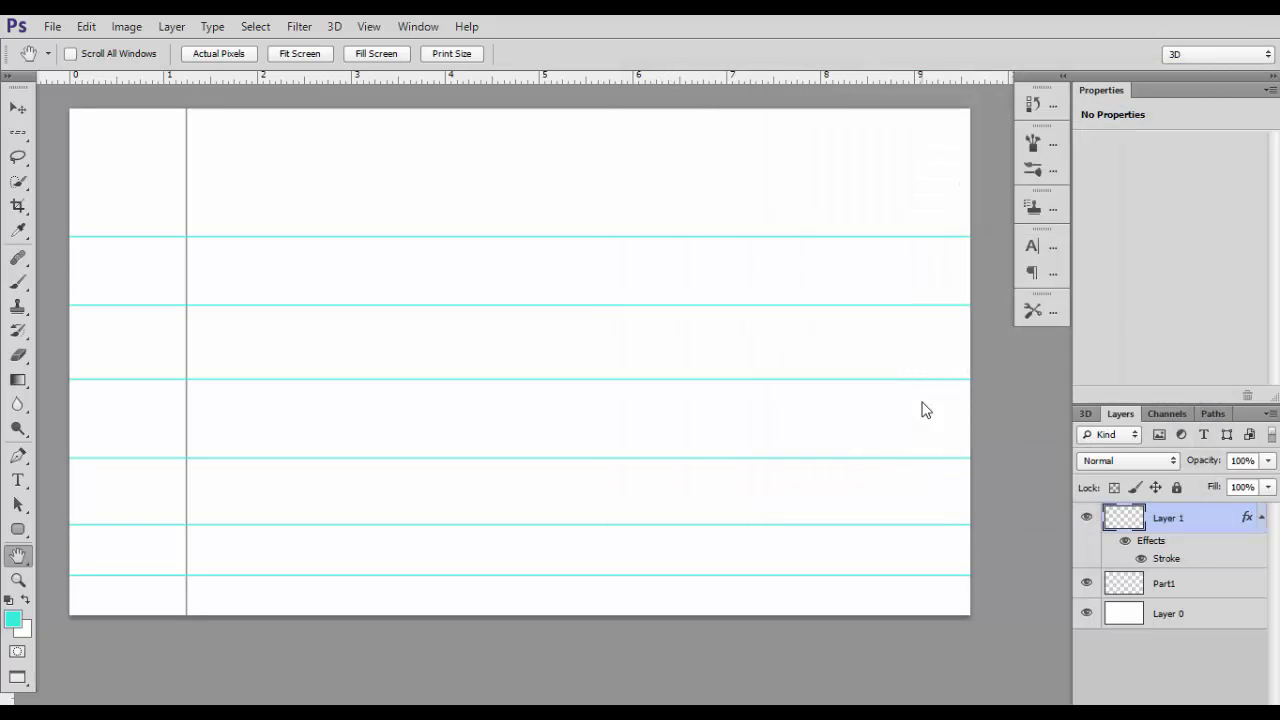
left_click(1261, 517)
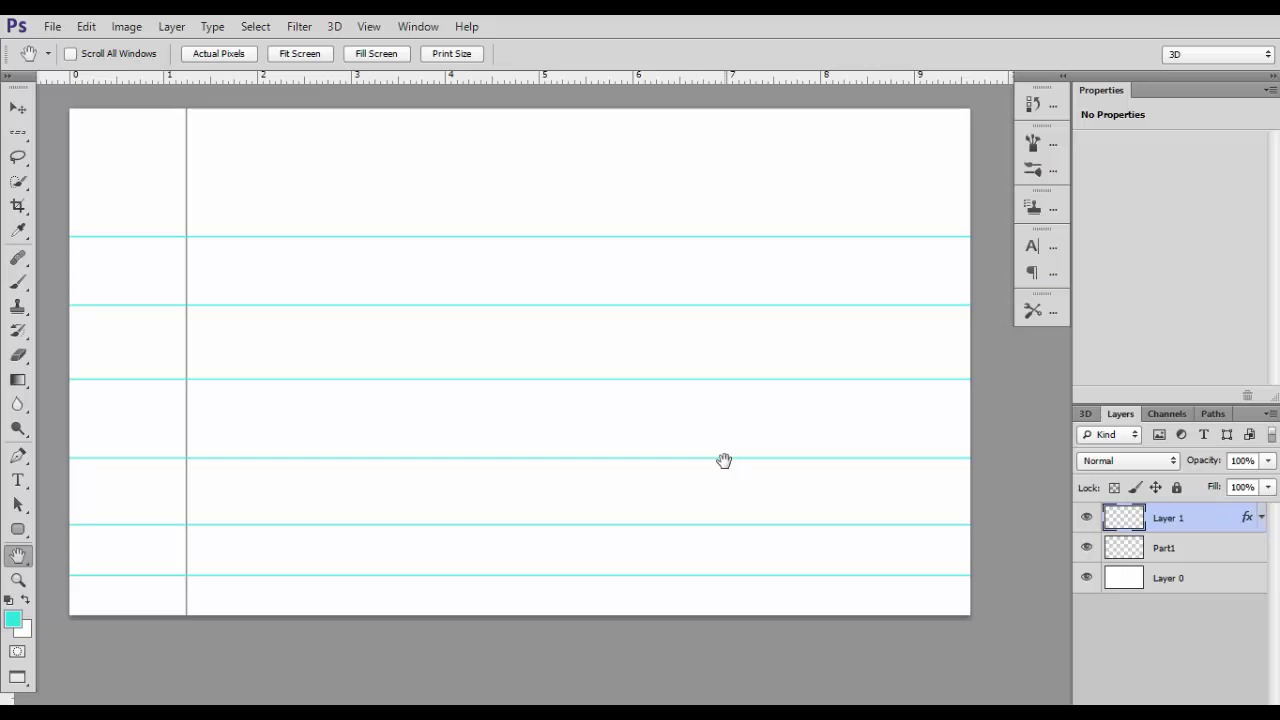
key("f")
key("f")
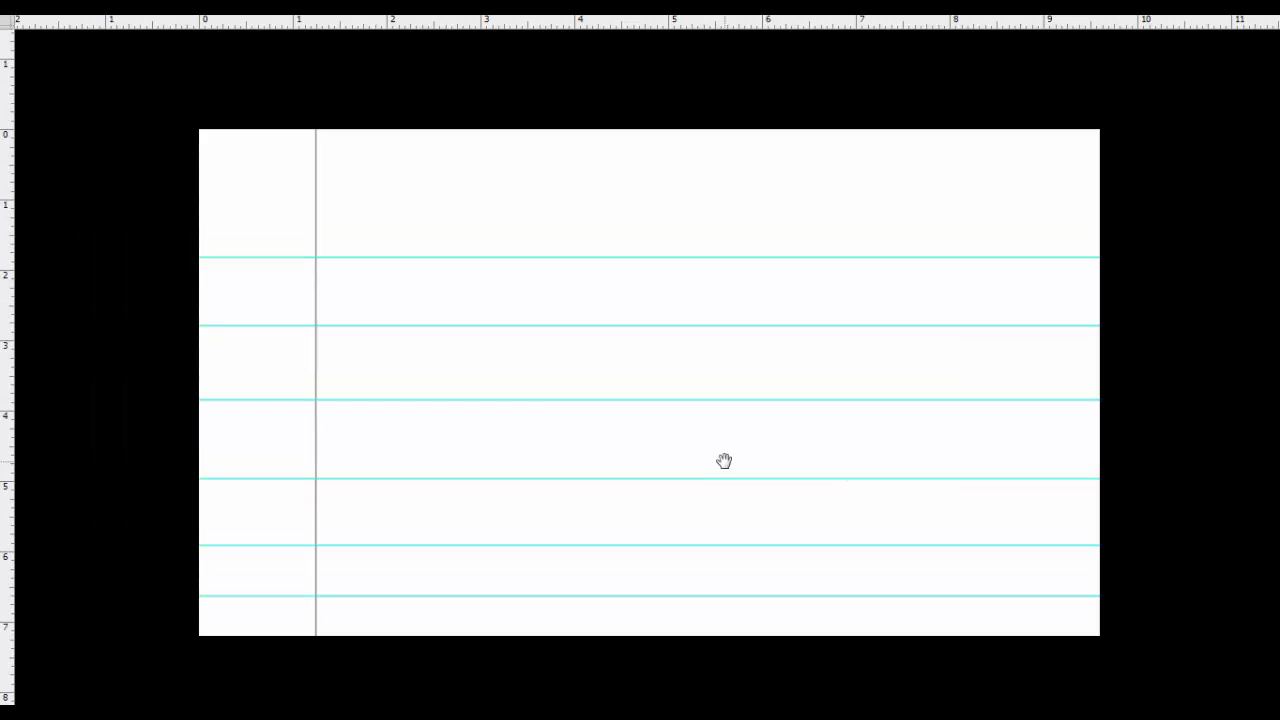
key("f")
- Start a text line above Layer 1, beside the left margin line, with the Arial style set to Regular and the colour to black
key("t")
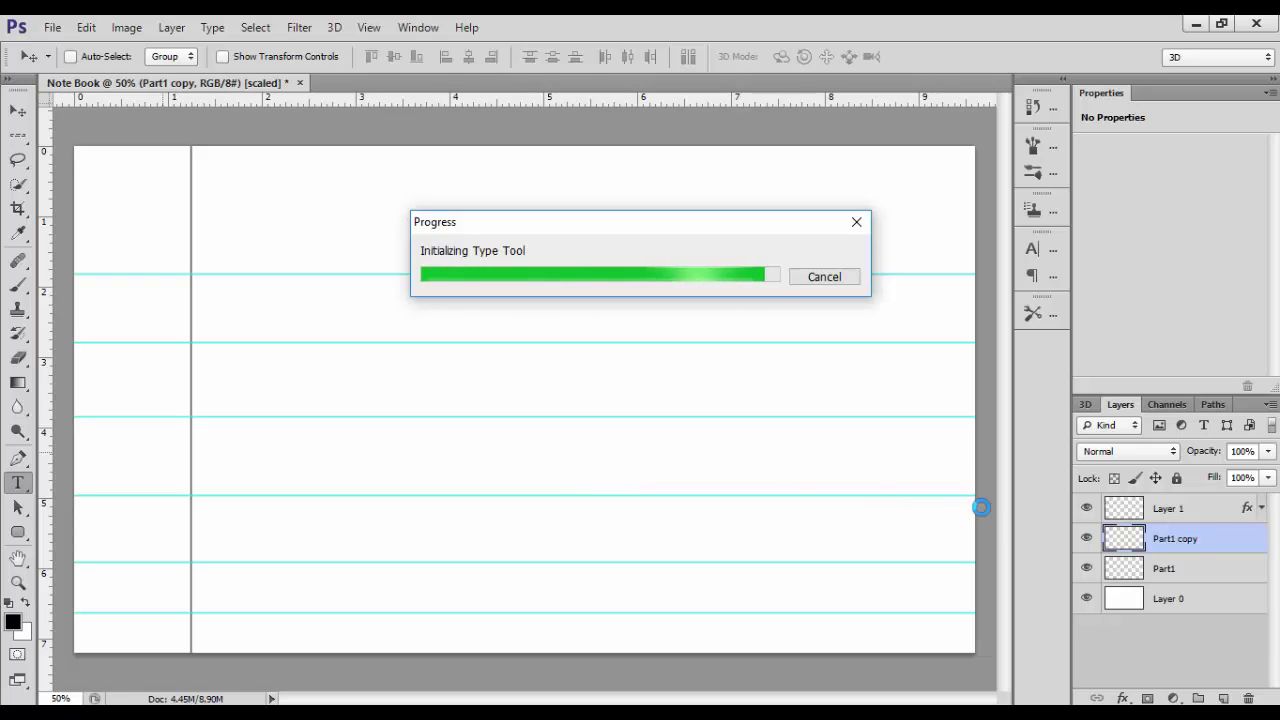
left_click(1170, 512)
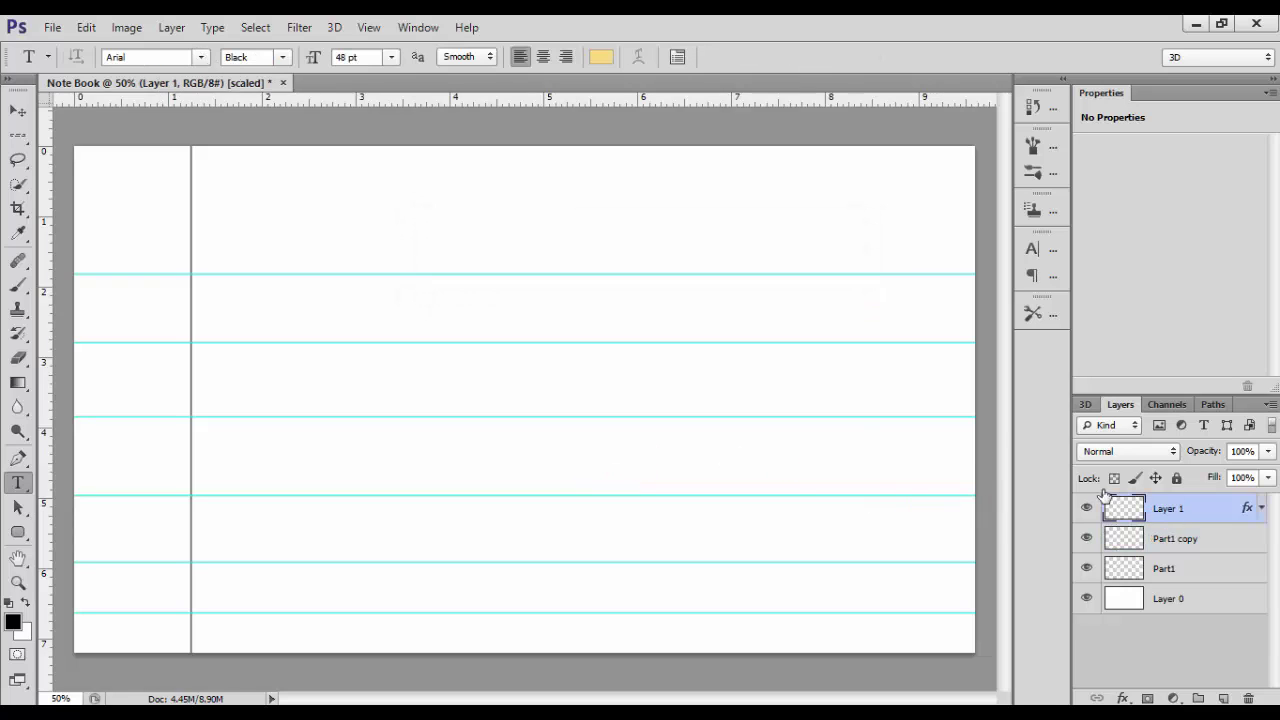
left_click(216, 320)
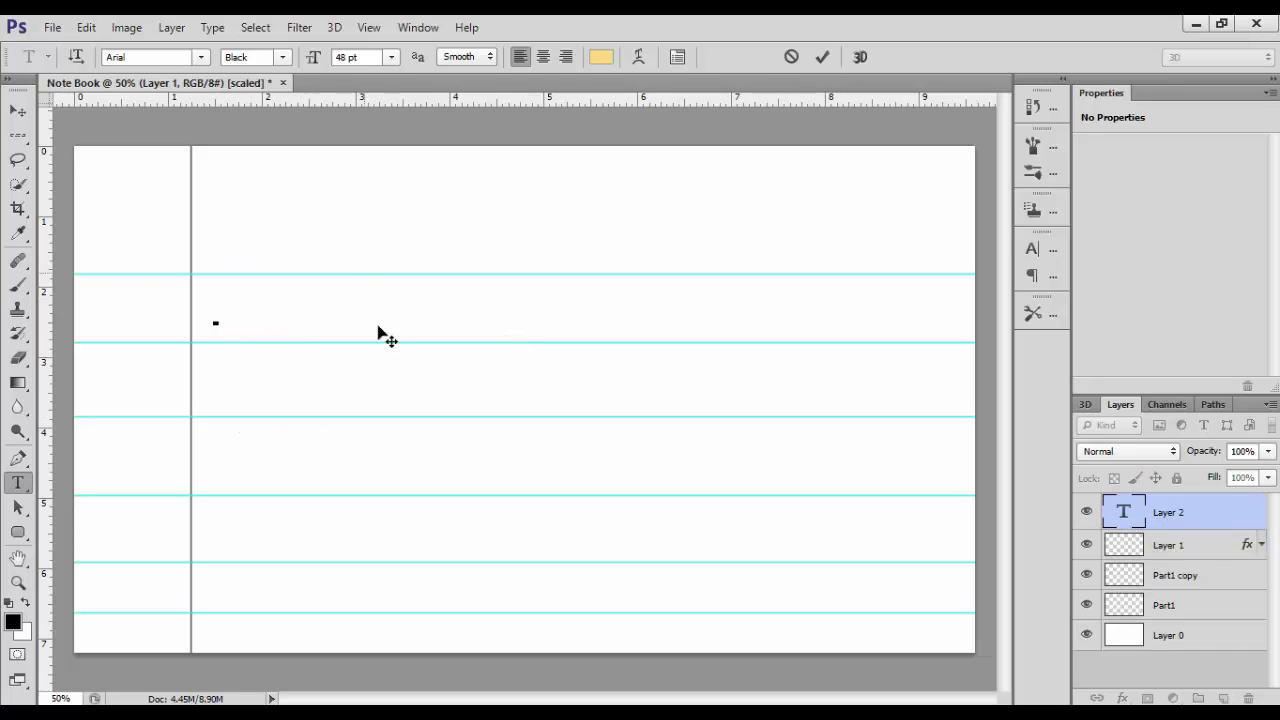
type("a")
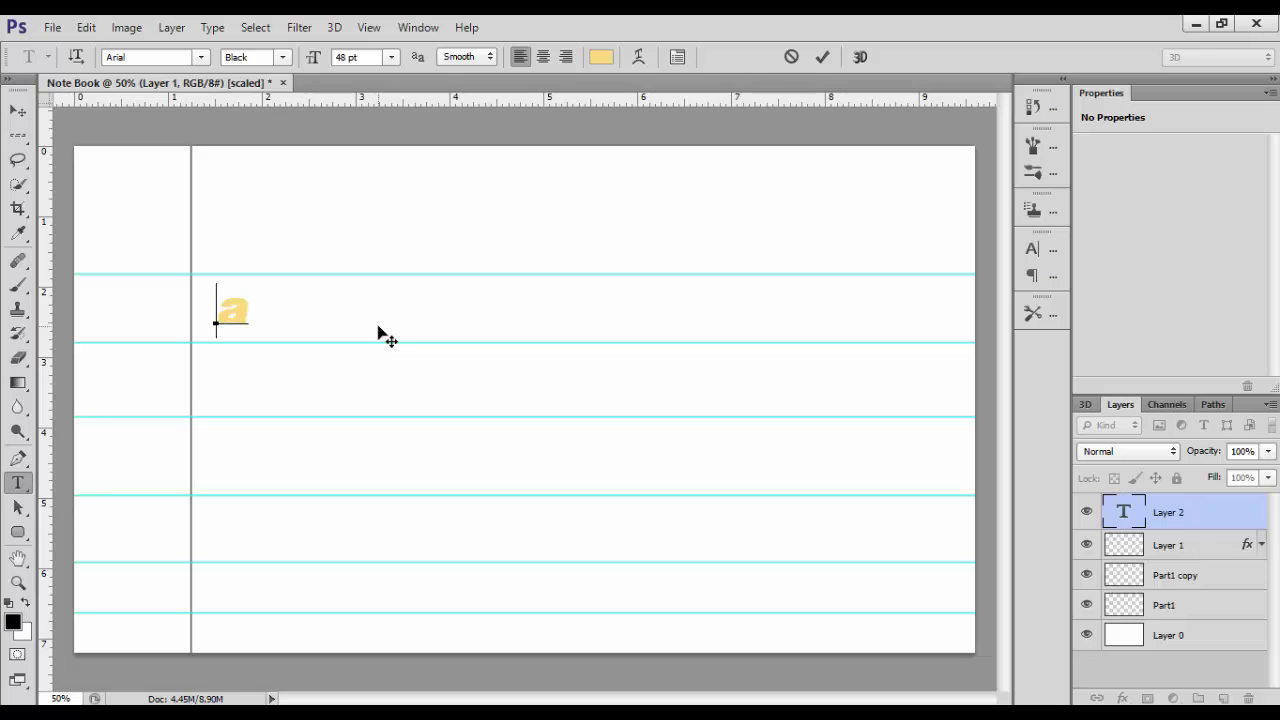
key("BackSpace")
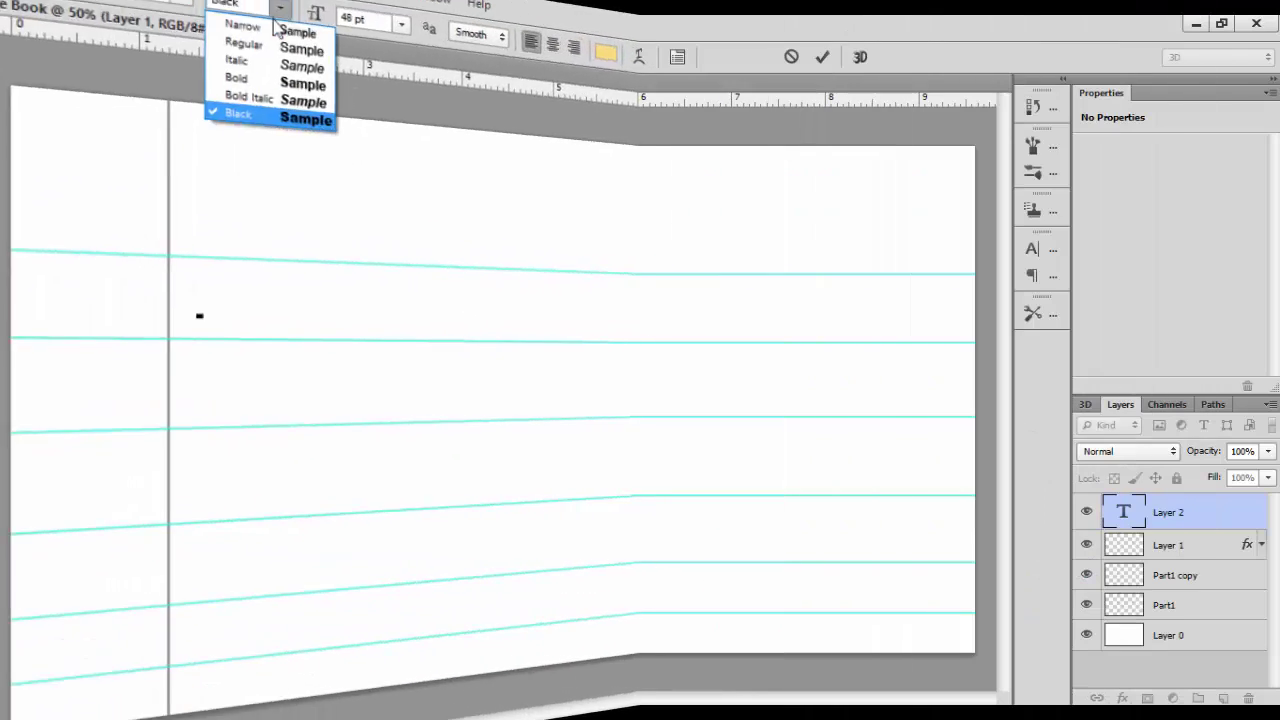
left_click(250, 88)
type("a")
key("BackSpace")
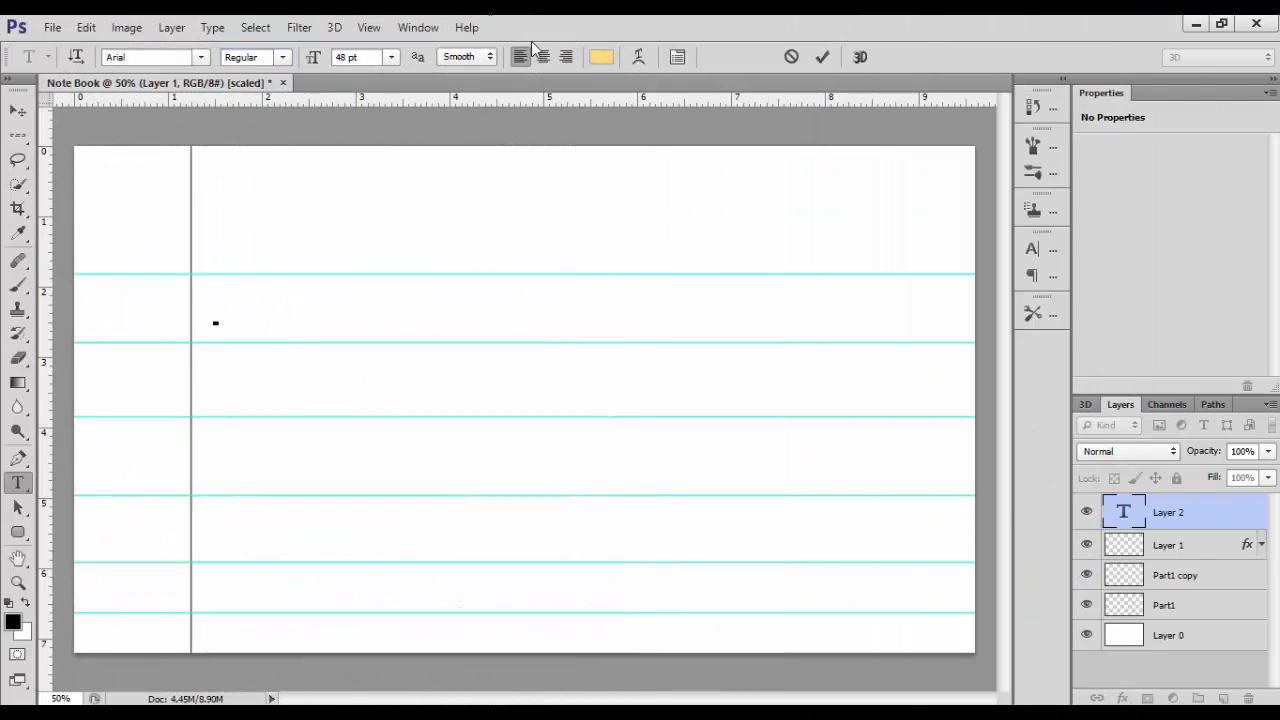
left_click(601, 56)
left_click(1151, 220)
- Write "A Good Beginning Make a Good End" in the new text line and shift it left to fit the page
type("A Good B")
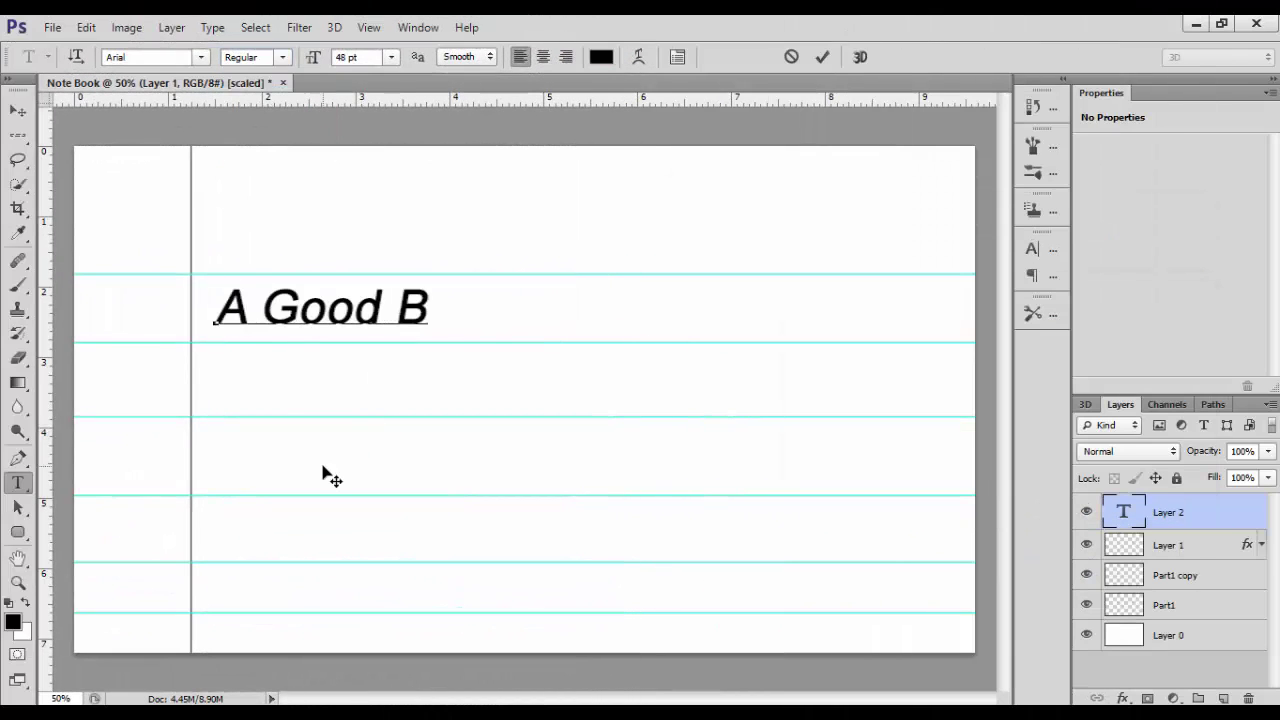
type("eginning Make a good en")
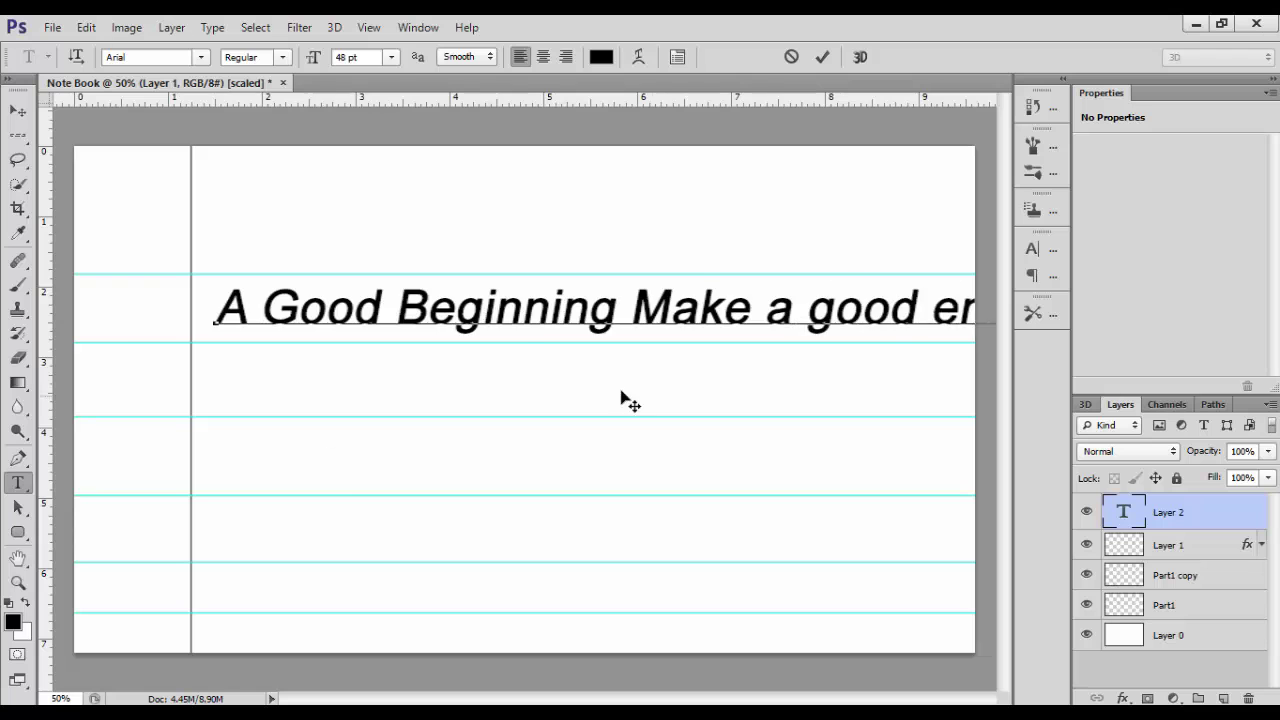
left_click_drag(621, 401, 540, 408)
left_click_drag(850, 312, 880, 312)
type("E")
left_click_drag(726, 312, 762, 312)
type("G")
- Set the whole sentence to 30 pt and place it on the second turquoise line, just right of the margin line
key("ctrl+a")
left_click(391, 57)
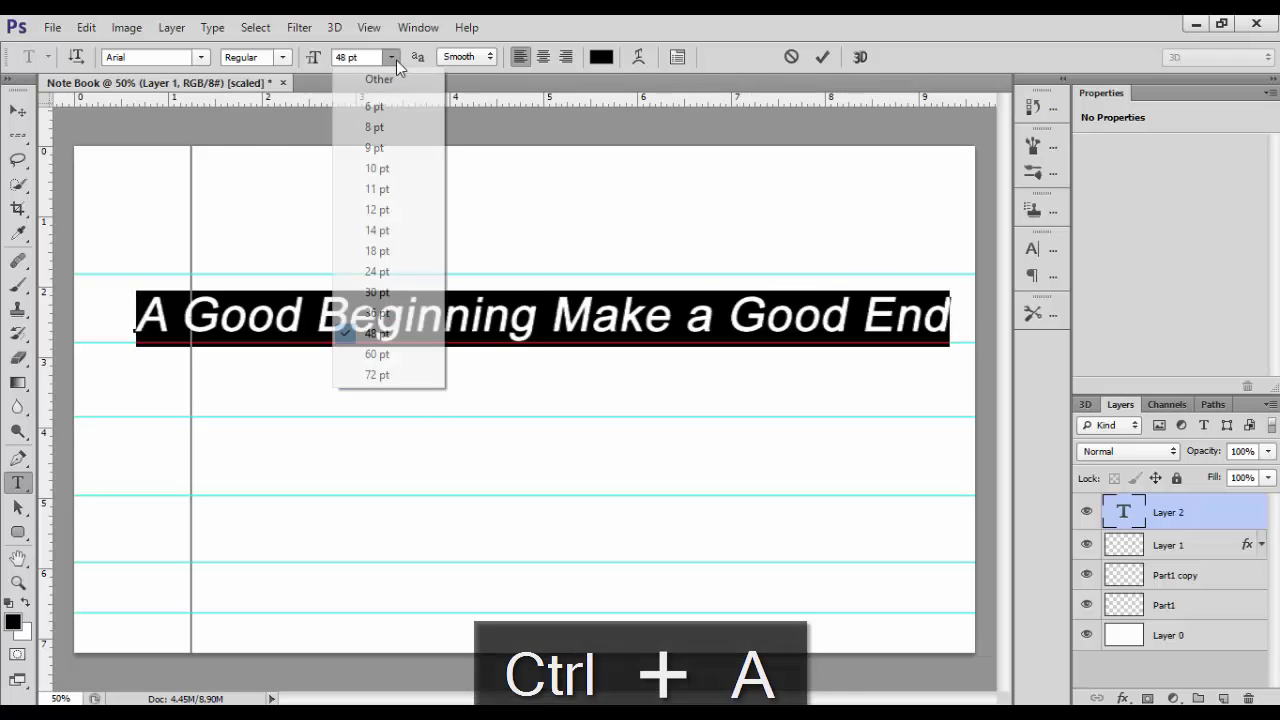
left_click(377, 292)
key("ctrl+Return")
left_click_drag(531, 323, 594, 329)
- Duplicate the sentence onto the third turquoise line and replace its text with "You Begin In Nothing Except you end well"
key("ctrl+j")
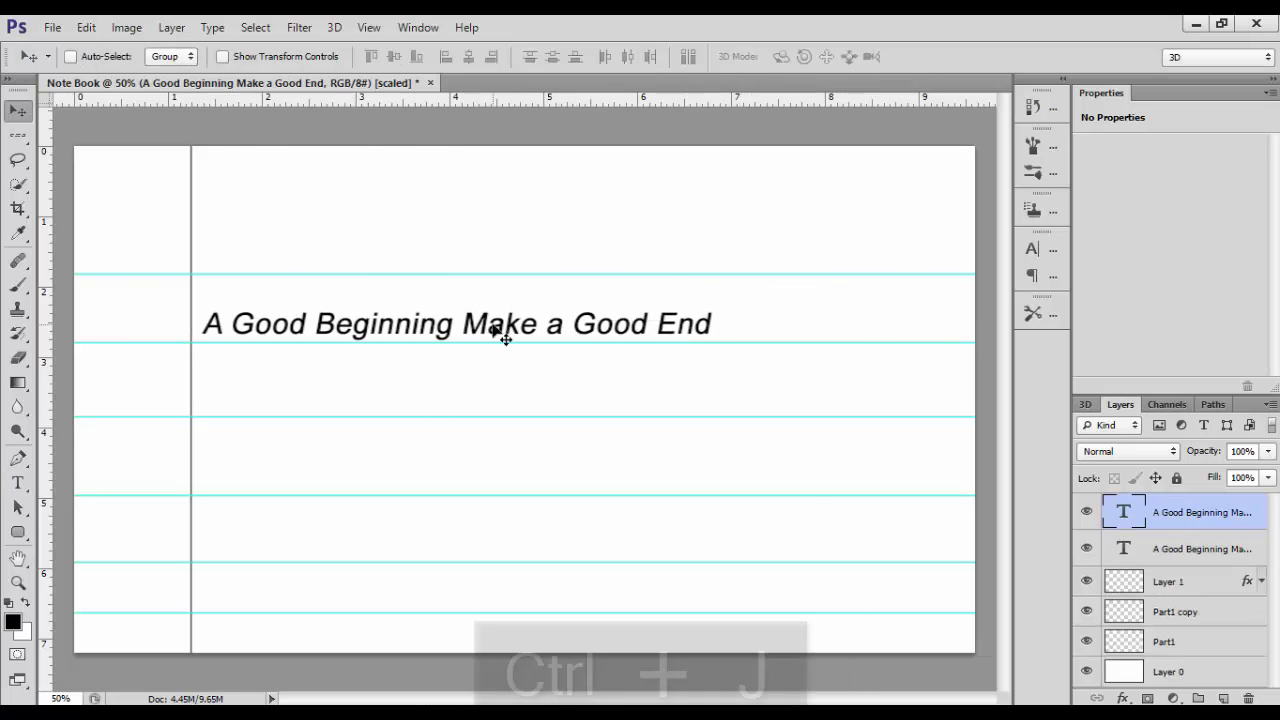
left_click_drag(505, 338, 505, 412)
key("t")
left_click(518, 400)
key("ctrl+a")
type("You ")
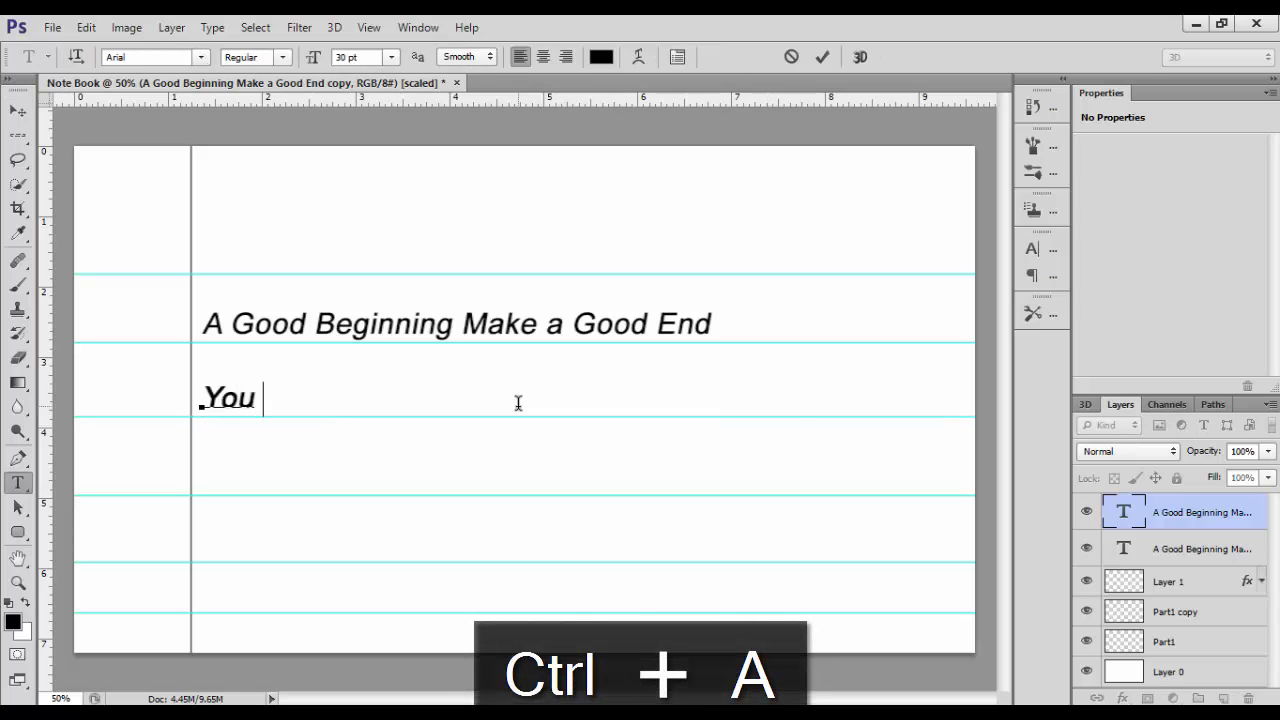
type("Begin In Nothhing")
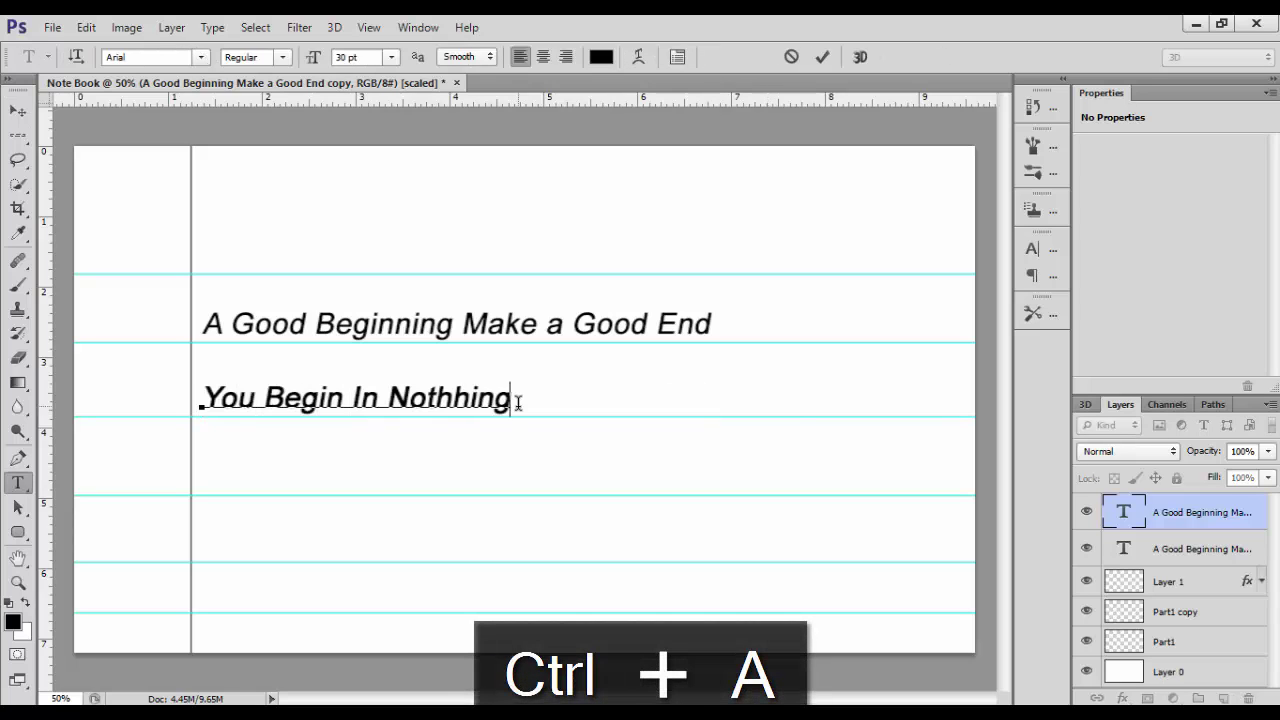
key("BackSpace")
key("BackSpace")
key("BackSpace")
key("BackSpace")
type("ing Except ")
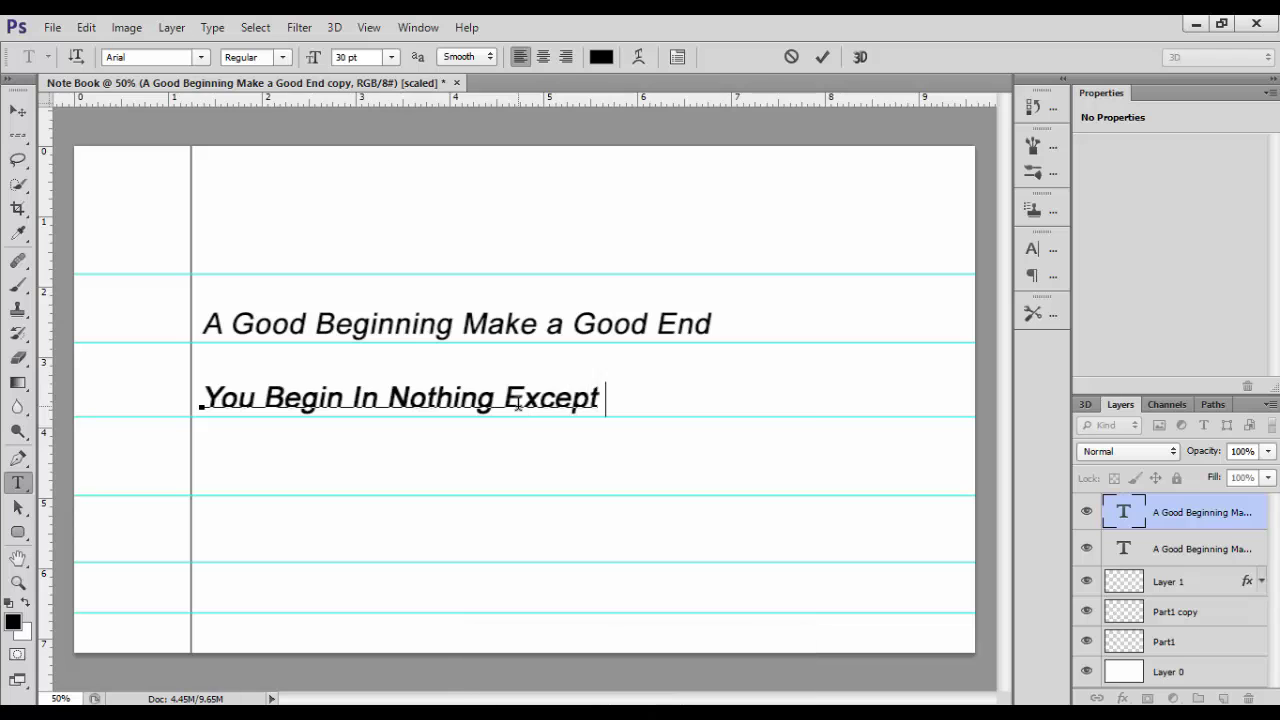
type("you end well")
key("ctrl+Return")
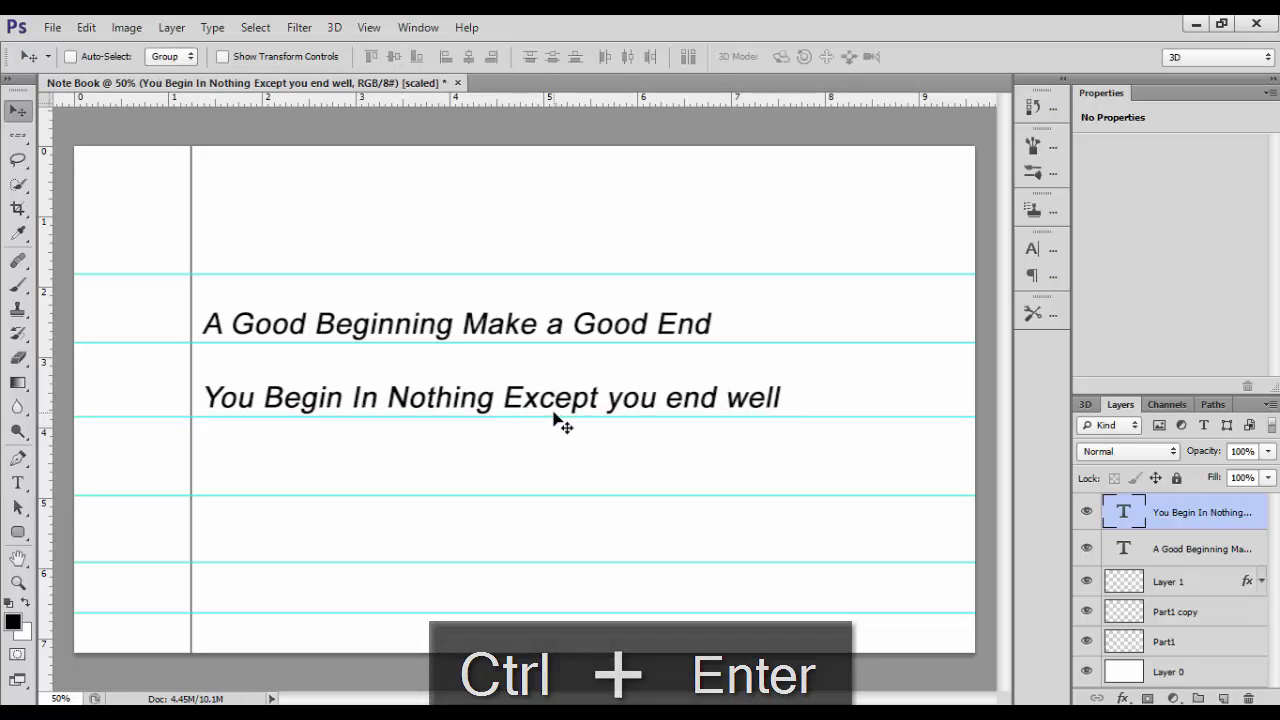
- Merge Part1 copy with Layer 1, duplicate the merged layer and move the duplicate right to form a right-hand margin line
left_click(1178, 611)
key("ctrl+e")
key("ctrl+j")
left_click_drag(217, 469, 864, 469)
- Group the two text layers and hide the group
left_click(1193, 548)
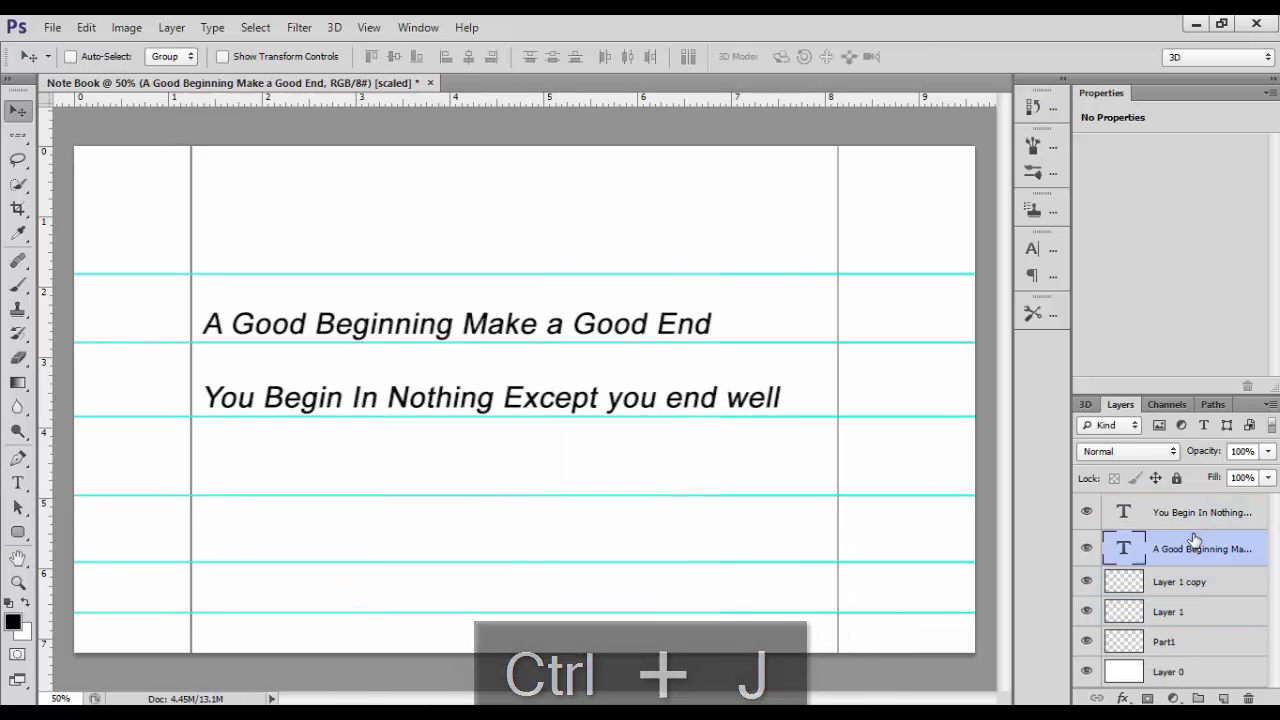
left_click(1193, 512, "shift")
key("ctrl+g")
left_click(1086, 504)
- Add a new layer, replace the current brushes with Calligraphic Brushes, and choose the slanted 10 px brush, testing it with one undone stroke
left_click(1223, 698)
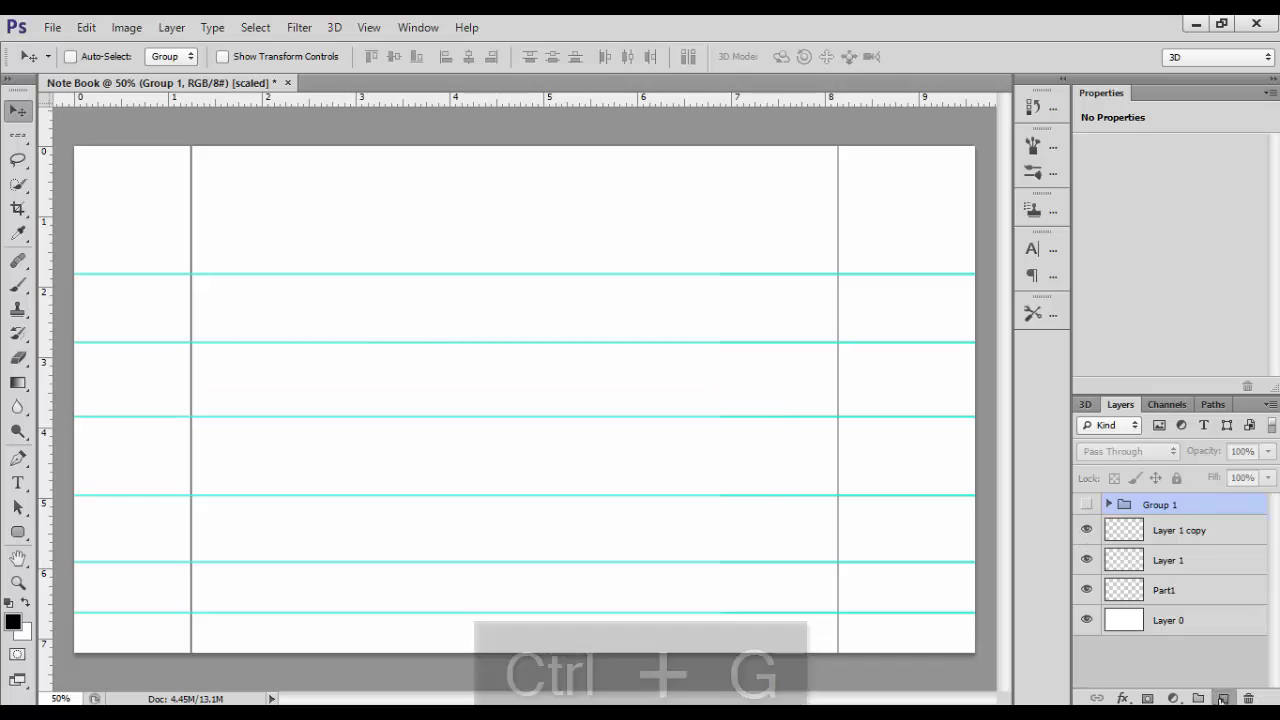
key("b")
right_click(381, 382)
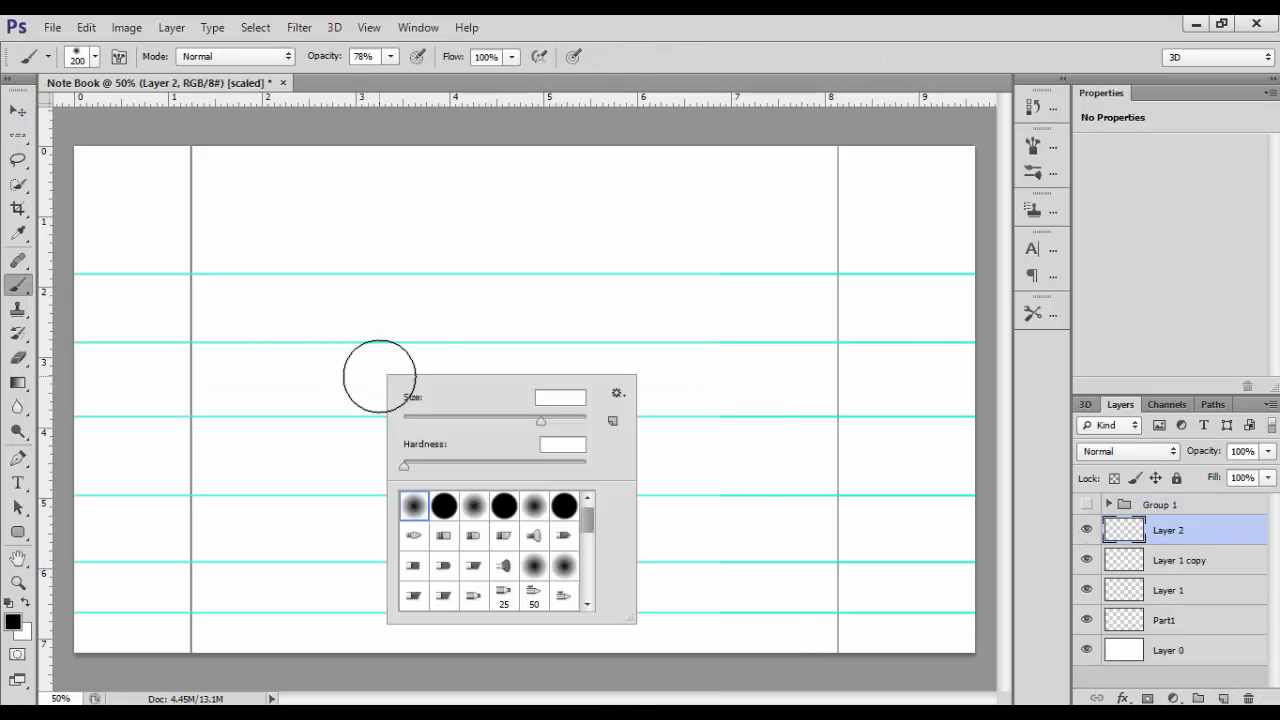
left_click(617, 395)
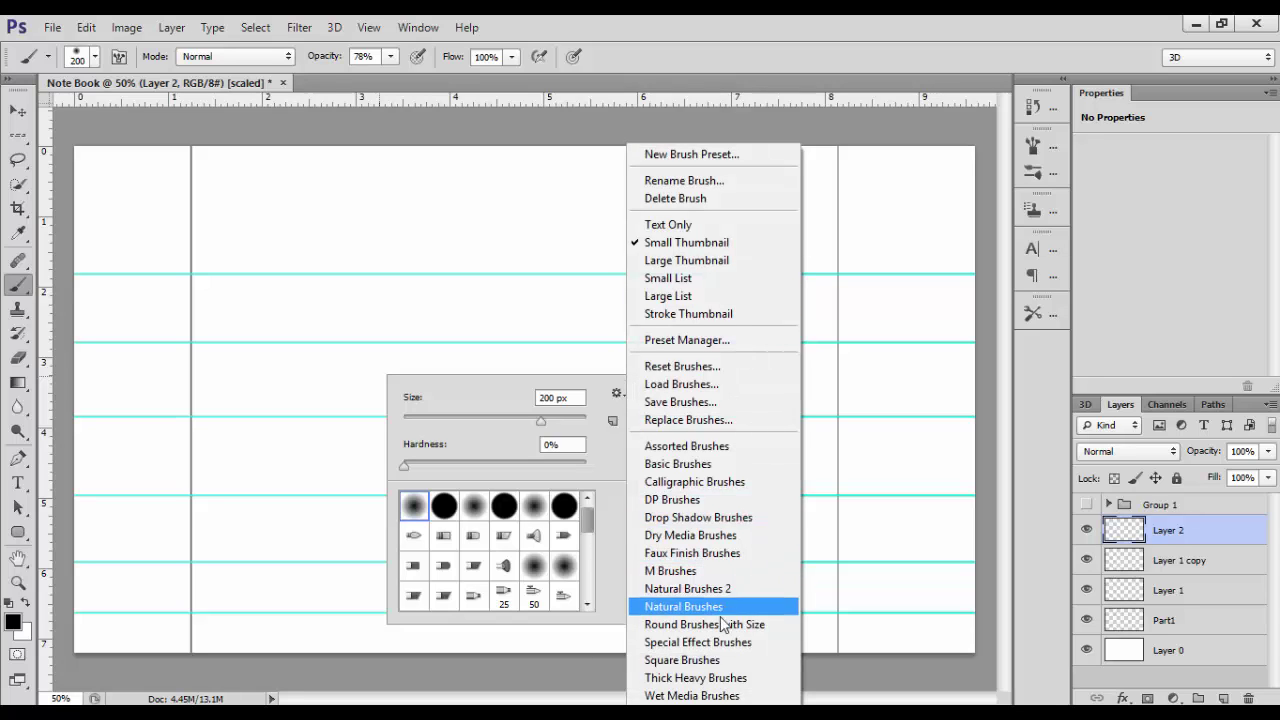
left_click(695, 482)
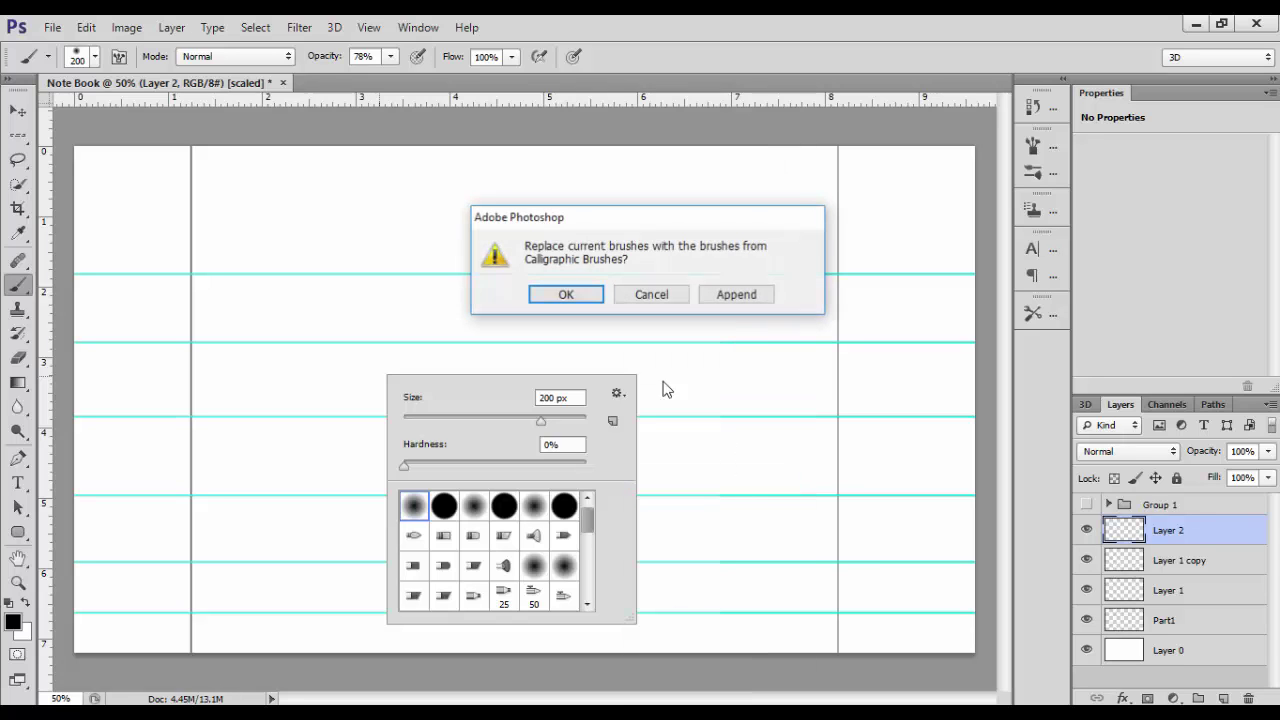
left_click(575, 290)
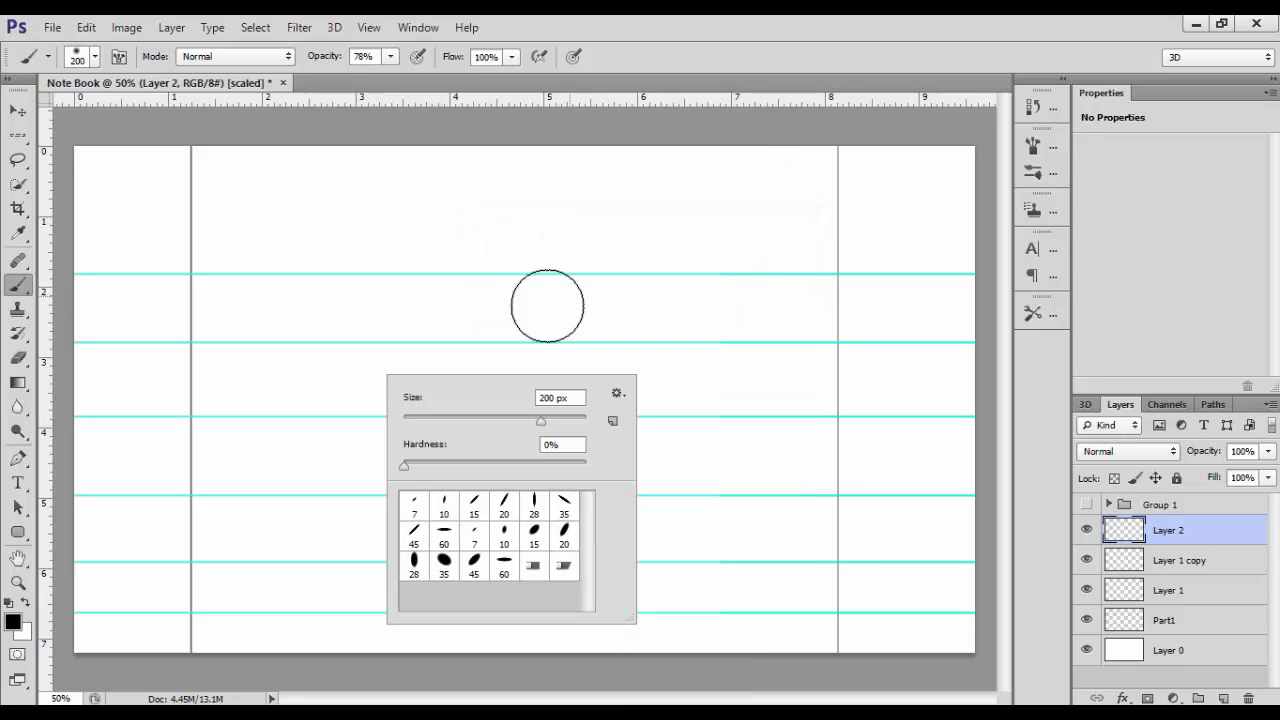
left_click(449, 504)
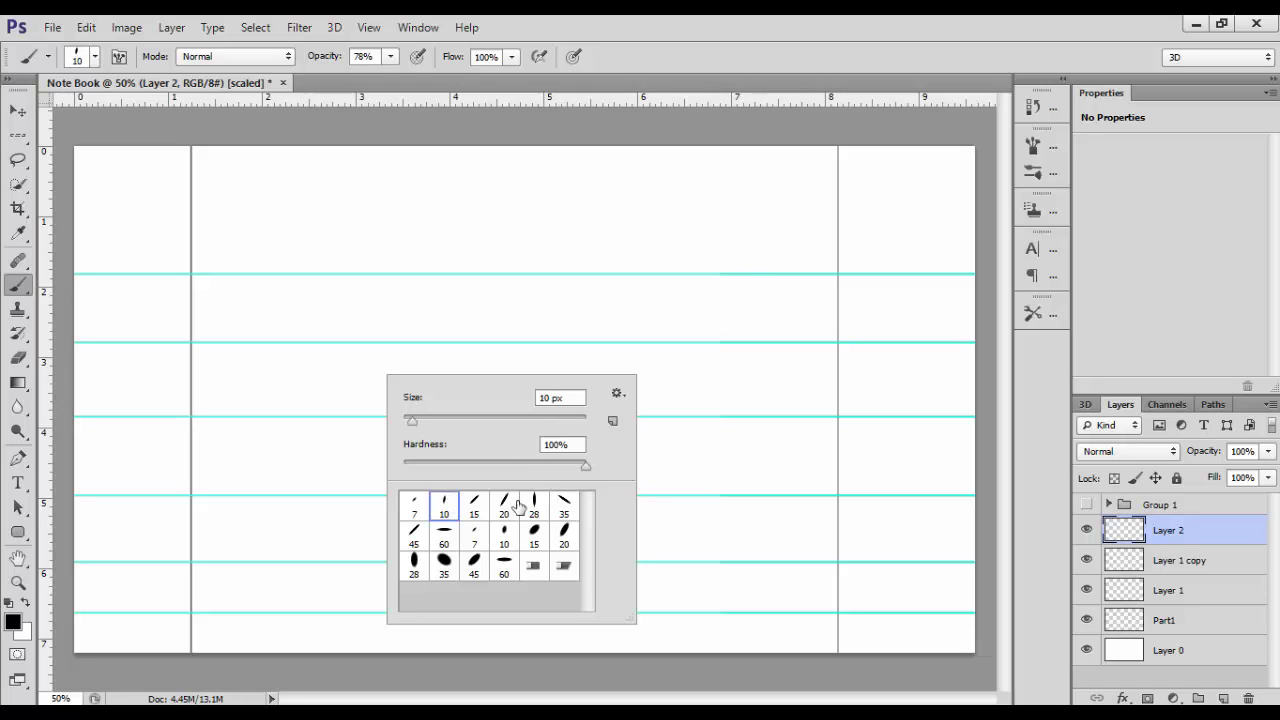
mouse_move(679, 258)
left_mouse_down()
mouse_move(653, 343)
mouse_move(657, 441)
mouse_move(680, 529)
left_mouse_up()
key("ctrl+z")
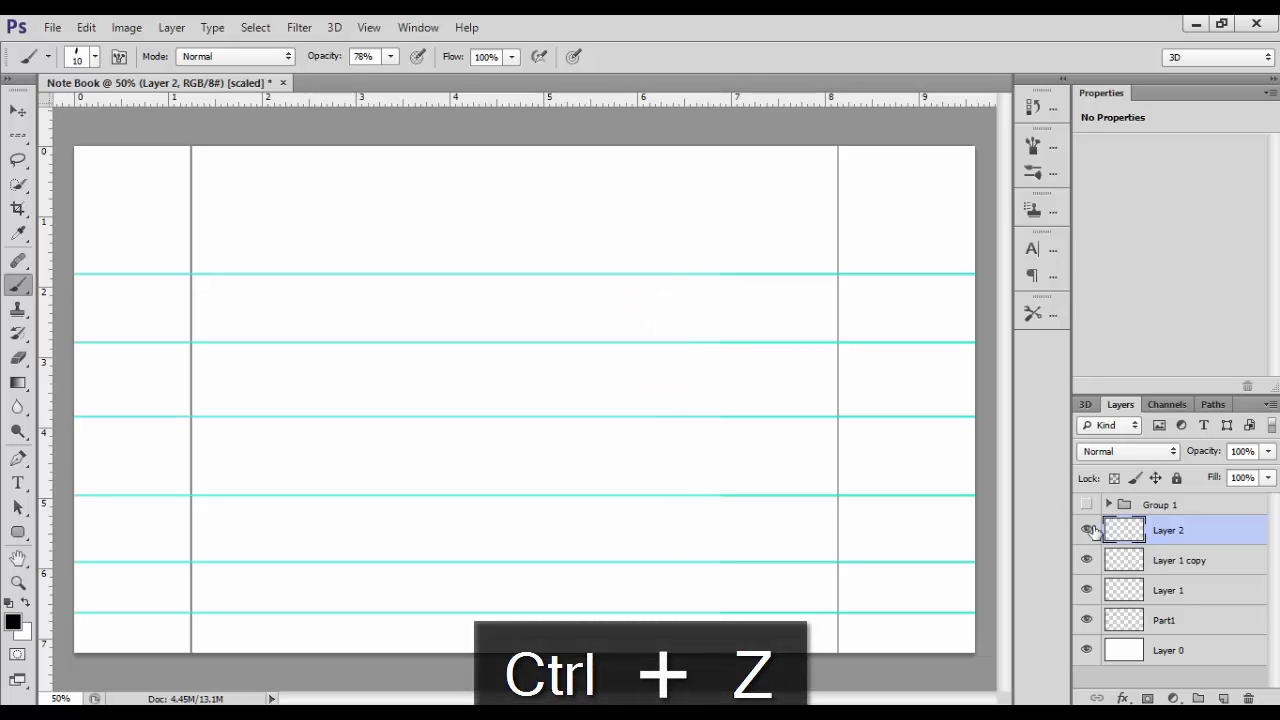
- Check what the line layers contain by toggling their visibility, and leave the Part1 layer hidden
left_click(1087, 560)
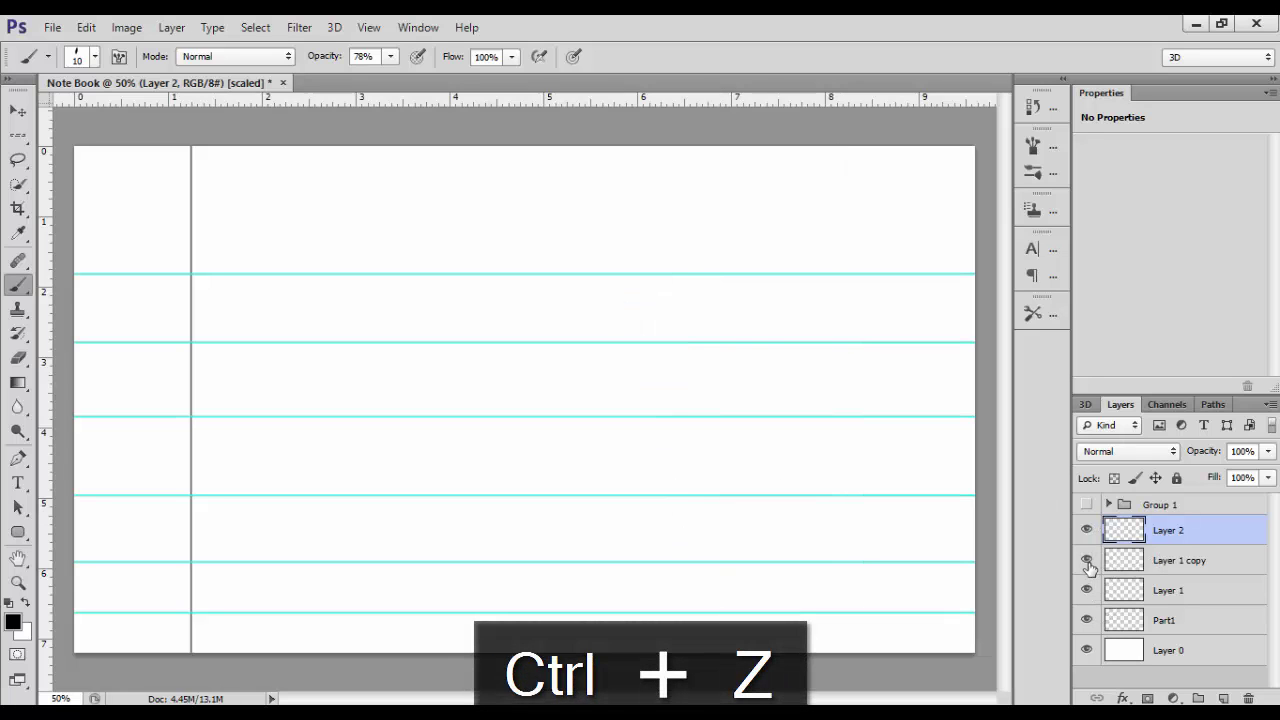
left_click(1087, 560)
left_click(1087, 590)
left_click(1087, 590)
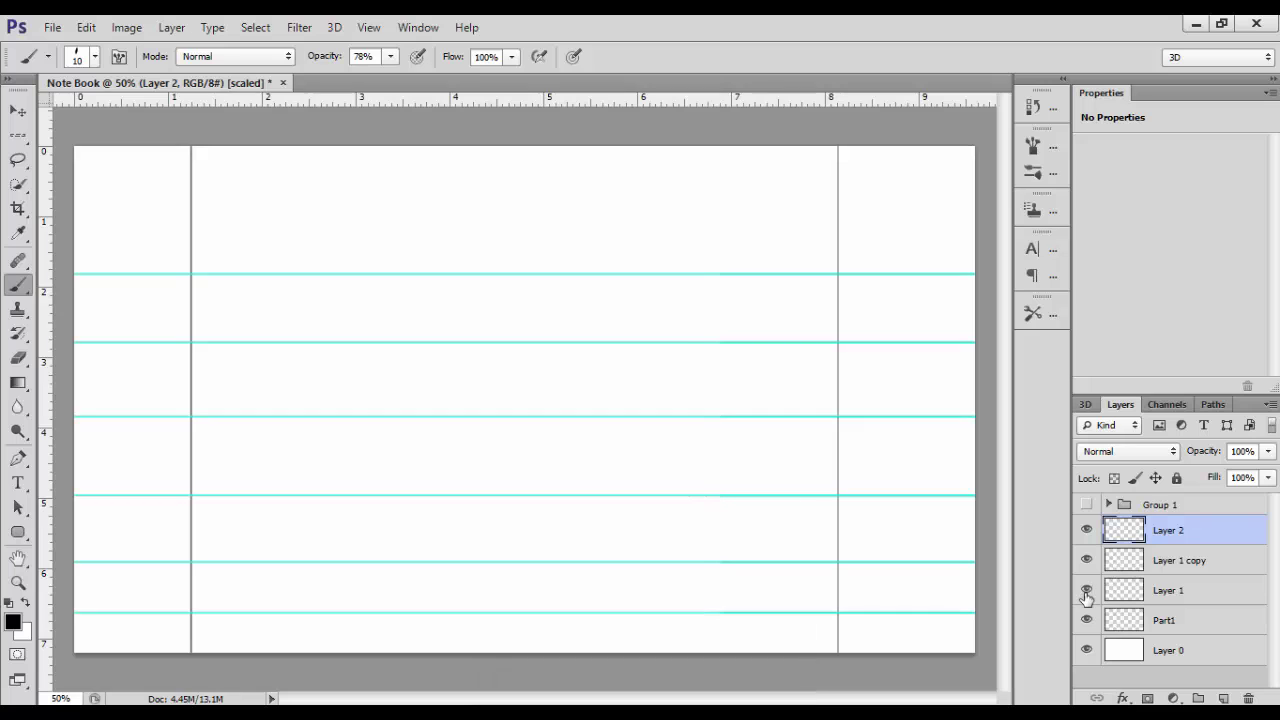
left_click(1087, 592)
left_click(1087, 592)
left_click(1087, 530)
left_click(1087, 530)
left_click(1087, 620)
left_click(1087, 593)
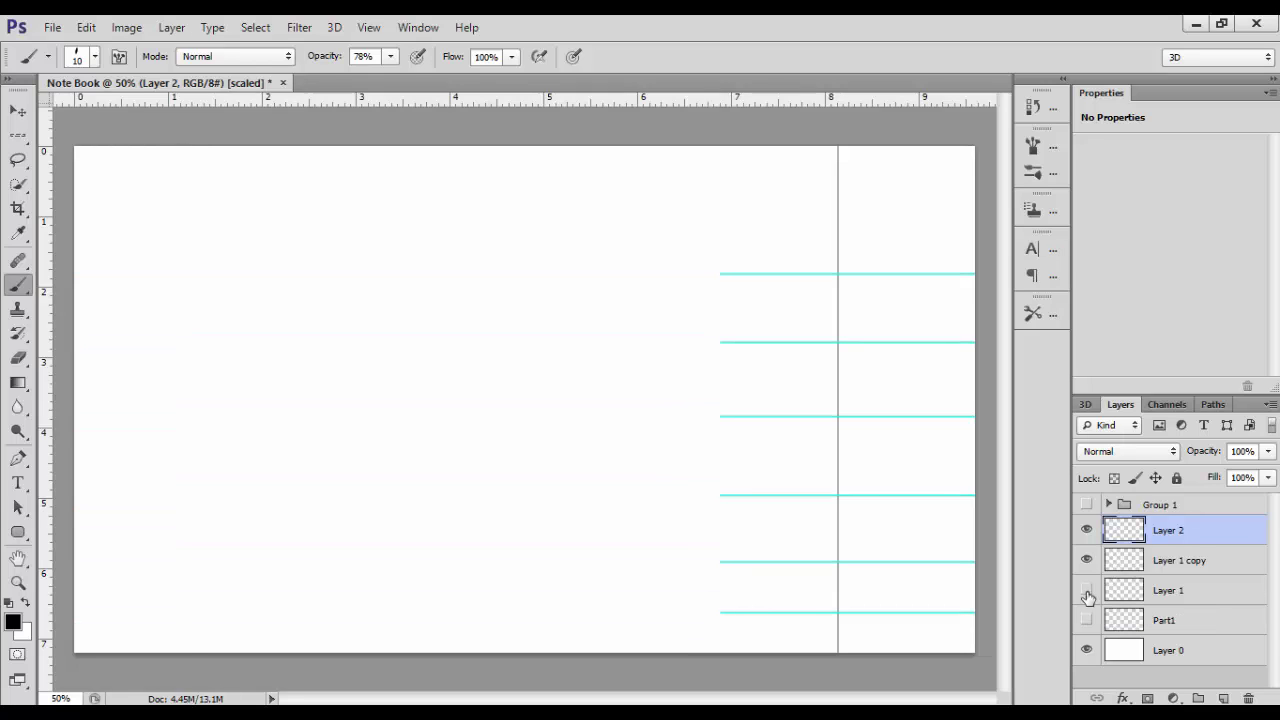
left_click(1087, 593)
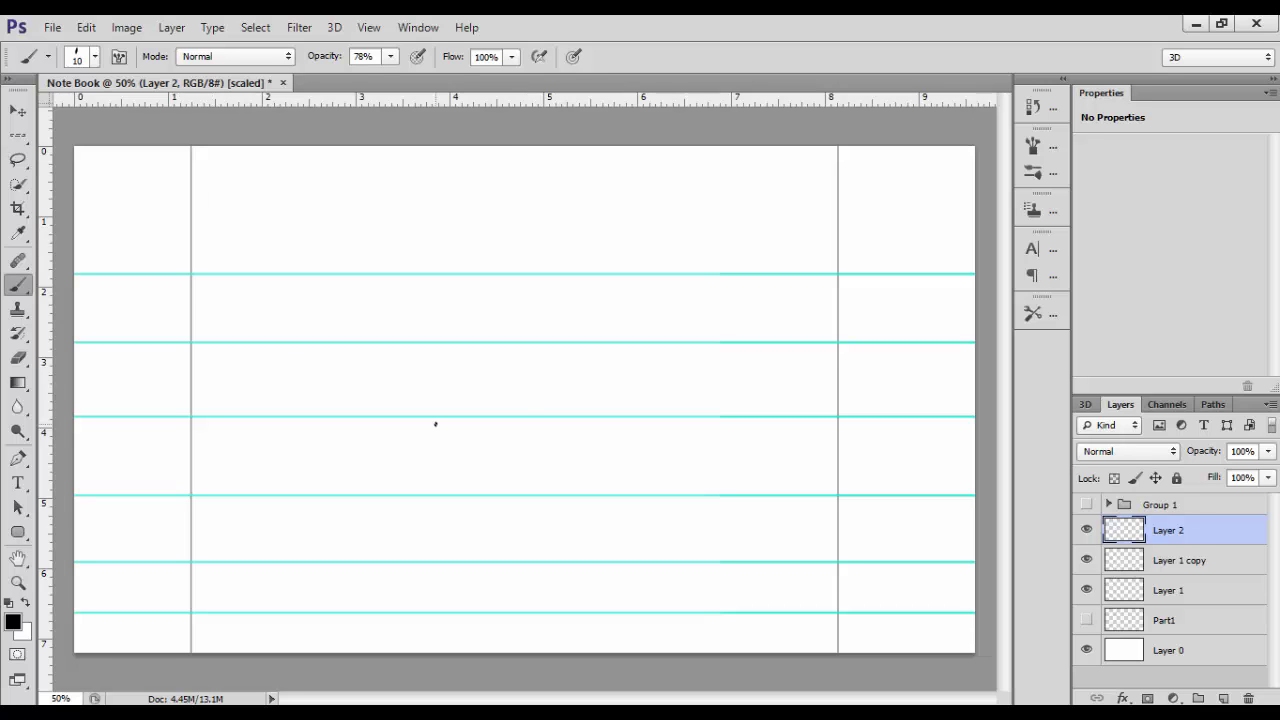
- Crop both sides of the page inward to cut off the left margin line, and fit the page to the window
key("c")
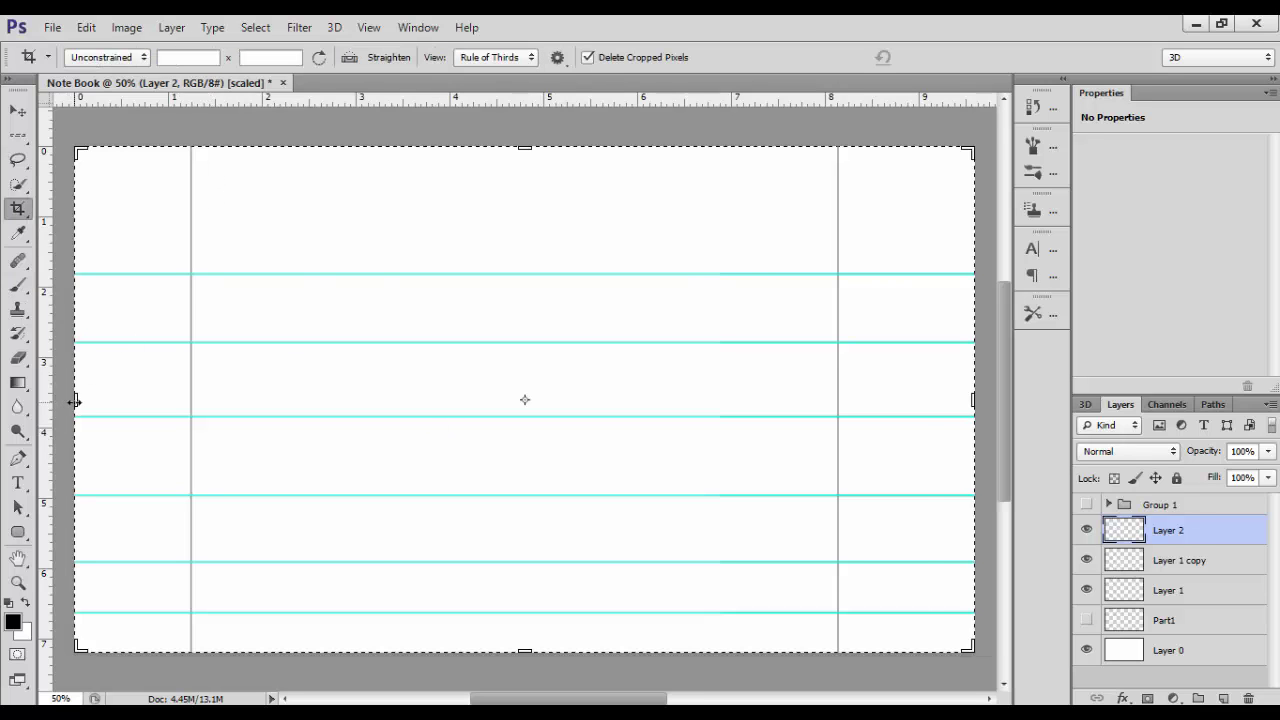
left_click_drag(75, 401, 139, 399)
key("Return")
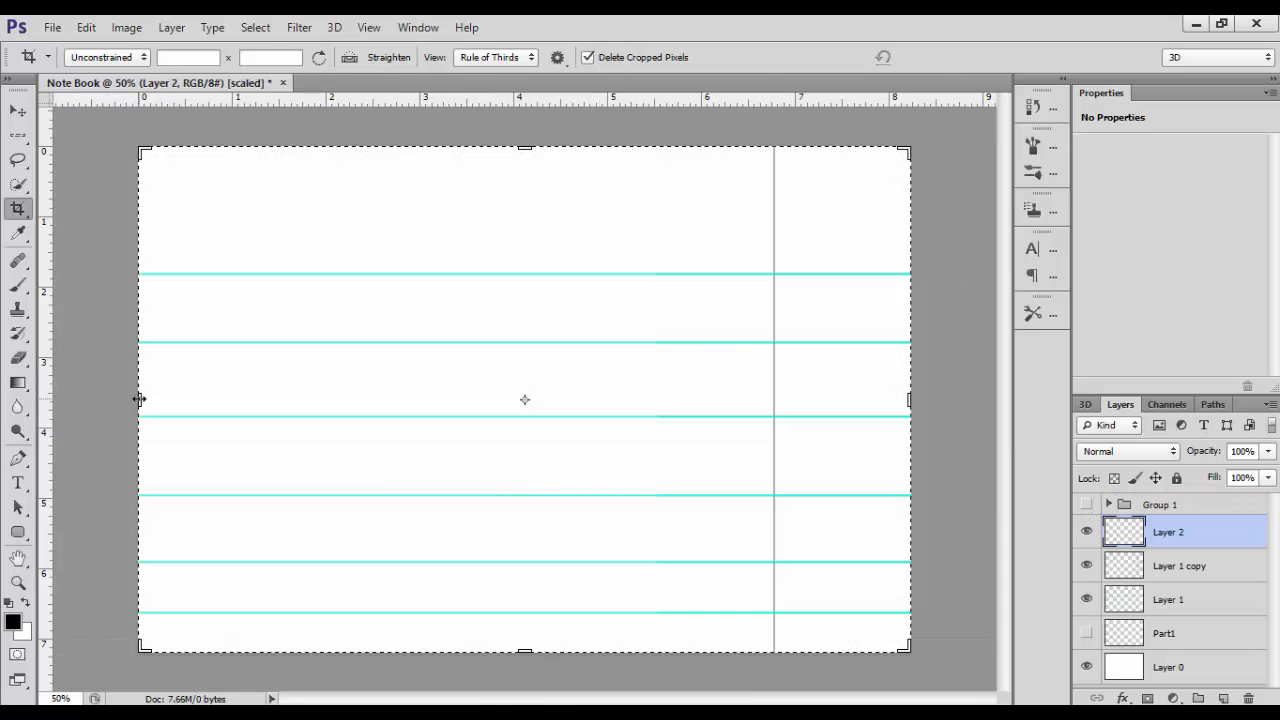
key("ctrl+0")
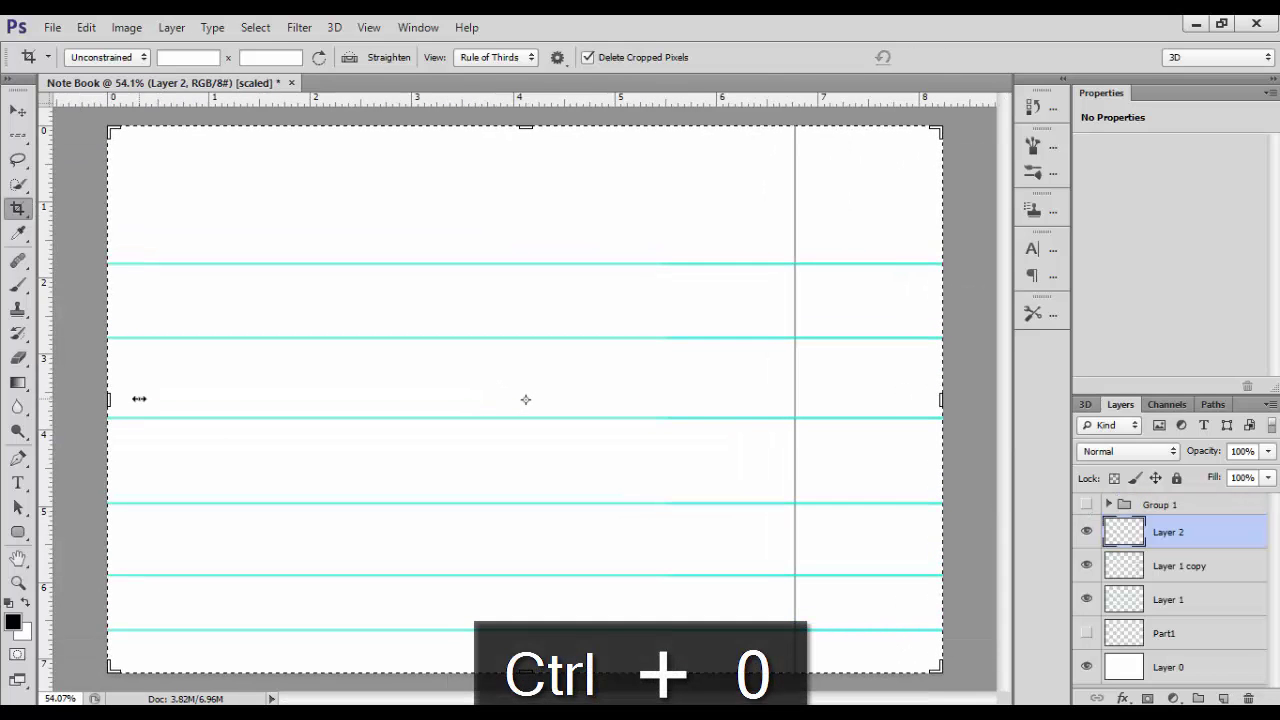
left_click(139, 399)
- Paint the letters ا, ب and ت right to left between the first two turquoise lines on Layer 2 with the 30 px calligraphic brush
key("b")
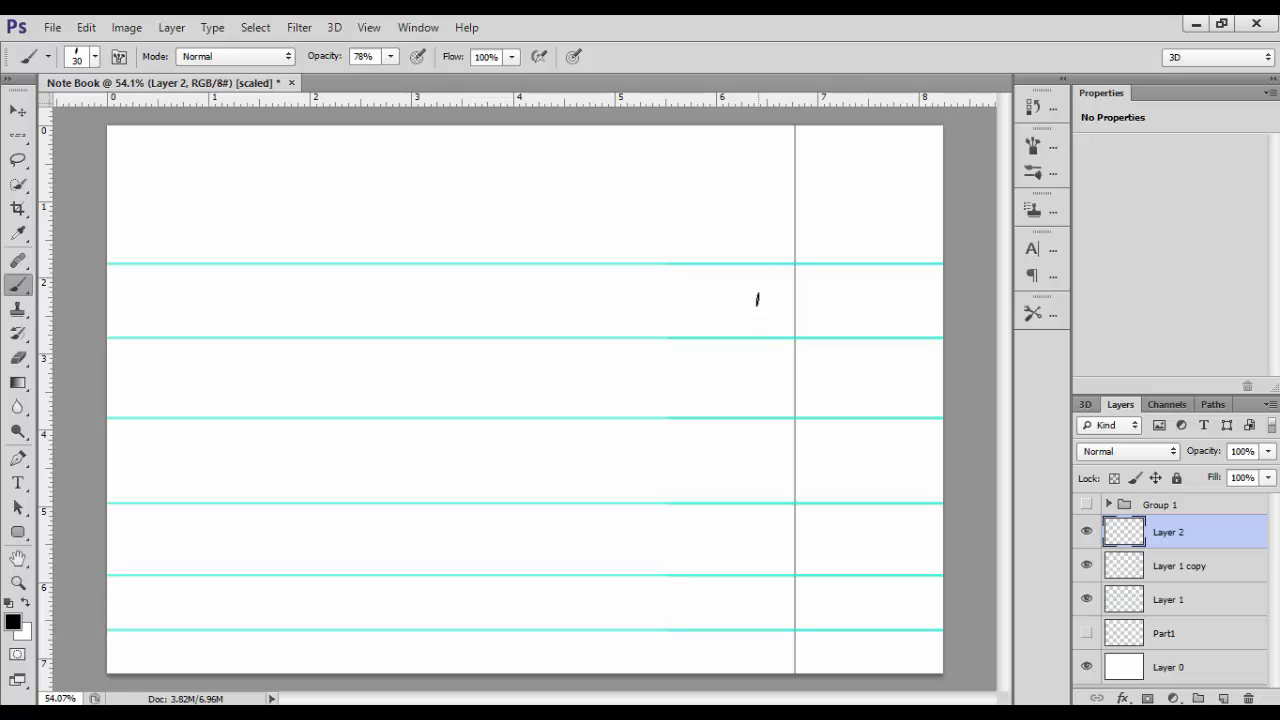
left_click_drag(755, 276, 754, 340)
mouse_move(643, 300)
left_mouse_down()
mouse_move(600, 331)
mouse_move(572, 318)
mouse_move(569, 300)
left_mouse_up()
left_click_drag(614, 340, 617, 350)
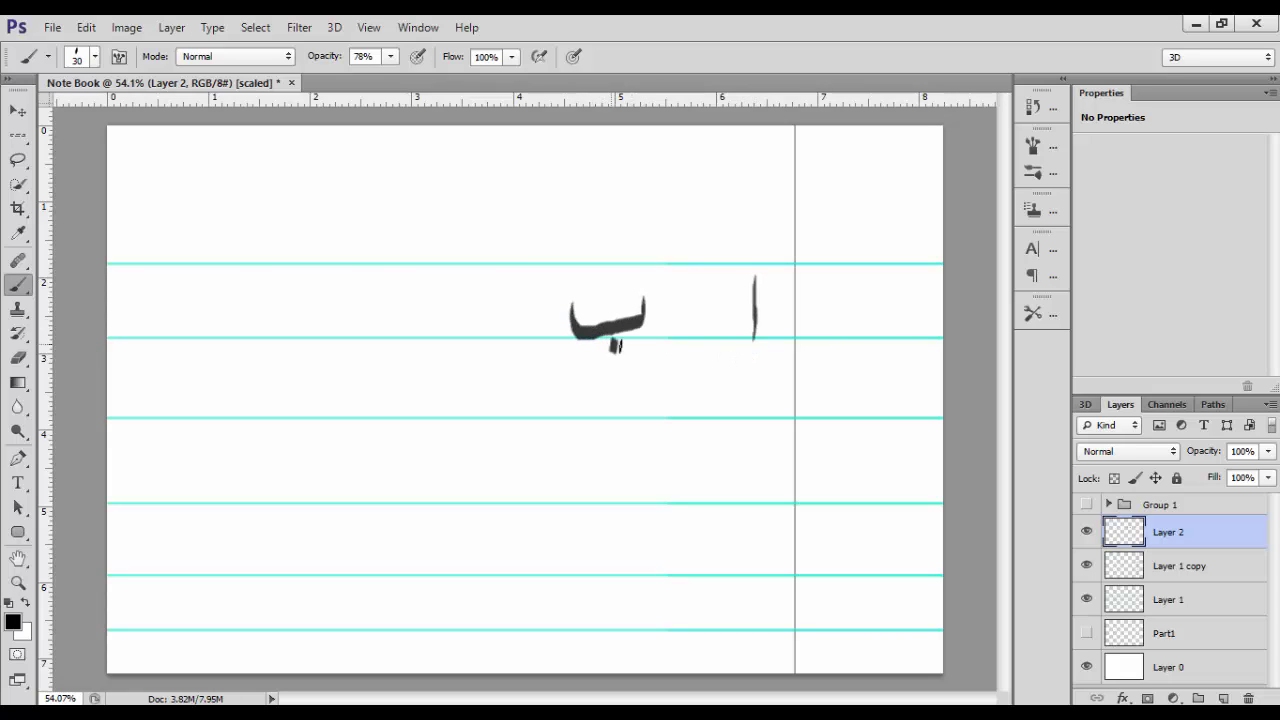
mouse_move(480, 299)
left_mouse_down()
mouse_move(442, 333)
mouse_move(420, 333)
mouse_move(440, 280)
left_mouse_up()
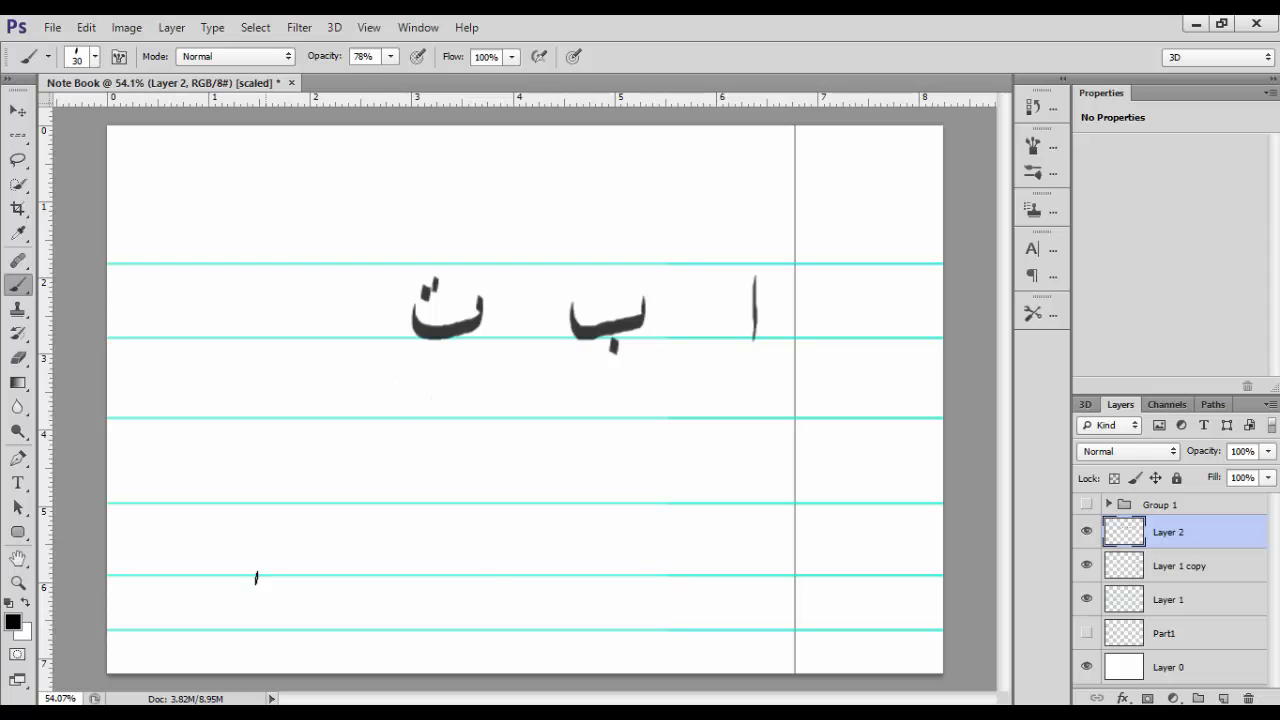
- Paint and undo a large test stroke, clear all the painted letters from Layer 2, and remove the selection
mouse_move(255, 282)
left_mouse_down()
mouse_move(471, 571)
mouse_move(285, 428)
left_mouse_up()
key("ctrl+z")
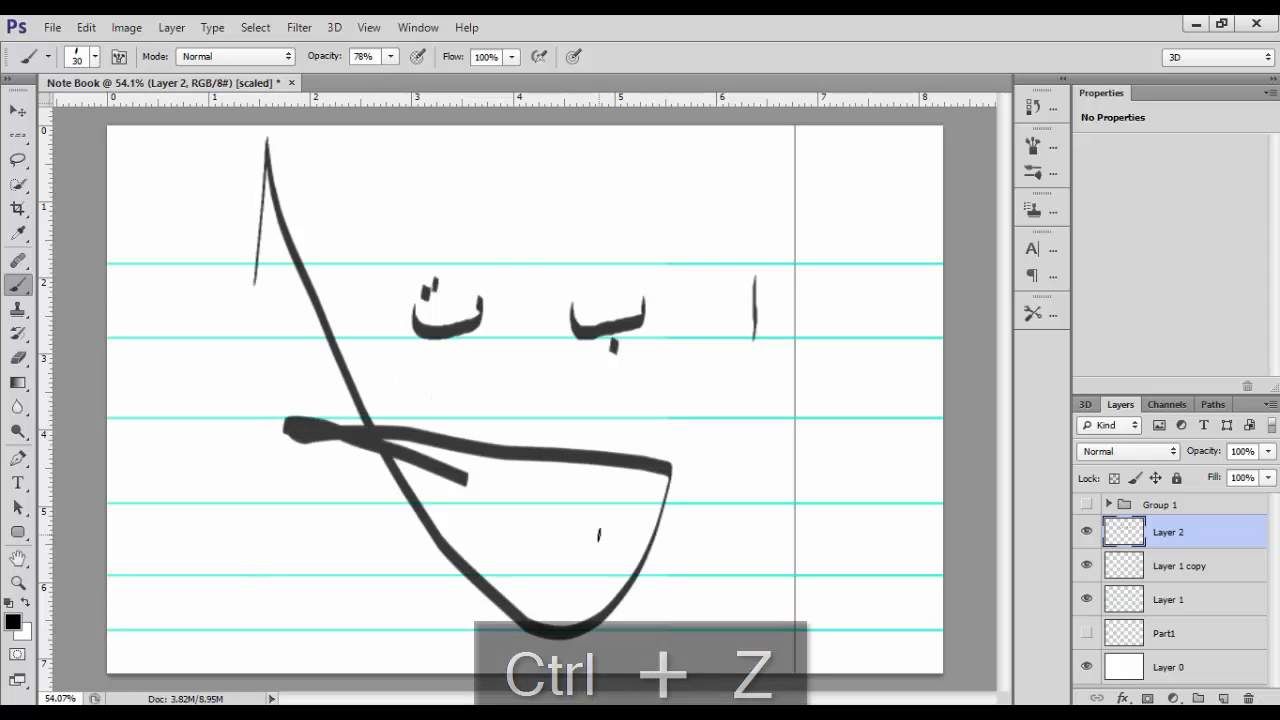
key("ctrl+a")
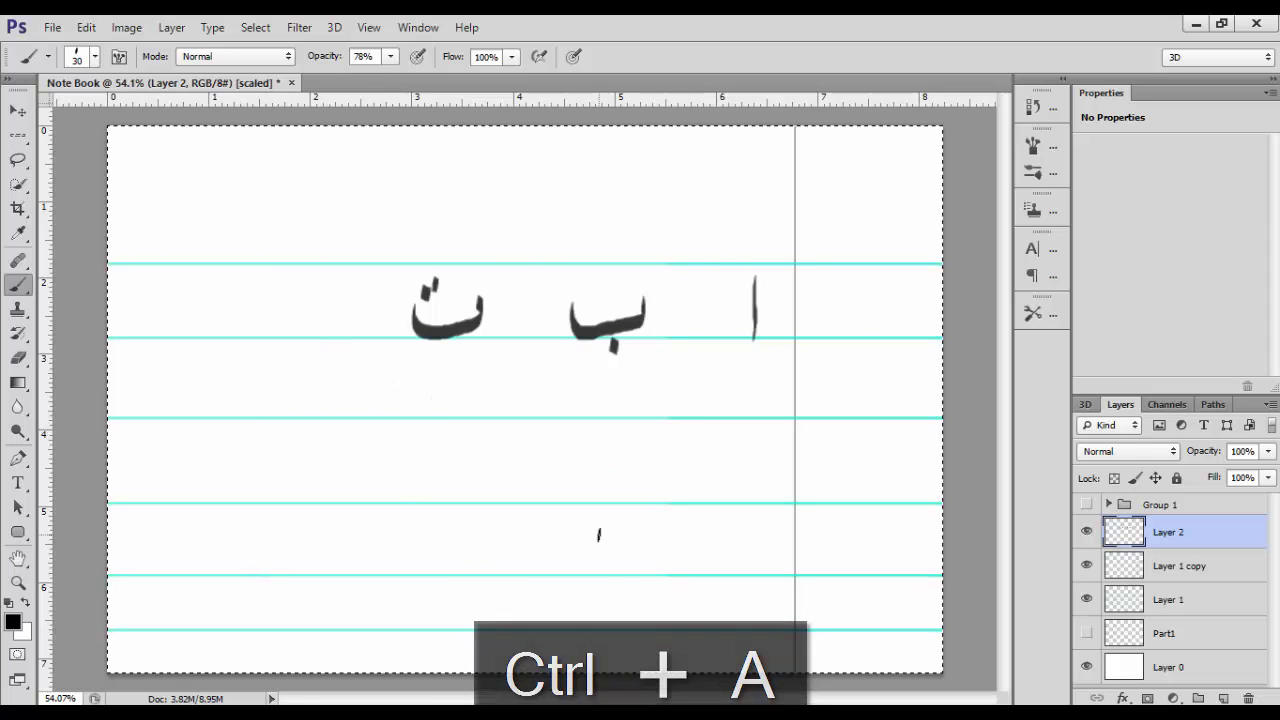
key("Delete")
key("ctrl+d")
left_click_drag(421, 511, 786, 273)
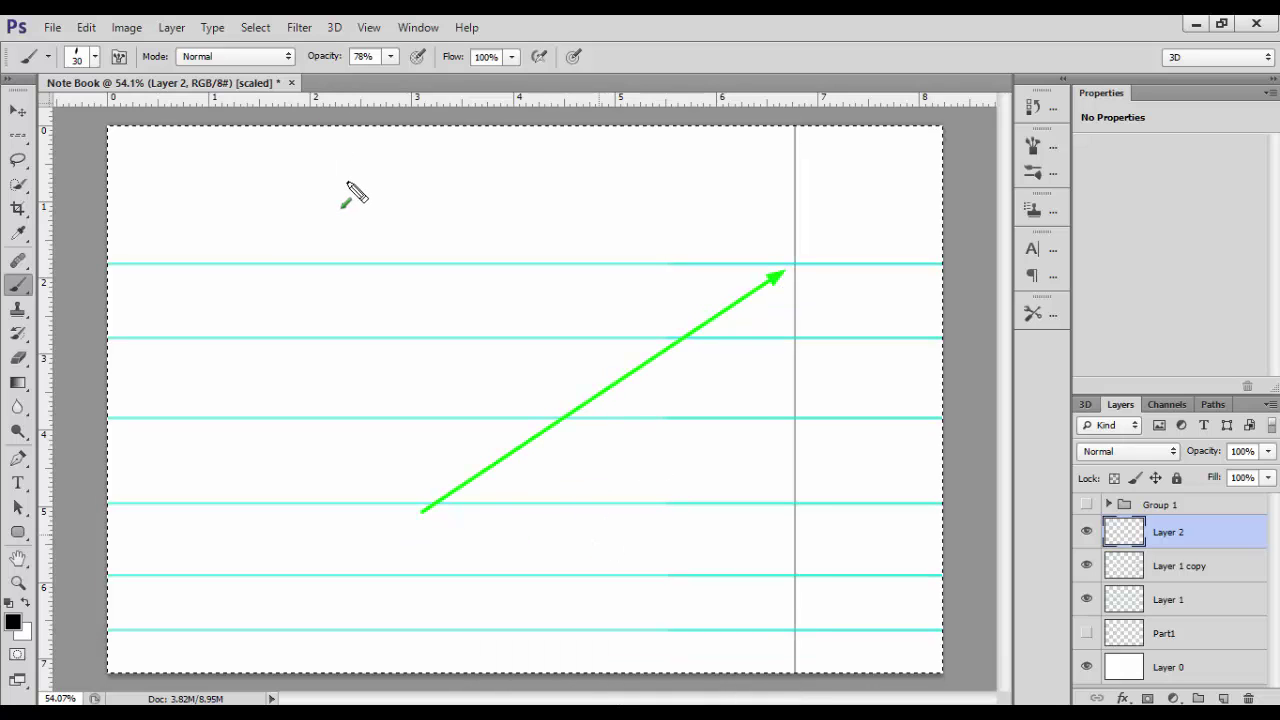
key("Delete")
key("ctrl+d")
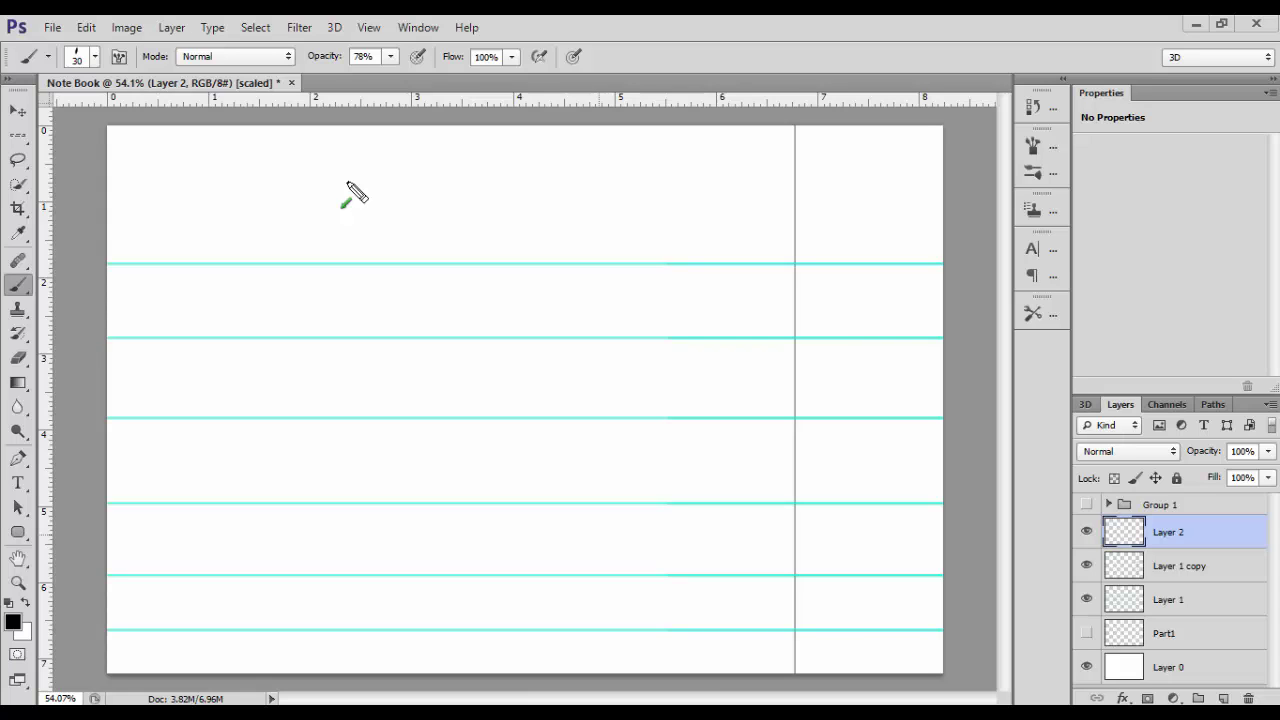
- Select the entire canvas and deselect it again, ending with the Brush tool active on Layer 2
key("ctrl+a")
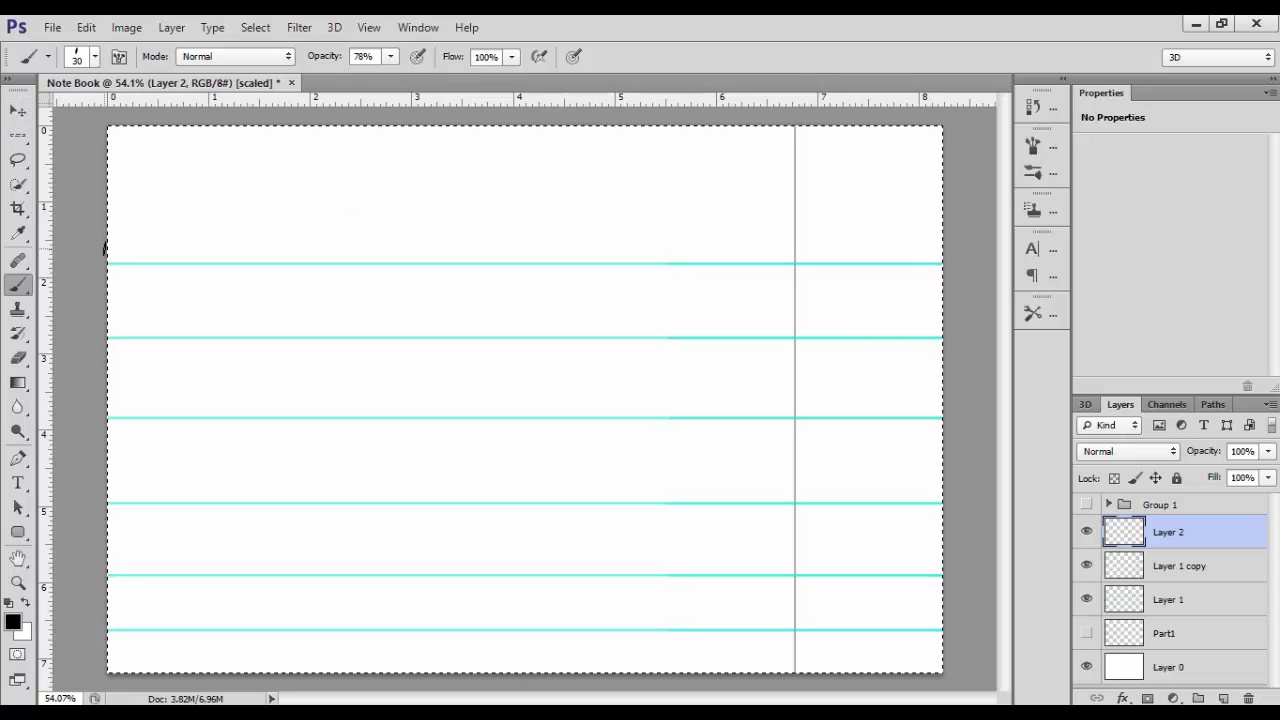
left_click(256, 27)
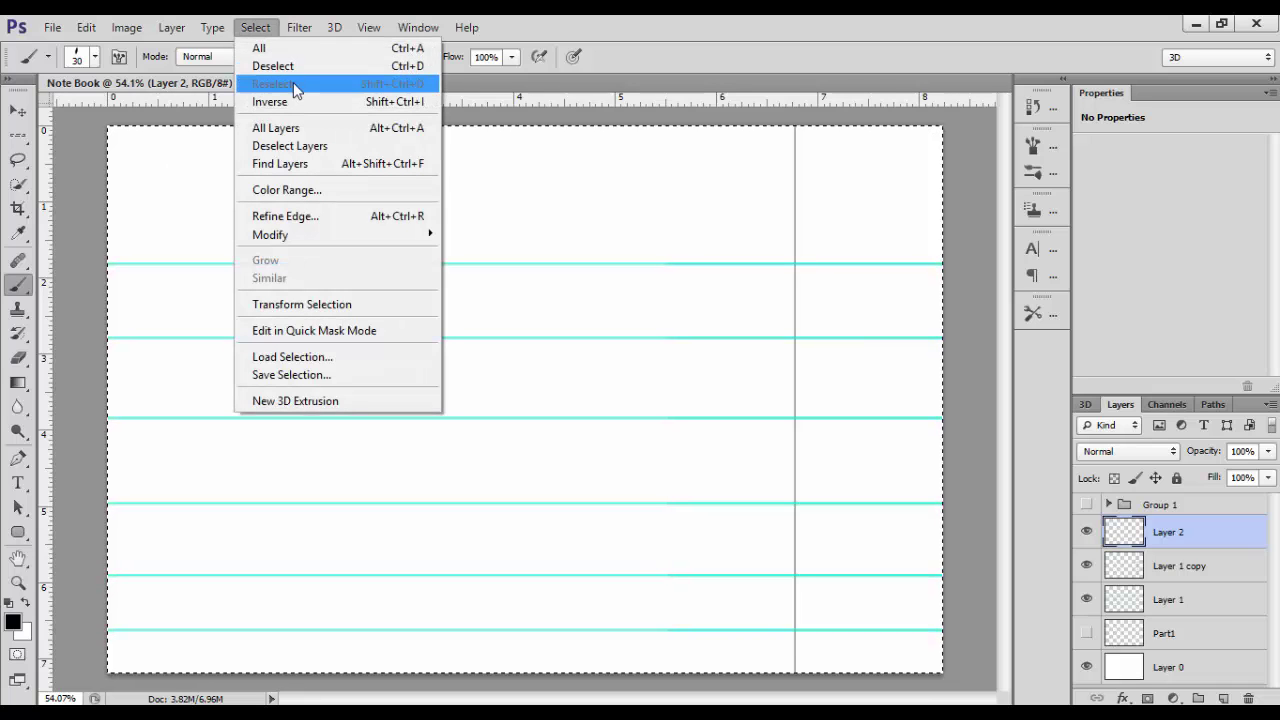
left_click(272, 66)
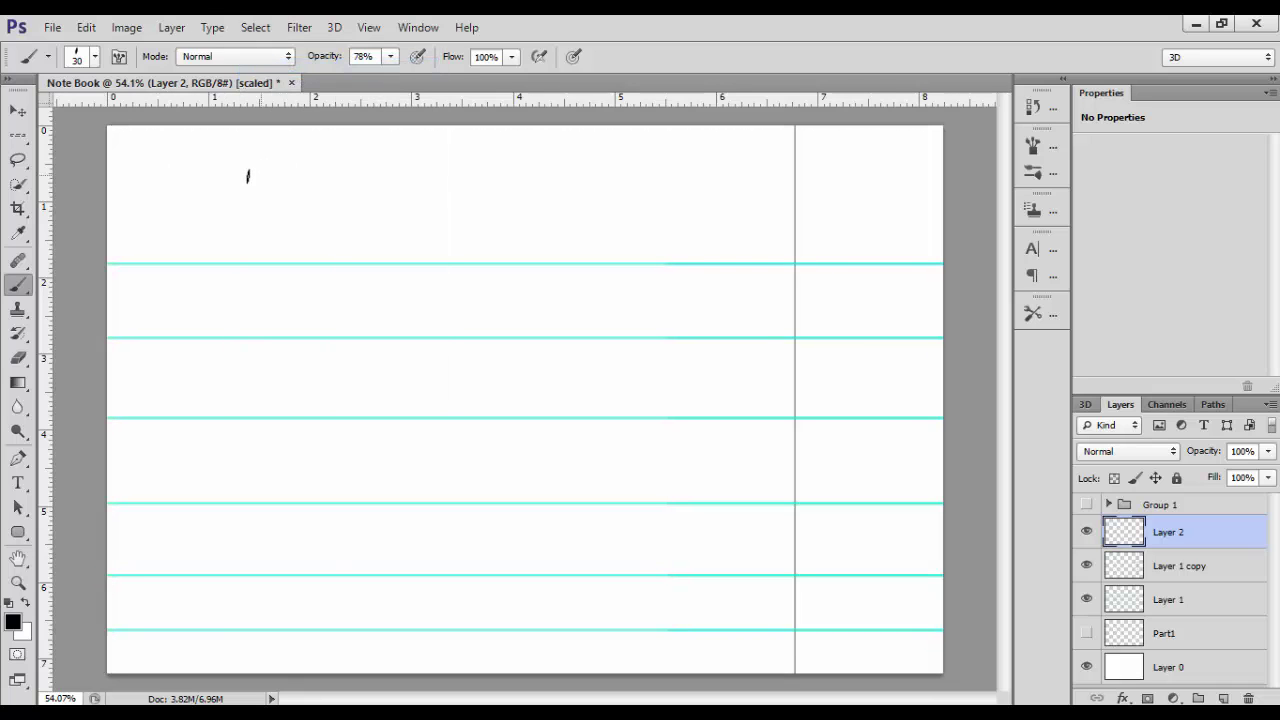
left_click(17, 112)
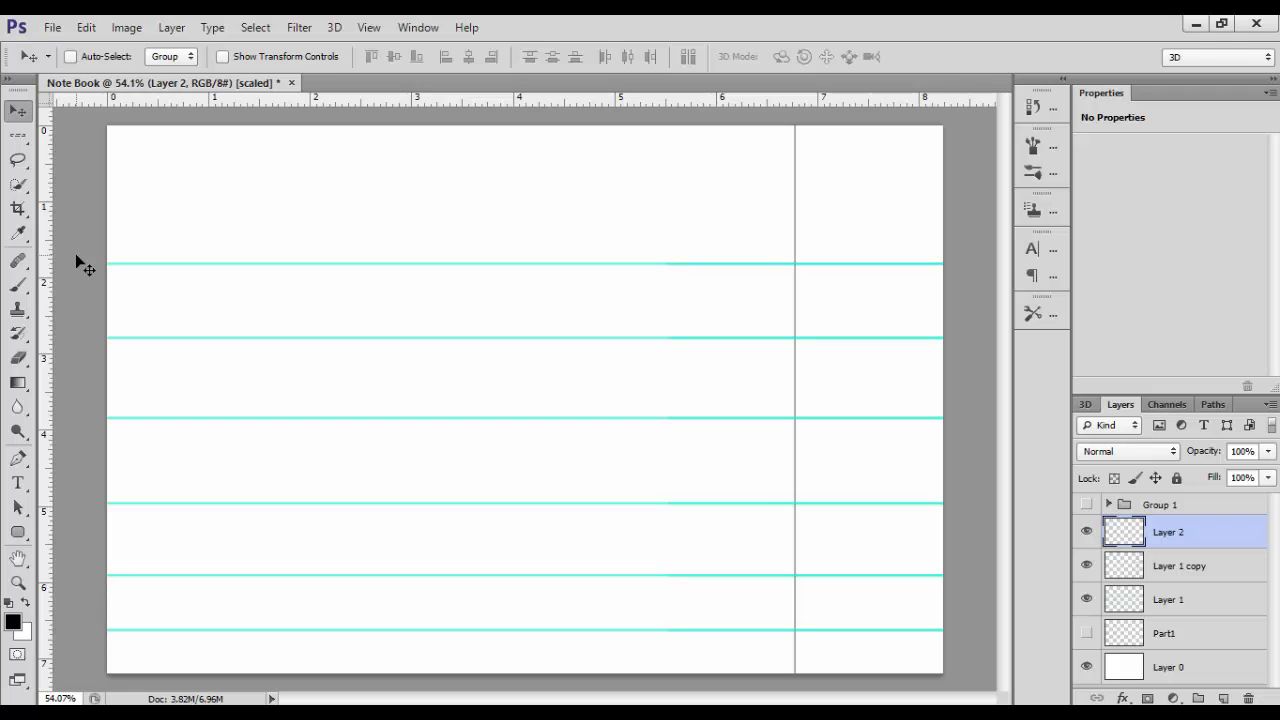
key("b")
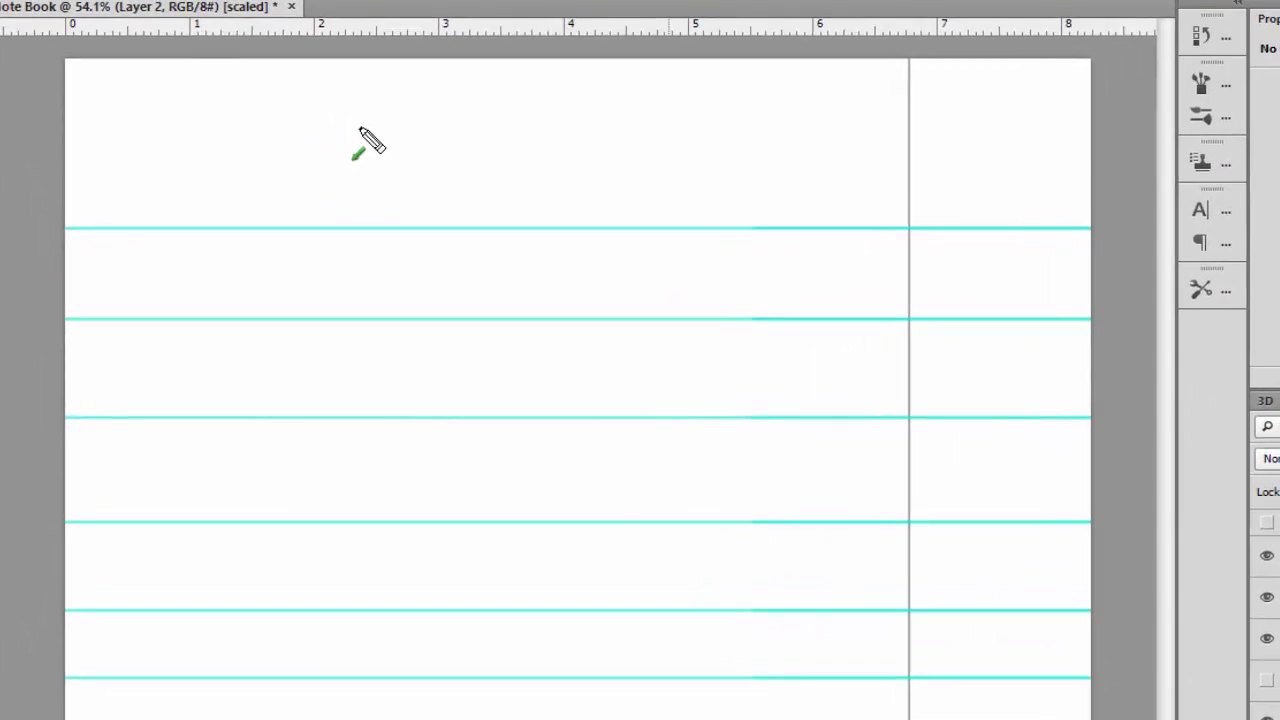